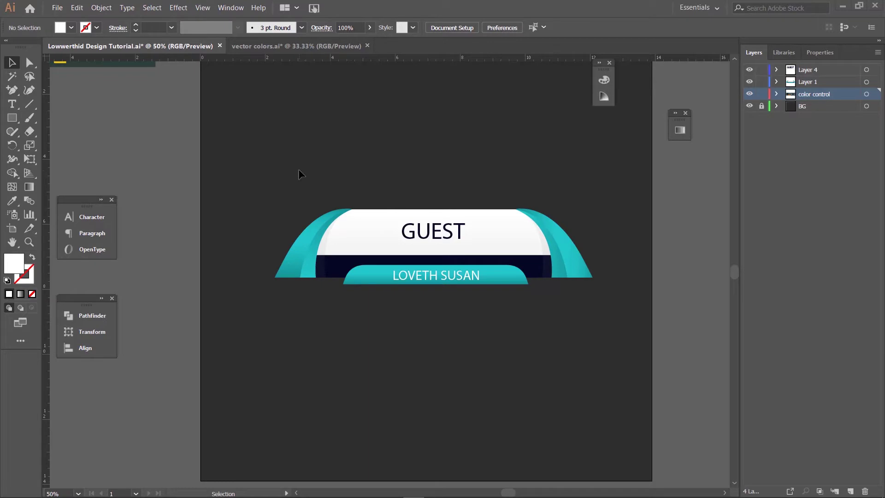
# Step: Create a new Art & Illustration document in pixels, 1000 × 1000 px
pyautogui.click(55, 8)
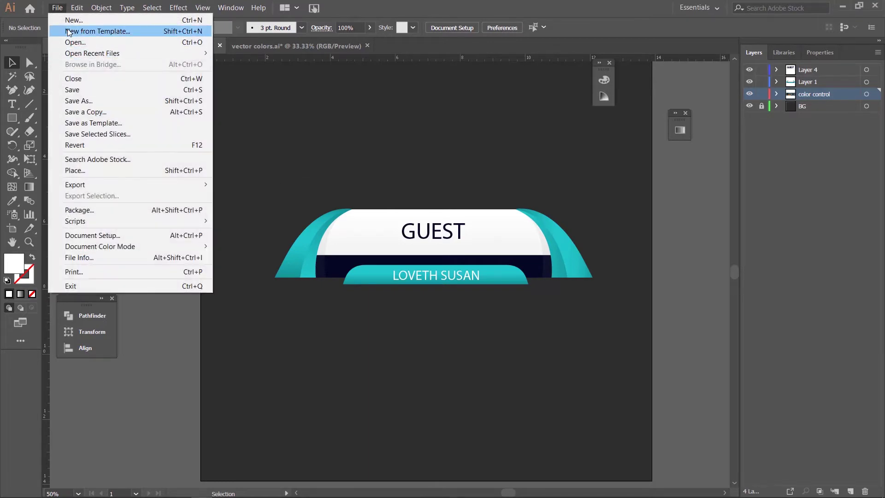
pyautogui.click(68, 22)
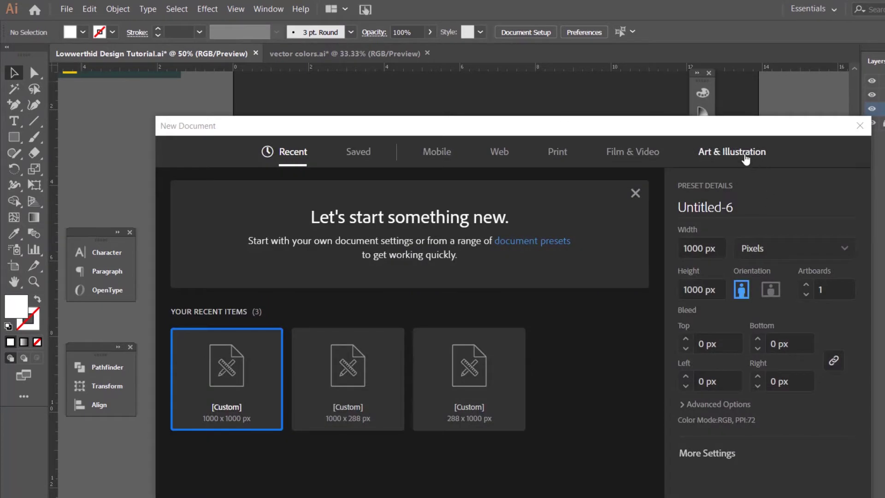
pyautogui.click(745, 159)
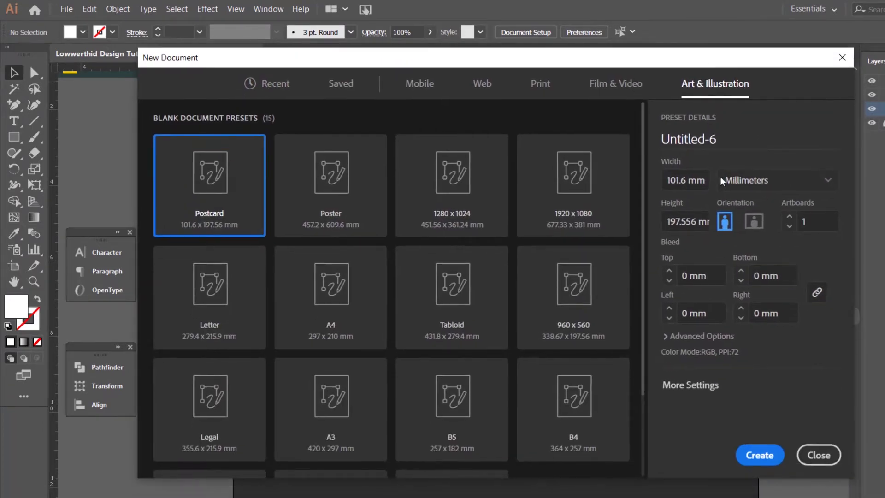
pyautogui.click(816, 181)
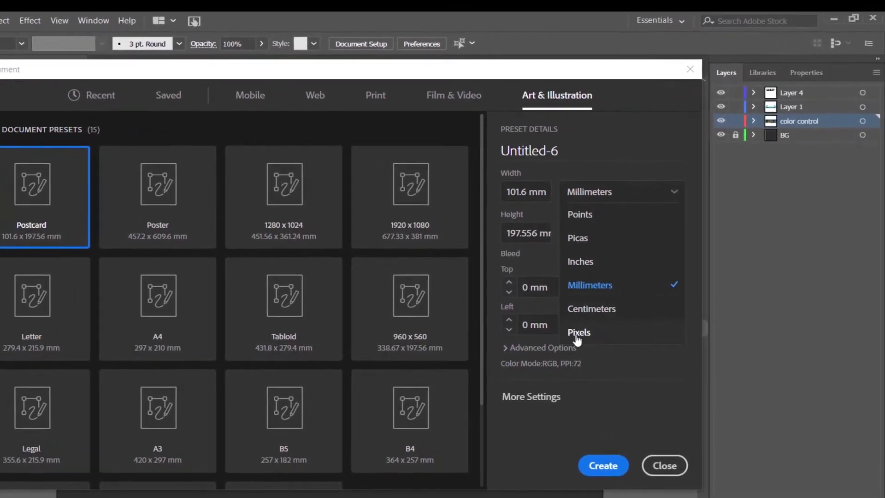
pyautogui.click(714, 322)
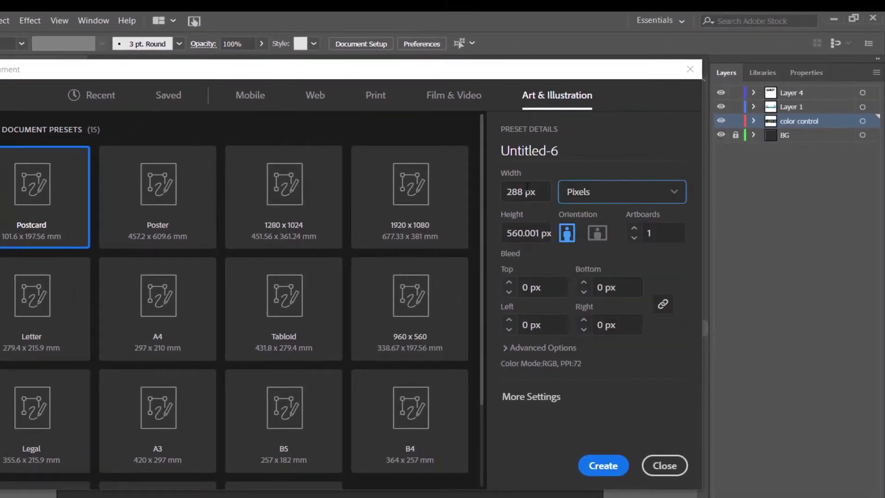
pyautogui.click(523, 195)
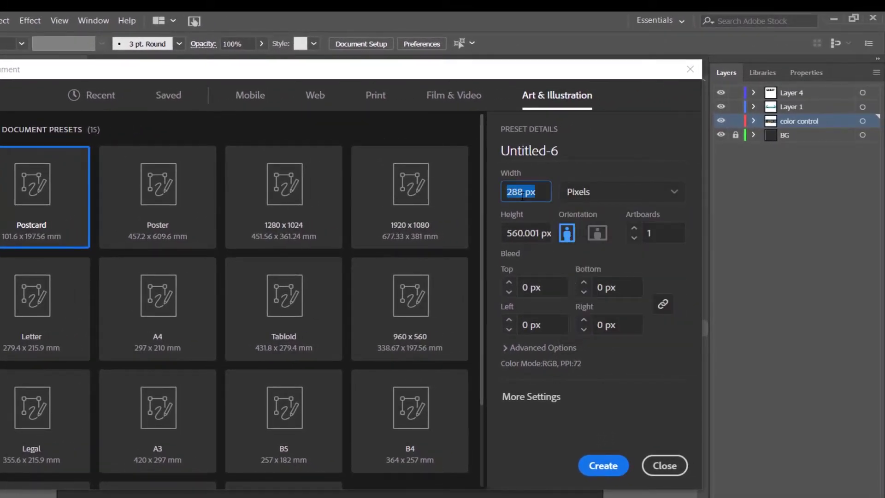
pyautogui.write('1000')
pyautogui.press('Tab')
pyautogui.write('1000')
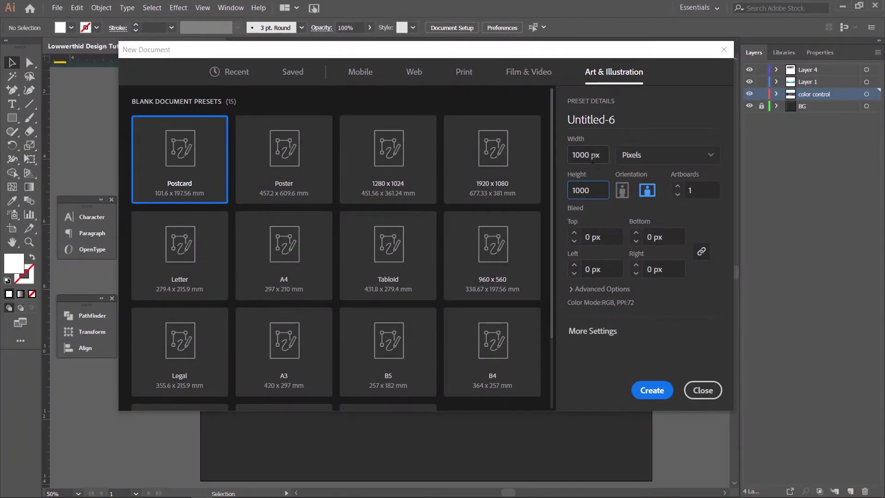
pyautogui.click(665, 390)
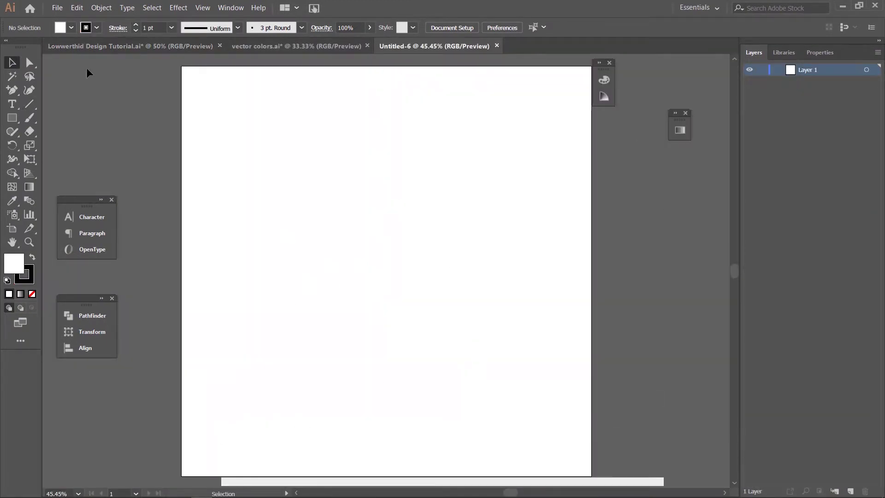
# Step: Copy the swatch group from the Lowwerthid Design Tutorial file and return to Untitled-6
pyautogui.click(87, 45)
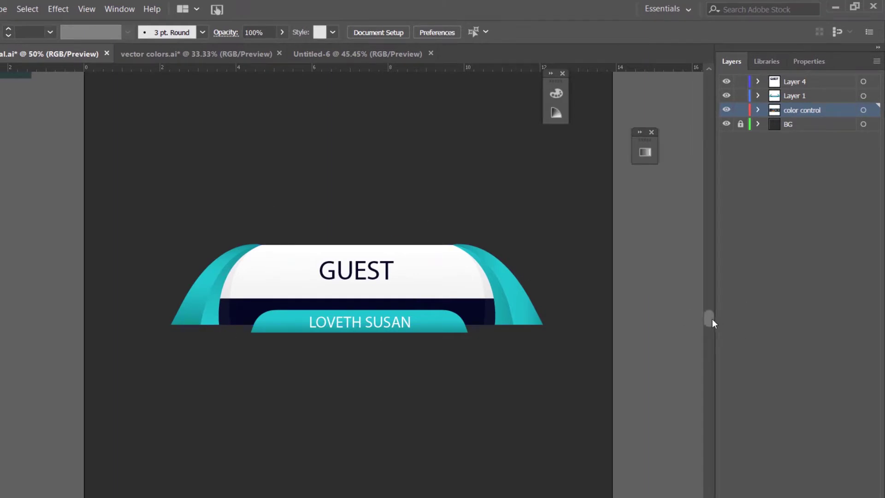
pyautogui.moveTo(712, 318)
pyautogui.mouseDown()
pyautogui.moveTo(707, 306)
pyautogui.moveTo(709, 313)
pyautogui.mouseUp()
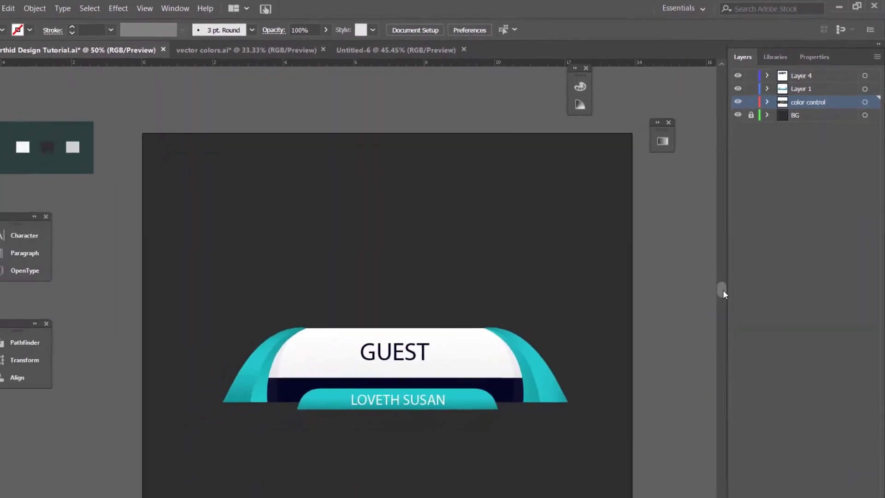
pyautogui.moveTo(227, 168); pyautogui.dragTo(356, 190)
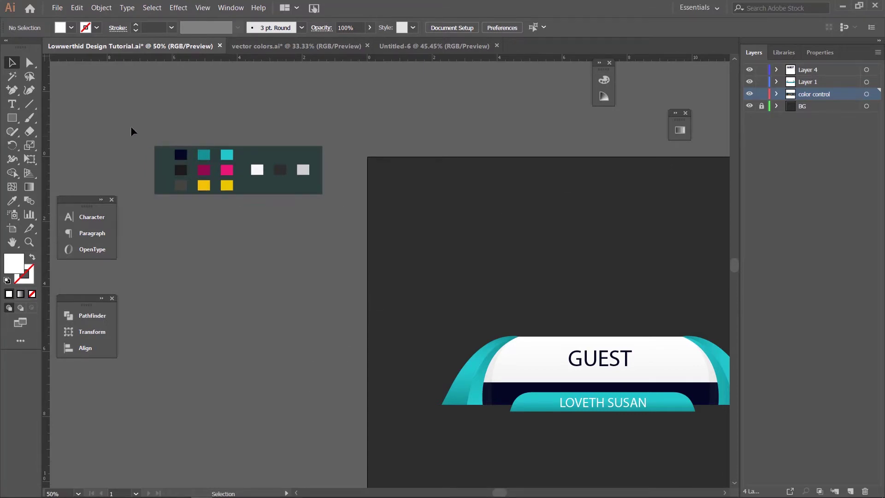
pyautogui.moveTo(131, 126); pyautogui.dragTo(323, 195)
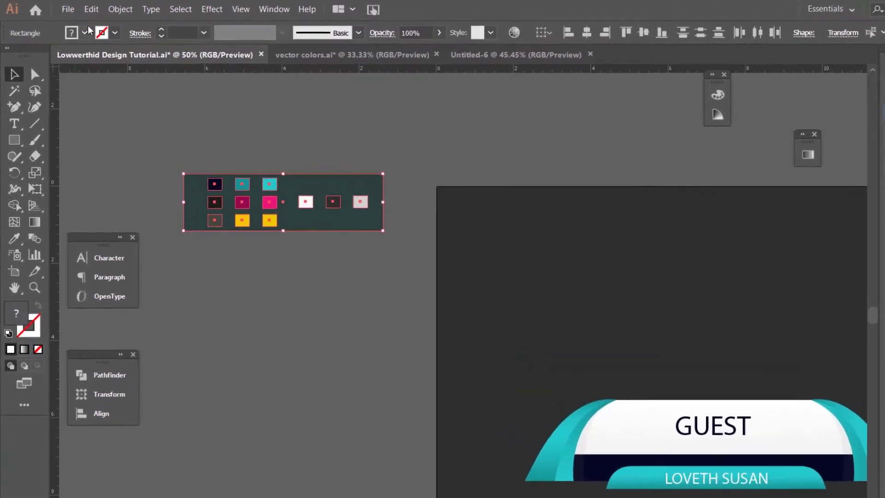
pyautogui.click(91, 9)
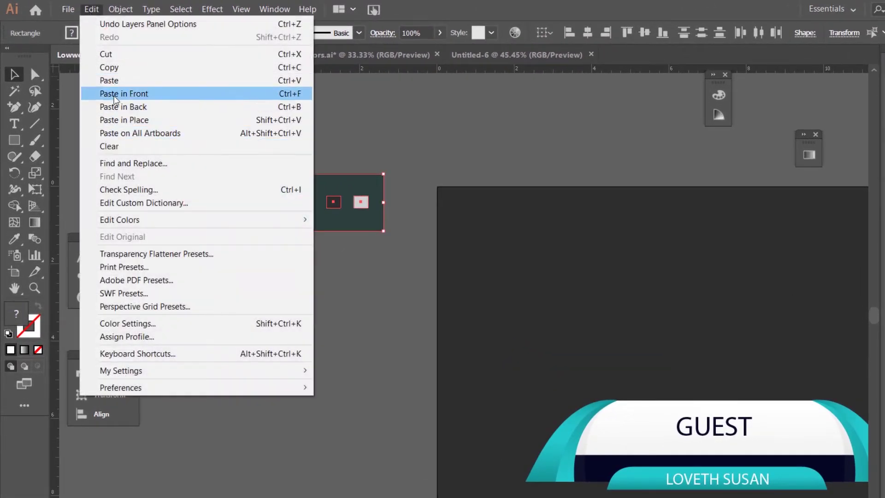
pyautogui.click(110, 68)
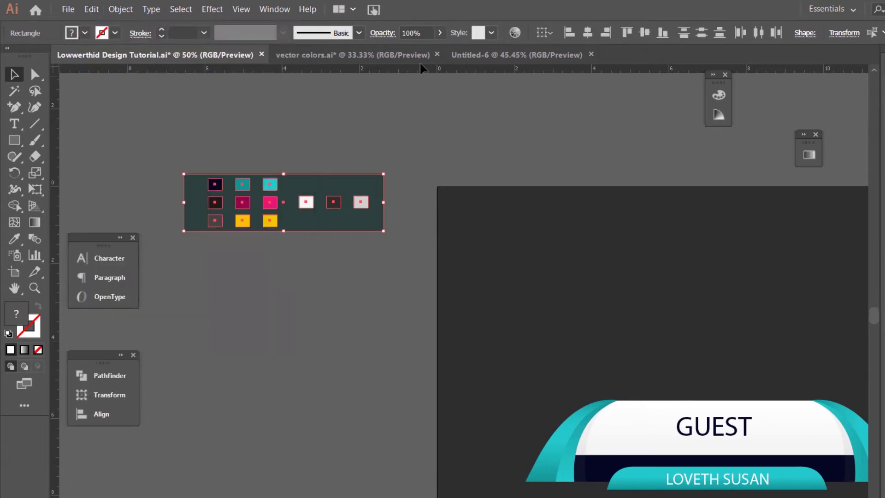
pyautogui.click(466, 55)
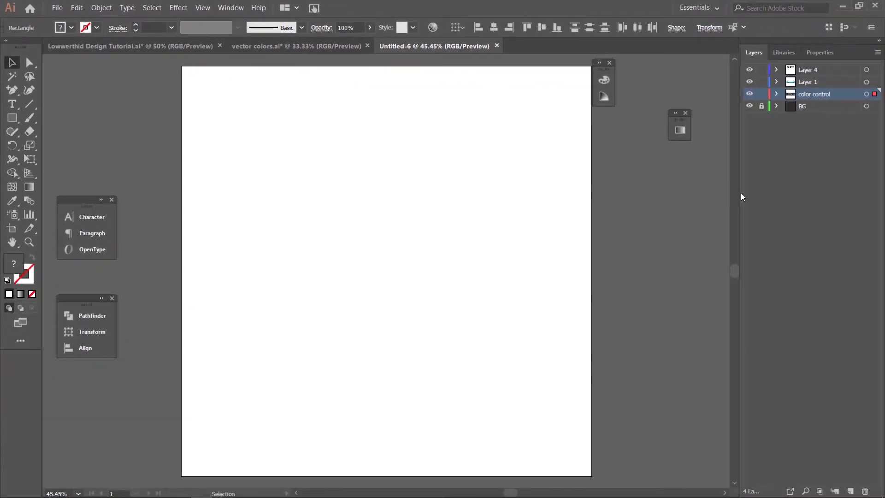
# Step: Add a new layer named 'color control'
pyautogui.click(850, 490)
pyautogui.doubleClick(804, 69)
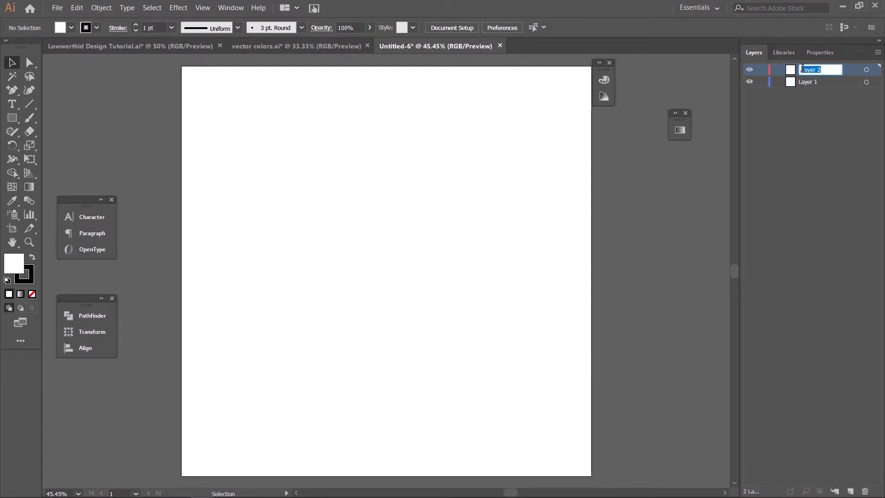
pyautogui.write('Bo')
pyautogui.write('lor control')
pyautogui.press('Return')
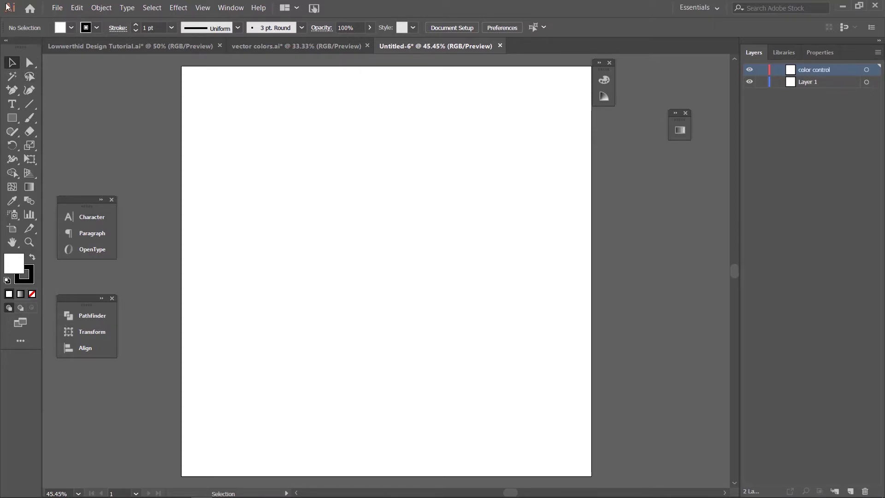
# Step: Paste the swatch panel in place on the color control layer and lock it
pyautogui.click(77, 8)
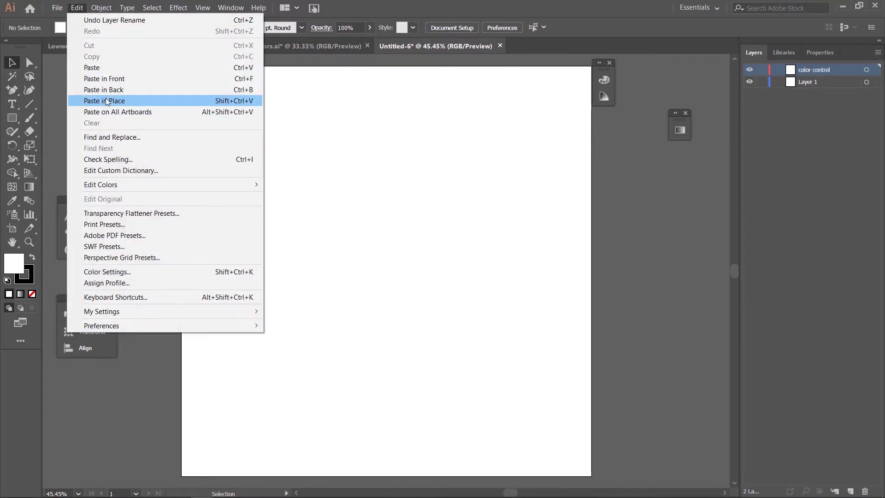
pyautogui.click(106, 101)
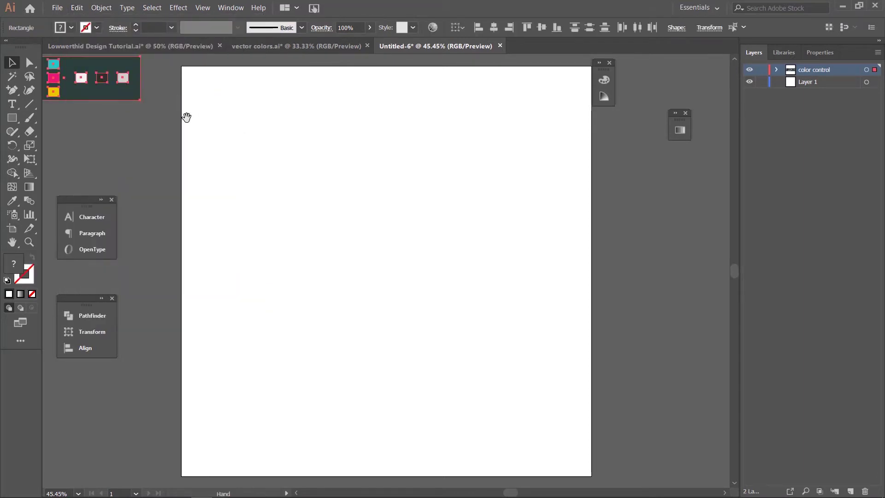
pyautogui.moveTo(184, 115); pyautogui.dragTo(306, 167)
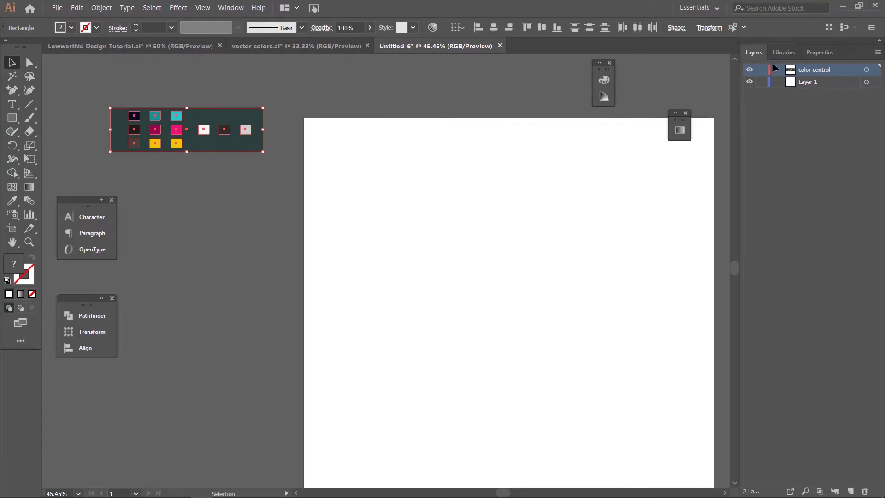
pyautogui.click(757, 68)
pyautogui.click(761, 70)
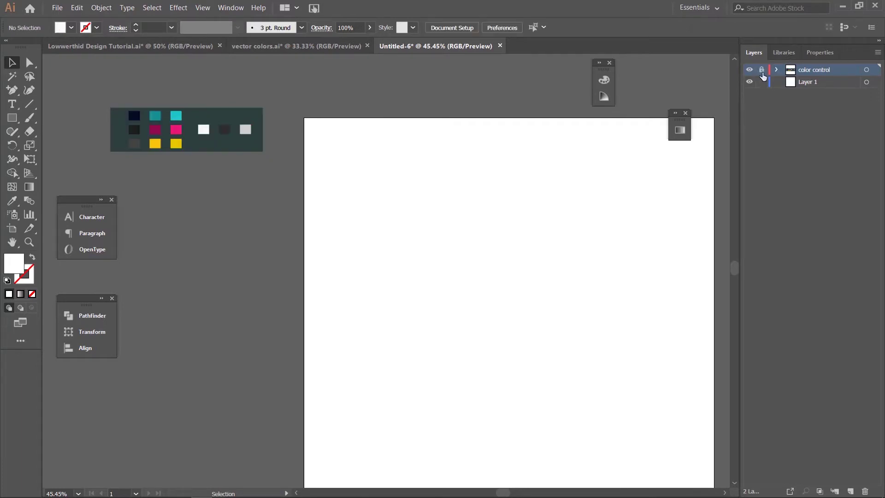
# Step: Rename Layer 1 to 'BG' and centre the artboard in view
pyautogui.click(814, 84)
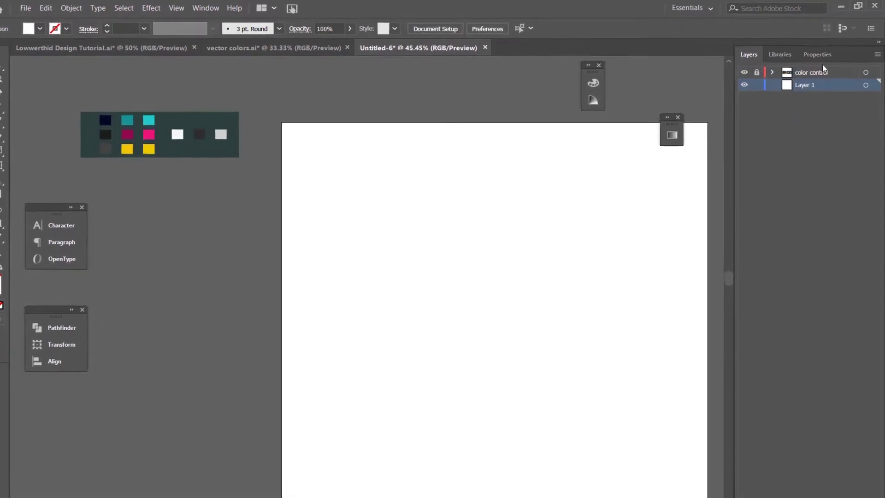
pyautogui.doubleClick(797, 90)
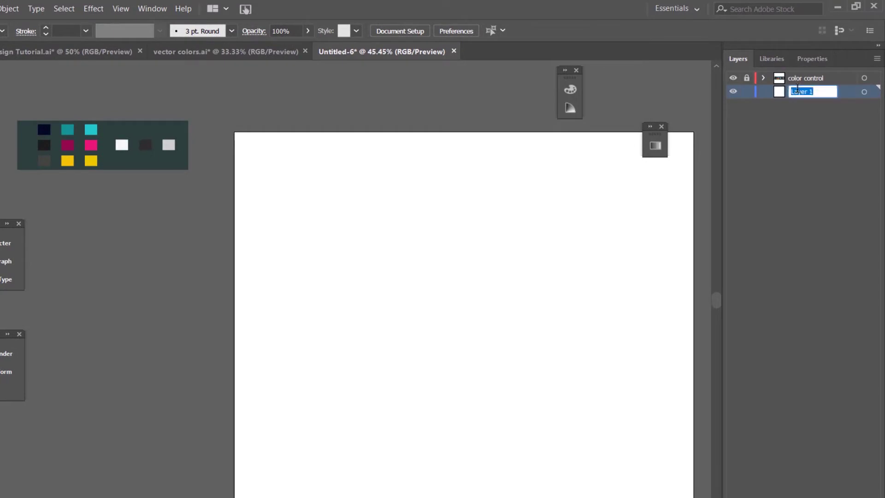
pyautogui.write('BG')
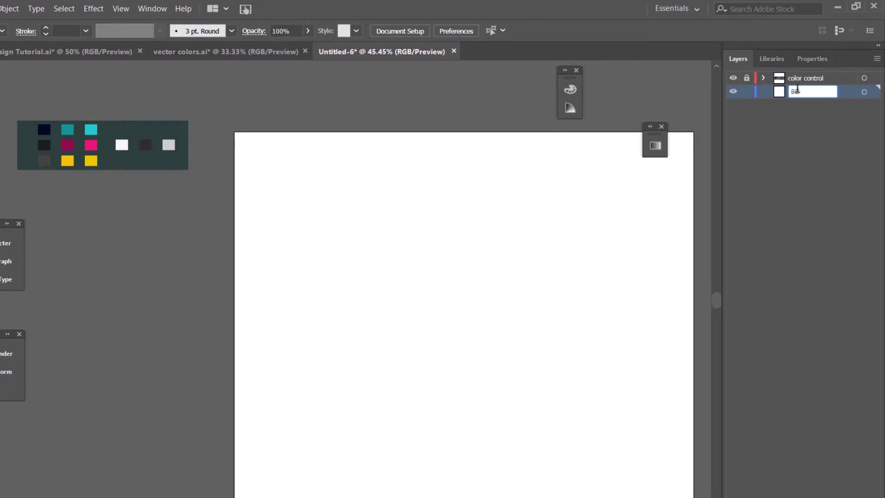
pyautogui.press('Return')
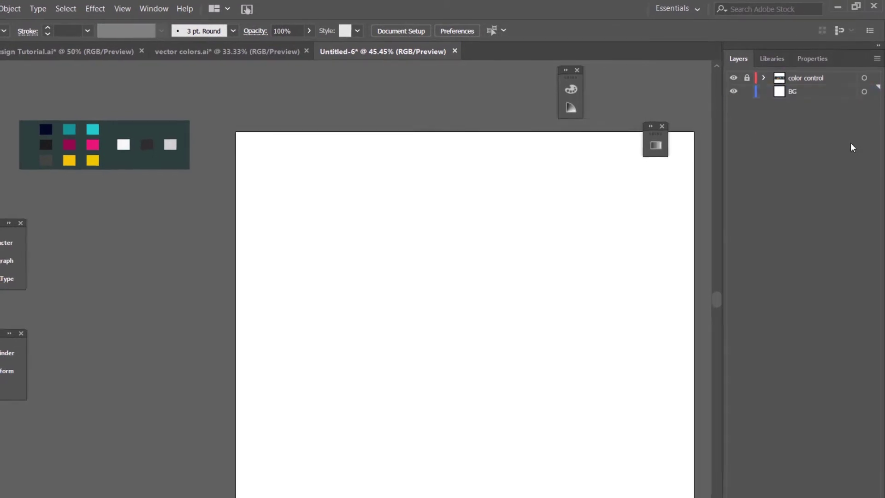
pyautogui.moveTo(558, 222); pyautogui.dragTo(474, 175)
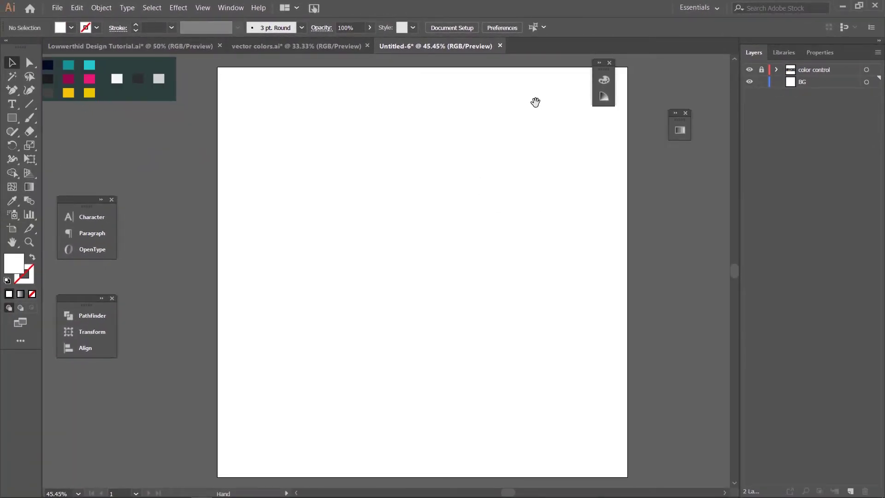
pyautogui.moveTo(403, 156); pyautogui.dragTo(356, 149)
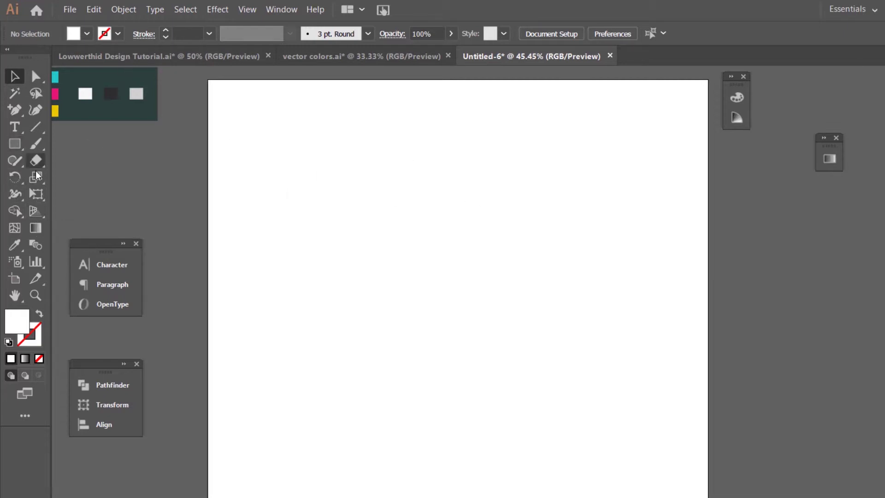
# Step: Draw a dark grey rectangle covering the whole artboard, colour sampled from the palette
pyautogui.click(13, 145)
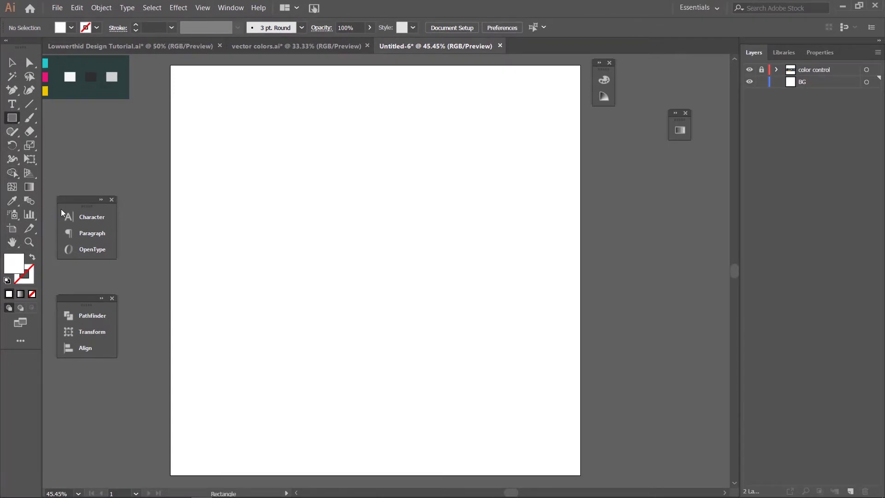
pyautogui.press('i')
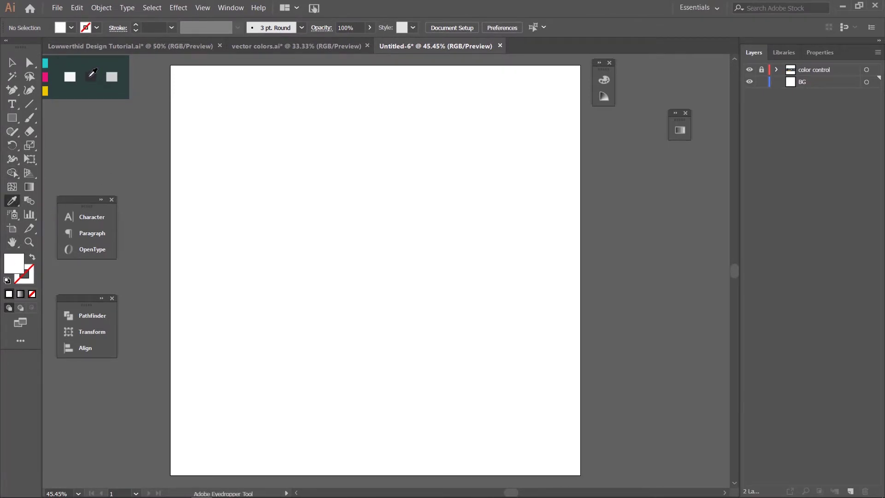
pyautogui.click(90, 76)
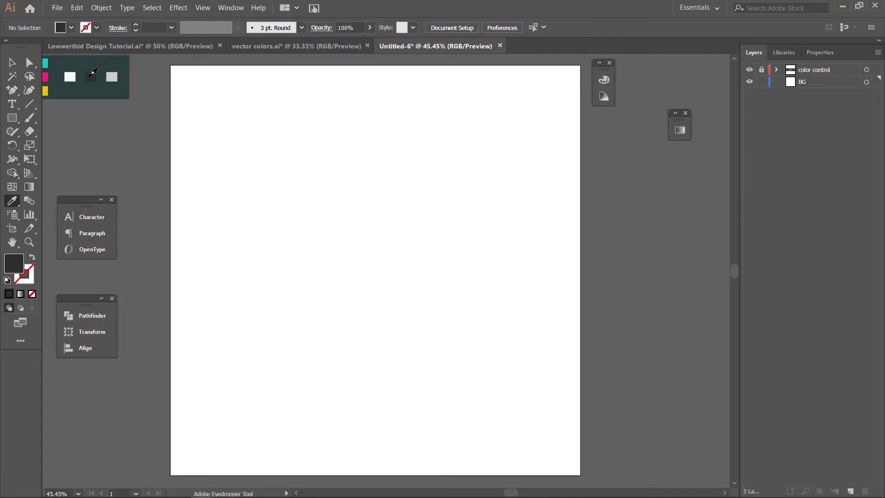
pyautogui.click(12, 118)
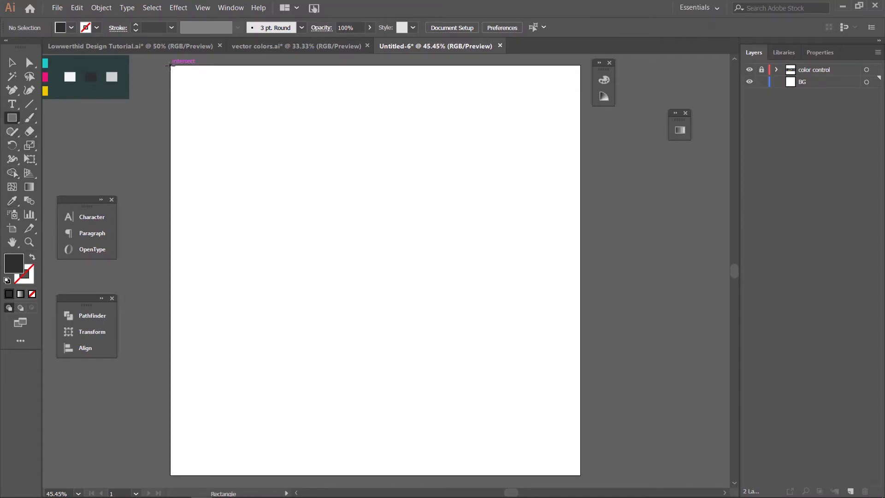
pyautogui.moveTo(170, 65)
pyautogui.mouseDown()
pyautogui.moveTo(265, 202)
pyautogui.moveTo(551, 484)
pyautogui.moveTo(581, 476)
pyautogui.mouseUp()
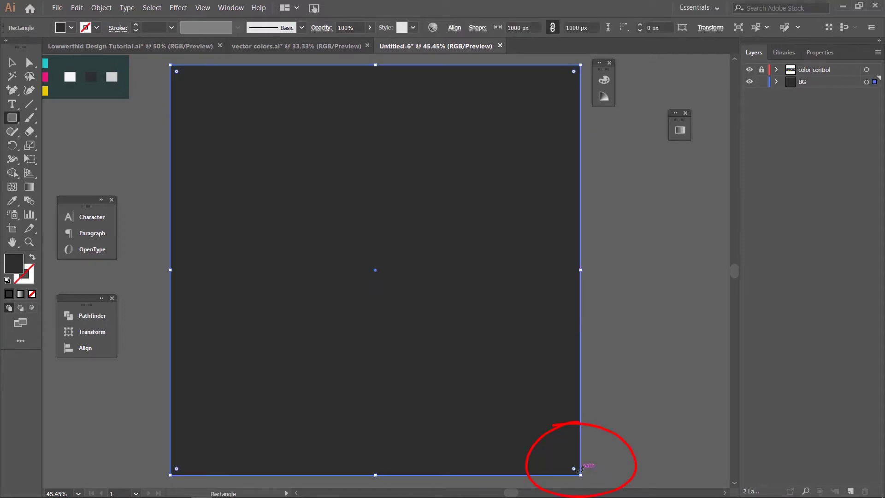
# Step: Lock the BG layer and add a new Layer 3 above color control
pyautogui.click(761, 82)
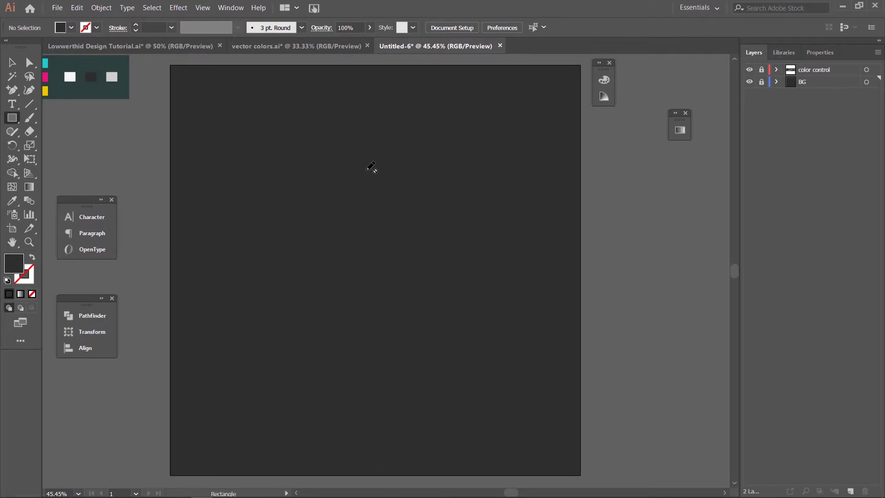
pyautogui.click(824, 71)
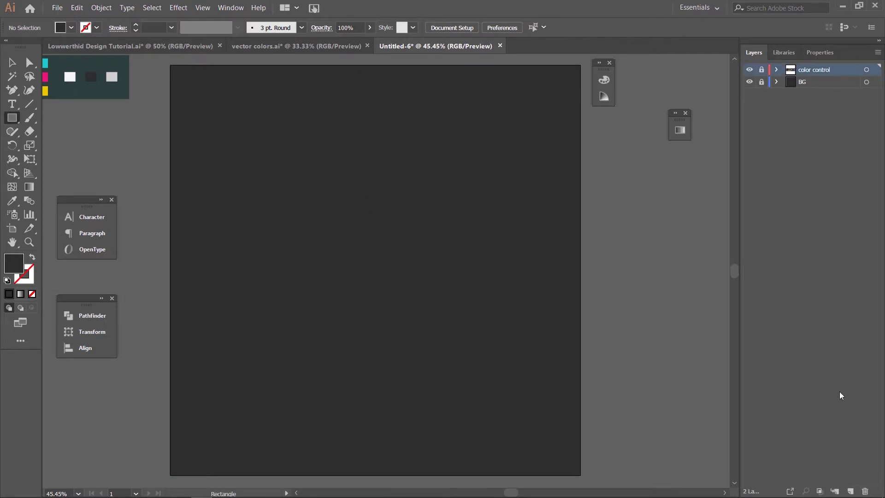
pyautogui.click(851, 491)
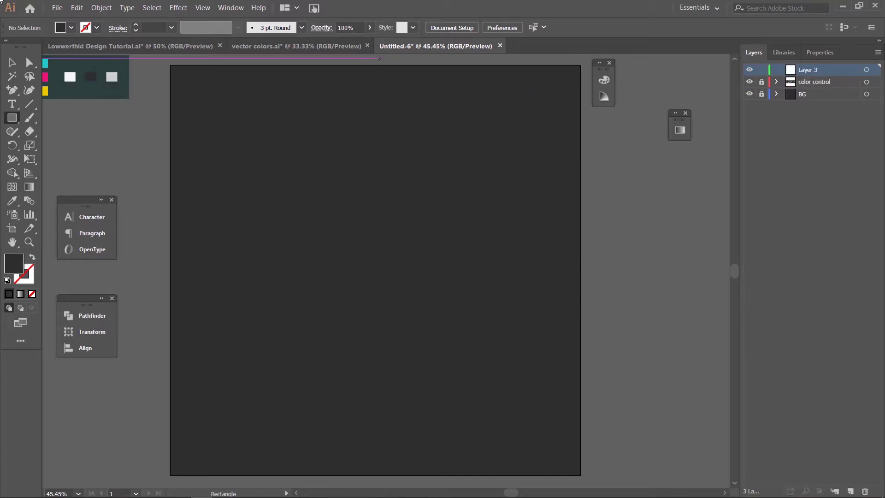
# Step: Check the finished GUEST banner in the tutorial file, then return to Untitled-6
pyautogui.click(93, 46)
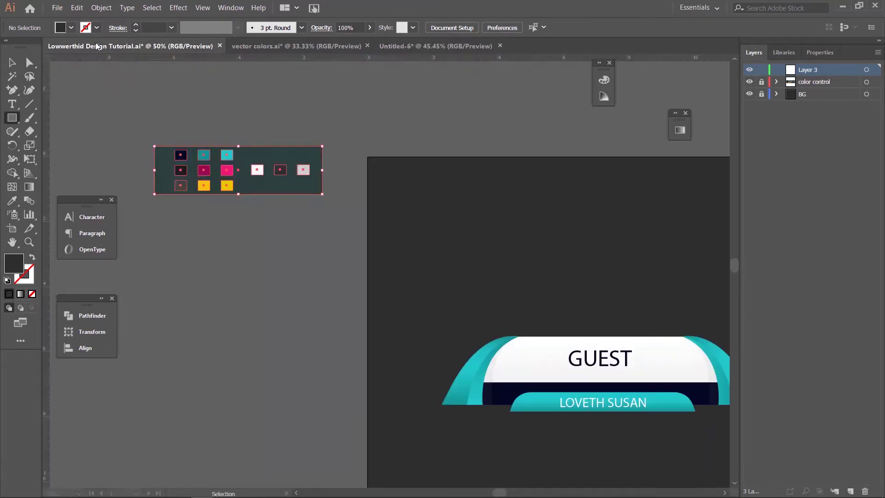
pyautogui.moveTo(490, 393); pyautogui.dragTo(342, 321)
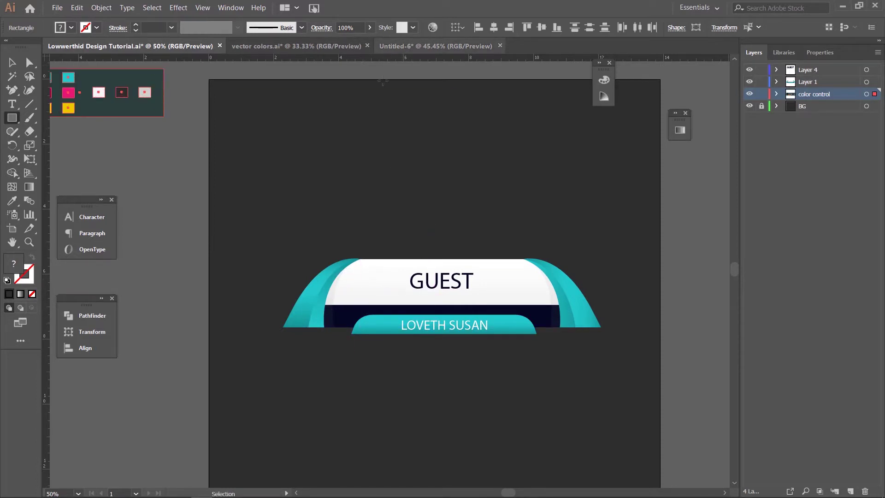
pyautogui.click(404, 53)
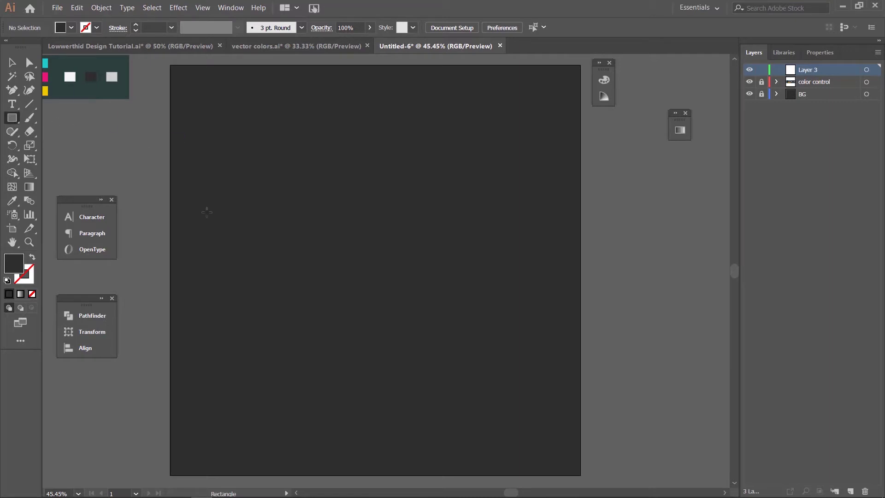
# Step: Sample the palette's white (#FFFFFF) as the current fill colour
pyautogui.moveTo(138, 138); pyautogui.dragTo(237, 211)
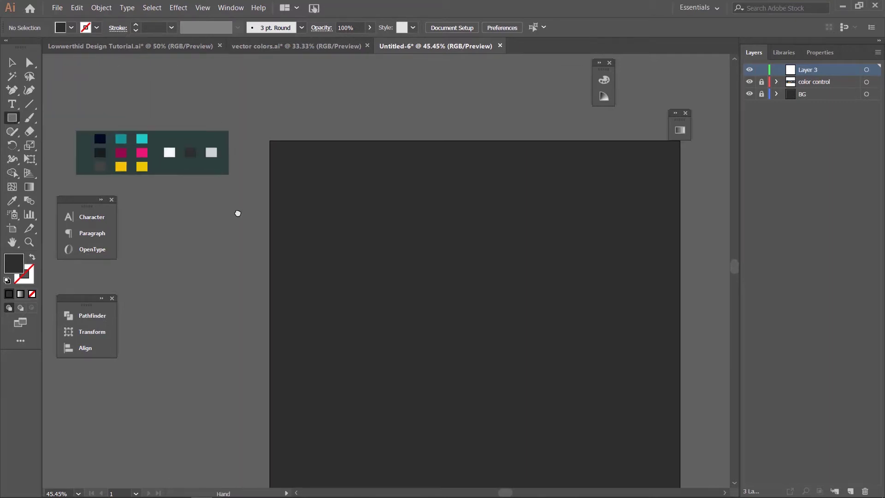
pyautogui.press('i')
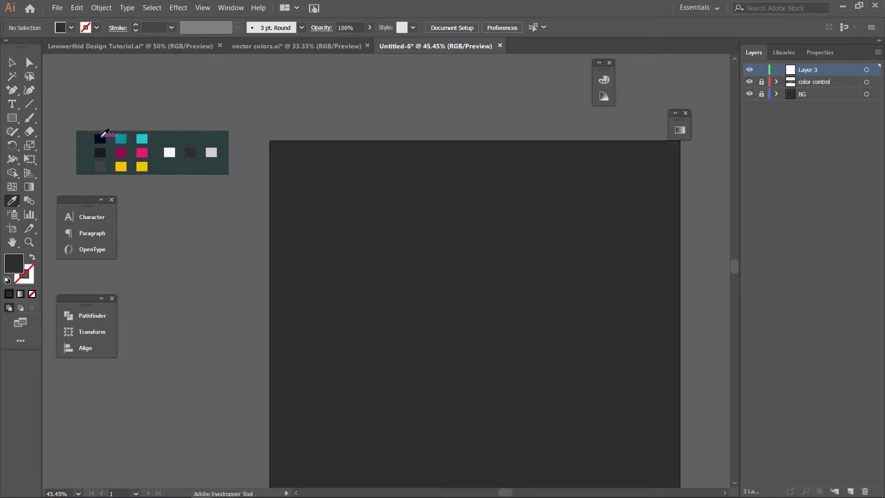
pyautogui.click(104, 135)
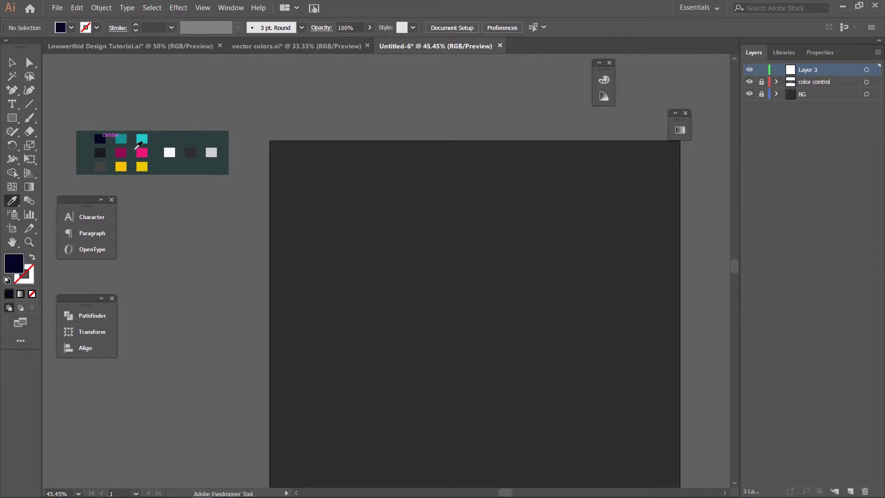
pyautogui.click(171, 152)
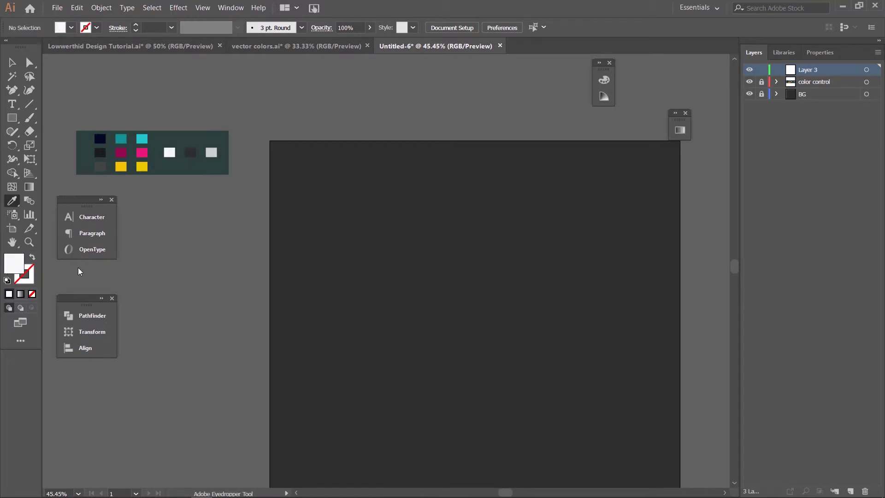
pyautogui.doubleClick(14, 264)
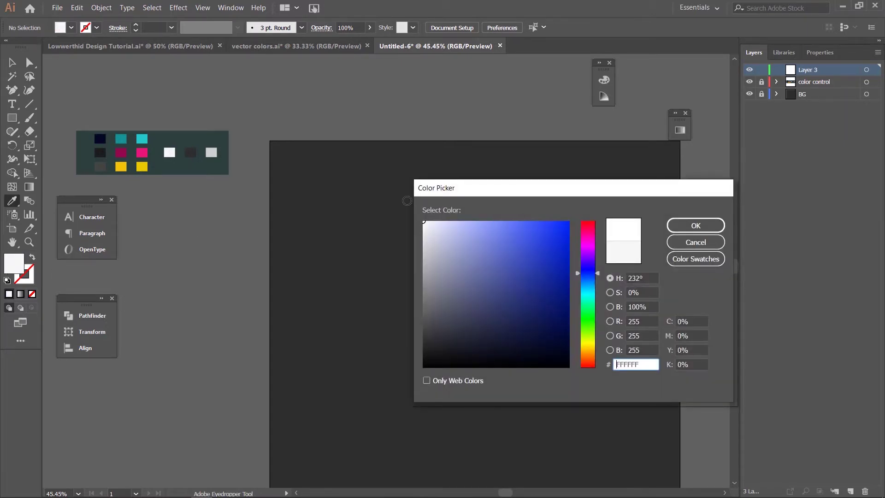
pyautogui.click(680, 223)
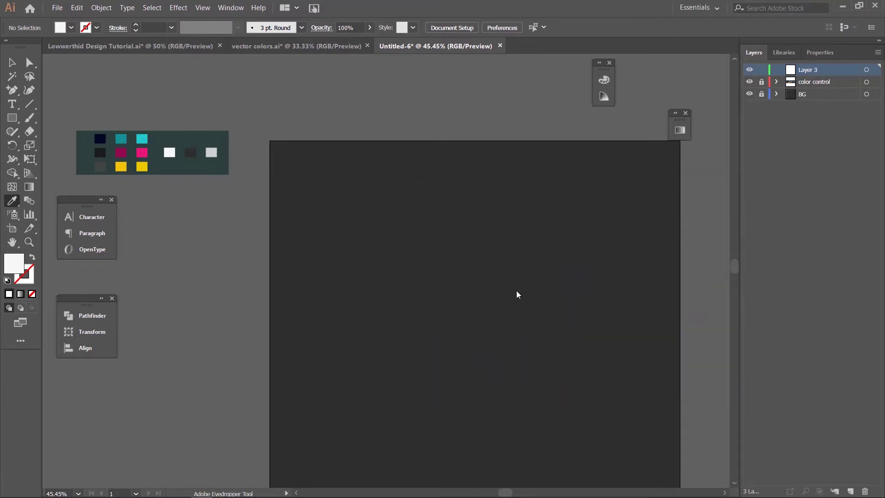
# Step: Draw a white 537 × 225 px rectangle, paste a copy in place, and select the top copy
pyautogui.click(13, 119)
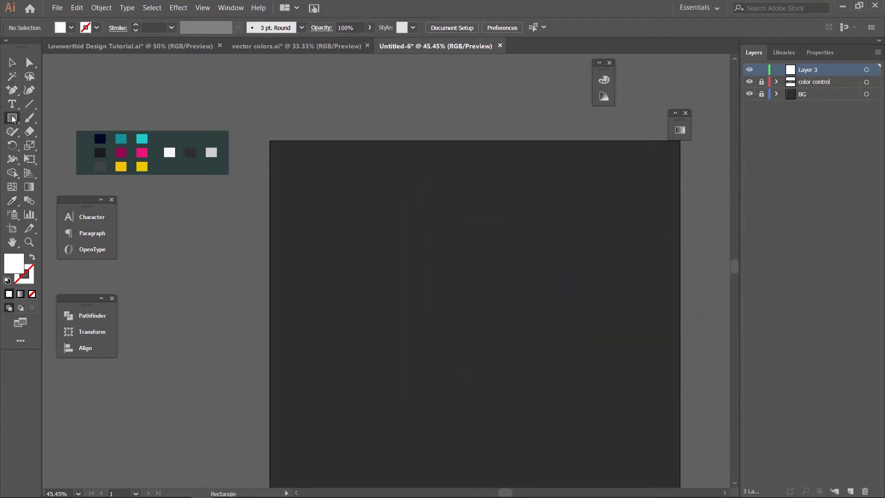
pyautogui.moveTo(391, 283)
pyautogui.mouseDown()
pyautogui.moveTo(527, 365)
pyautogui.moveTo(612, 377)
pyautogui.mouseUp()
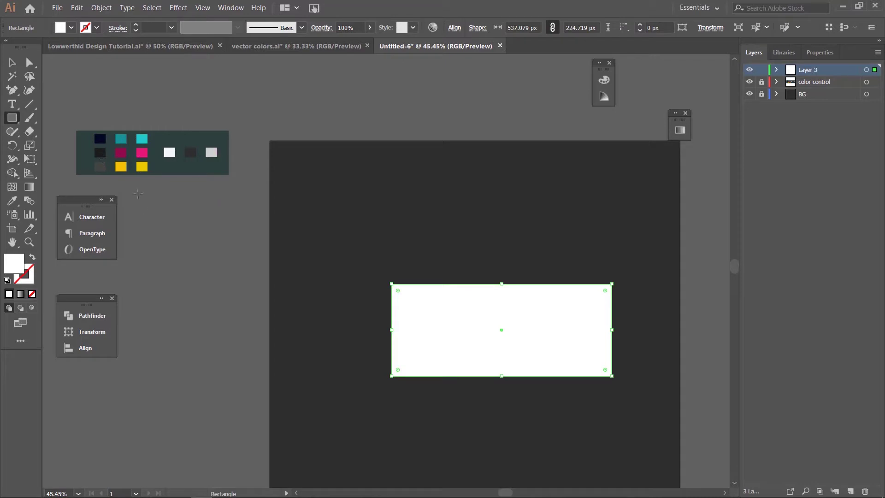
pyautogui.click(77, 8)
pyautogui.click(91, 57)
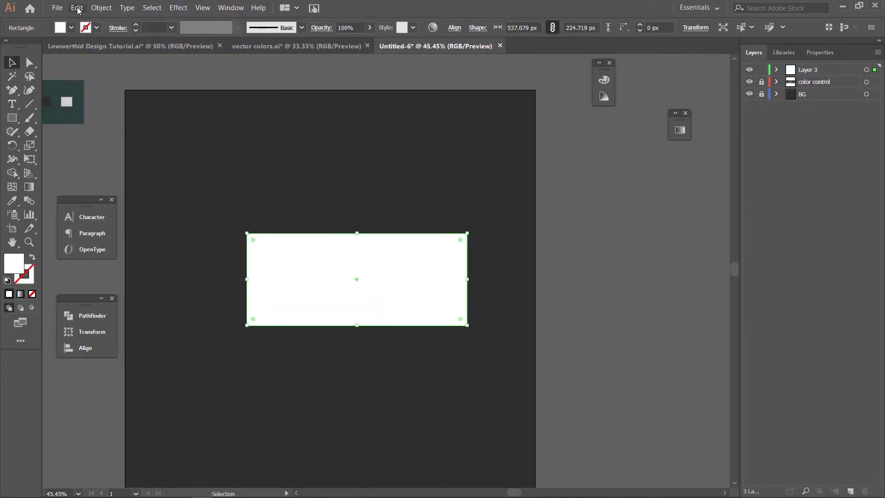
pyautogui.click(76, 7)
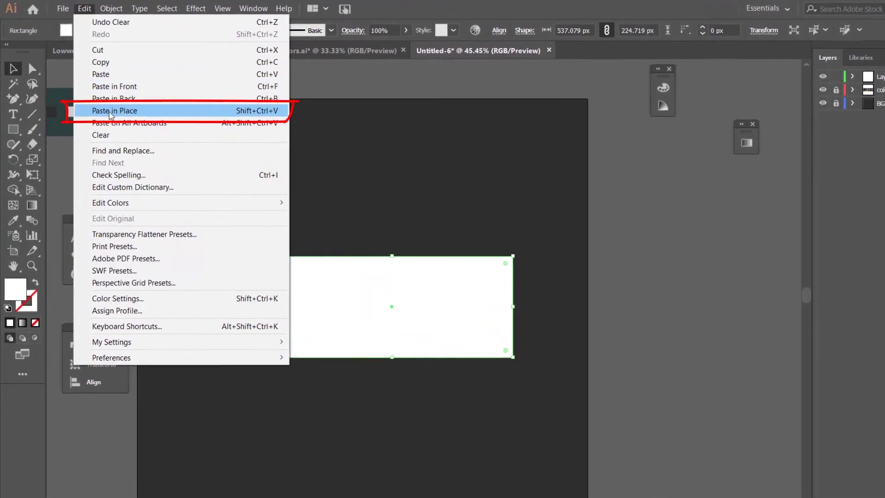
pyautogui.click(113, 112)
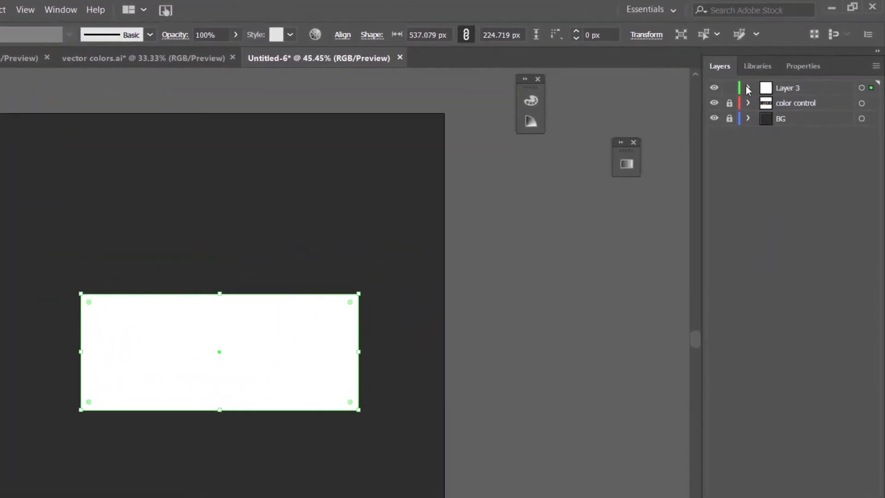
pyautogui.click(759, 81)
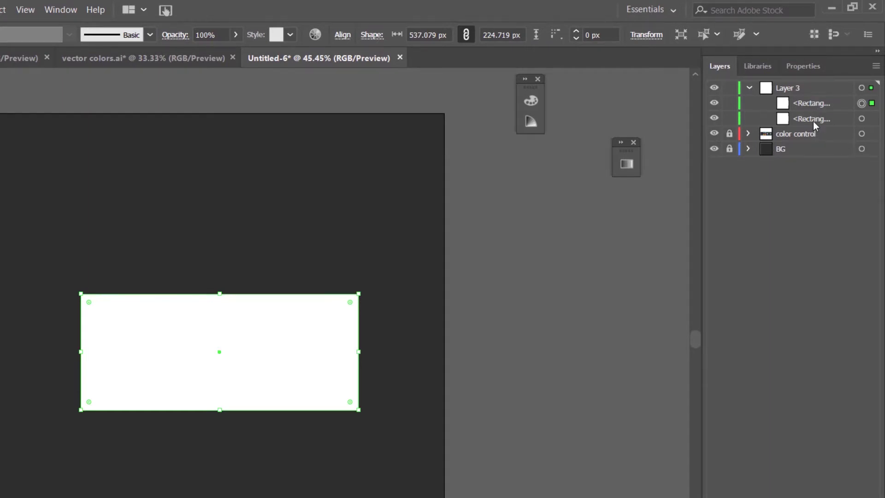
pyautogui.click(813, 104)
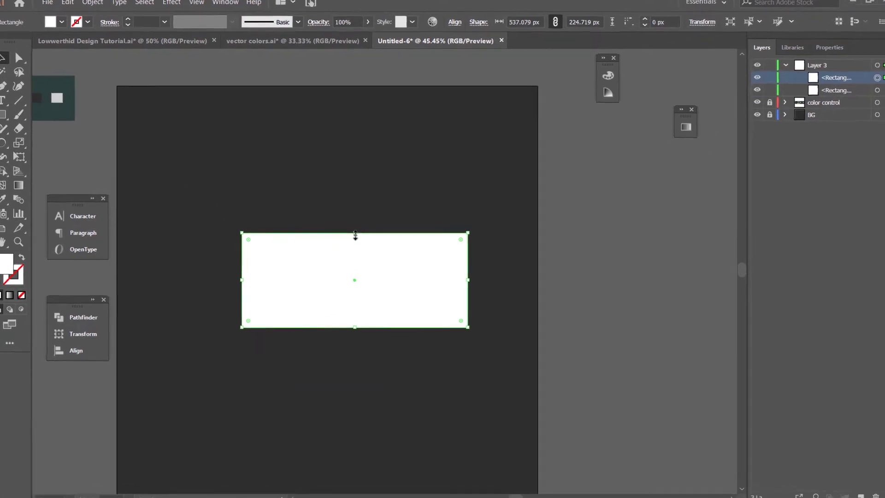
# Step: Shrink the top copy into a thin bottom strip filled with the palette's navy
pyautogui.moveTo(355, 234); pyautogui.dragTo(338, 304)
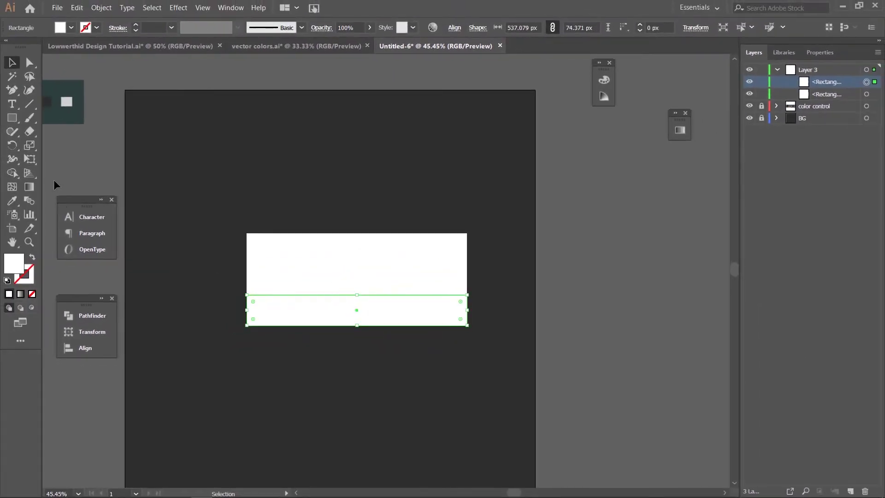
pyautogui.press('i')
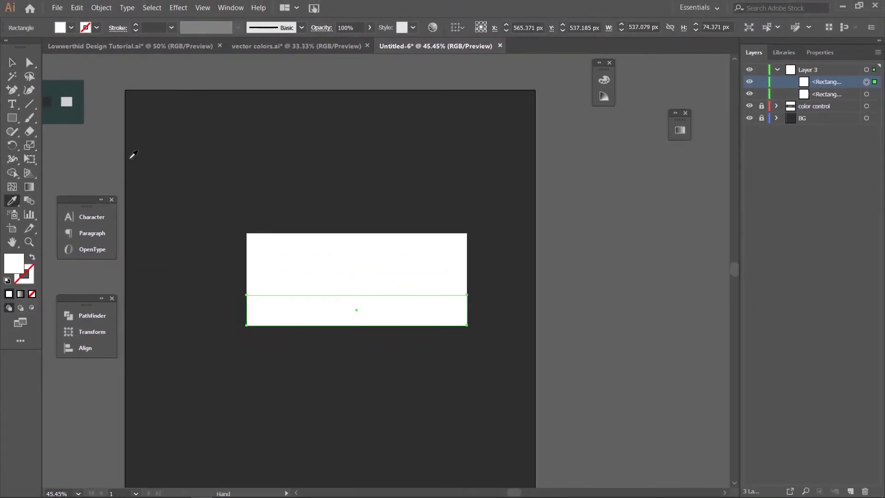
pyautogui.moveTo(133, 154); pyautogui.dragTo(289, 172)
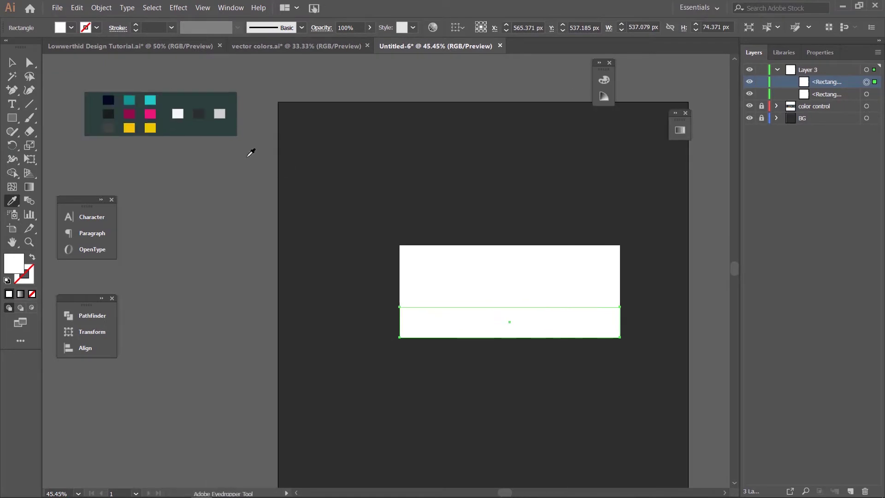
pyautogui.click(113, 101)
# Step: Lower the white rectangle's top edge so it is about 190 px tall
pyautogui.press('v')
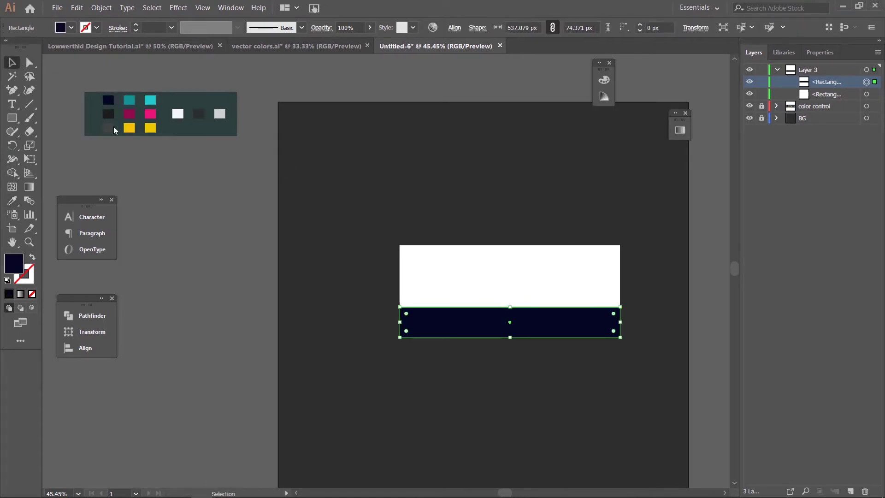
pyautogui.click(509, 282)
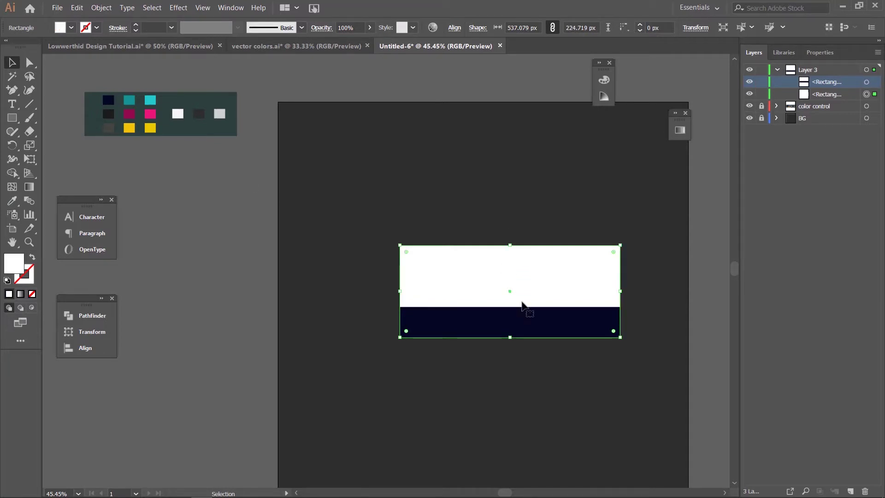
pyautogui.moveTo(510, 246)
pyautogui.mouseDown()
pyautogui.moveTo(516, 272)
pyautogui.moveTo(511, 260)
pyautogui.mouseUp()
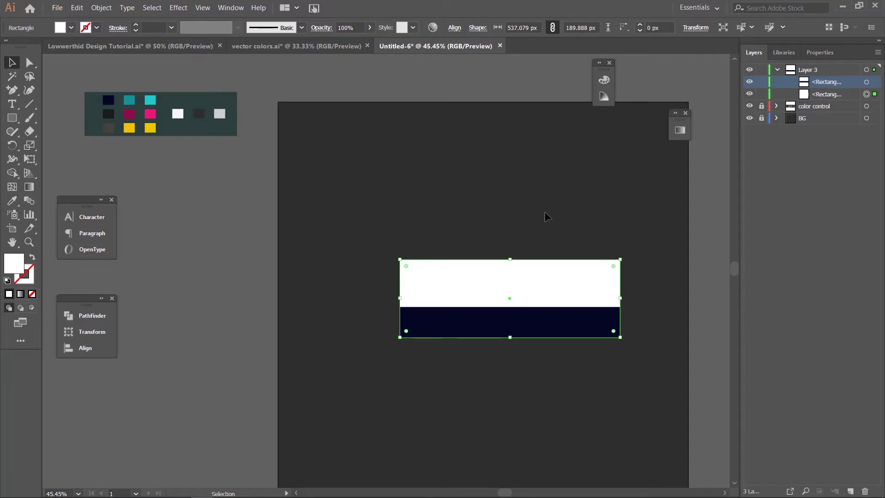
pyautogui.moveTo(551, 209); pyautogui.dragTo(415, 196)
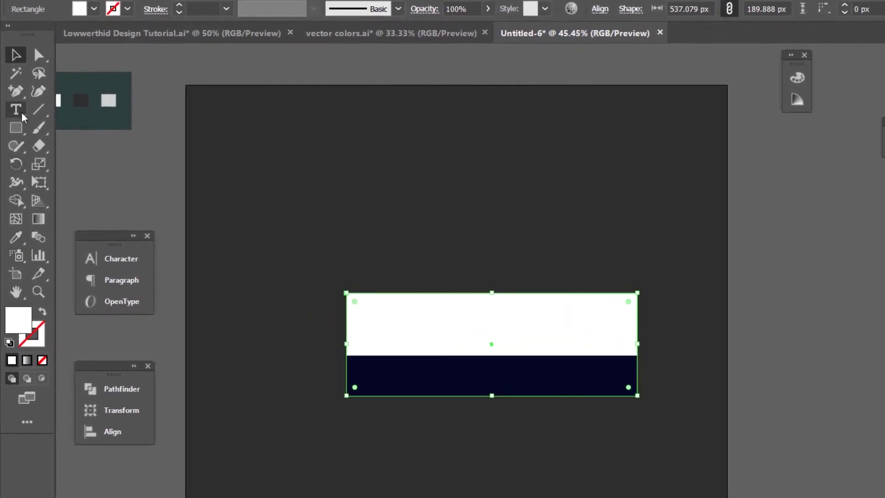
pyautogui.click(16, 91)
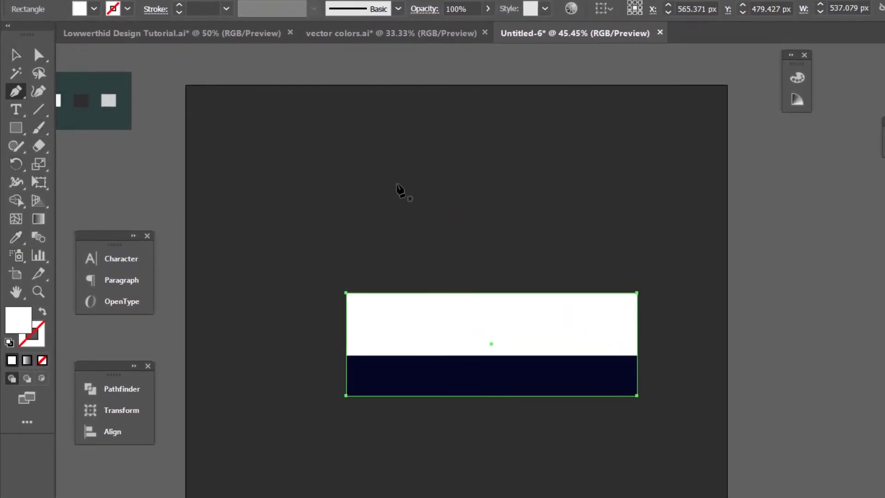
pyautogui.click(199, 36)
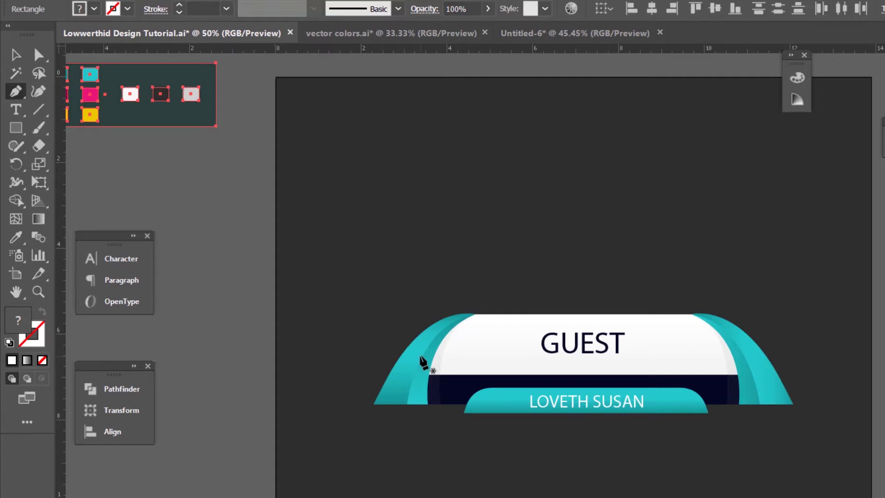
pyautogui.click(522, 35)
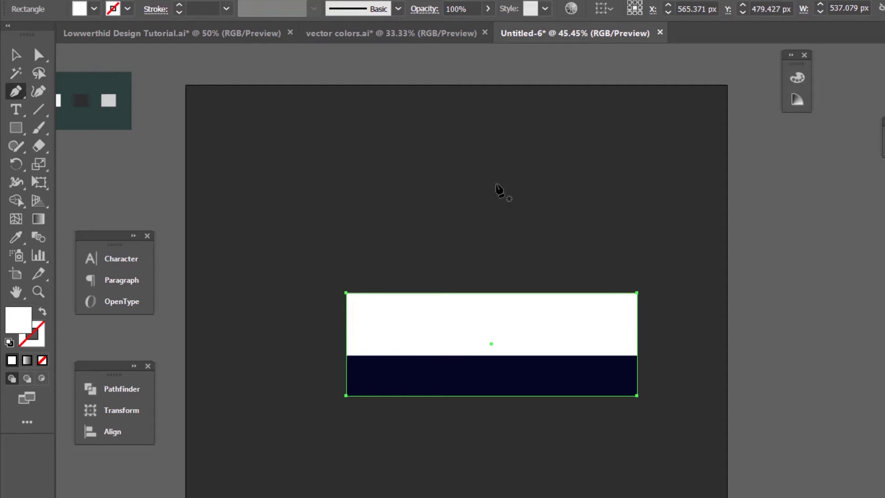
# Step: Zoom to 50% and pen a closed, tapered white arc rising above the white panel
pyautogui.hotkey('ctrl', '+')
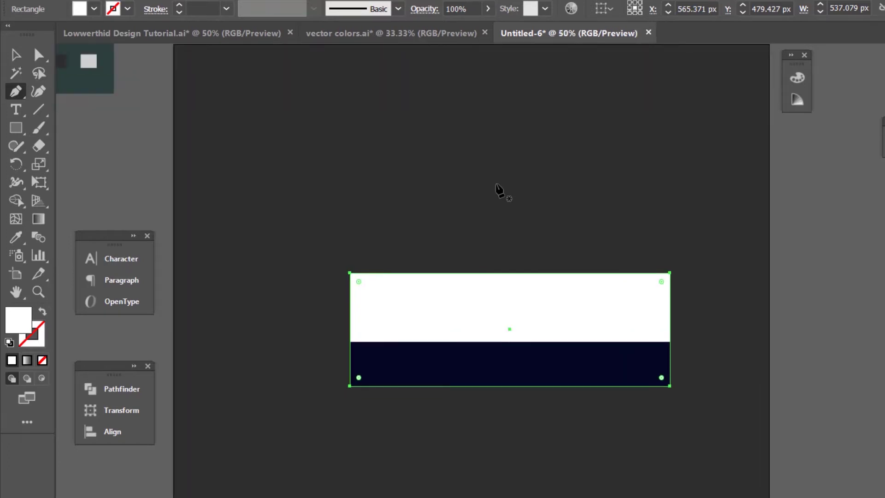
pyautogui.moveTo(513, 183); pyautogui.dragTo(466, 256)
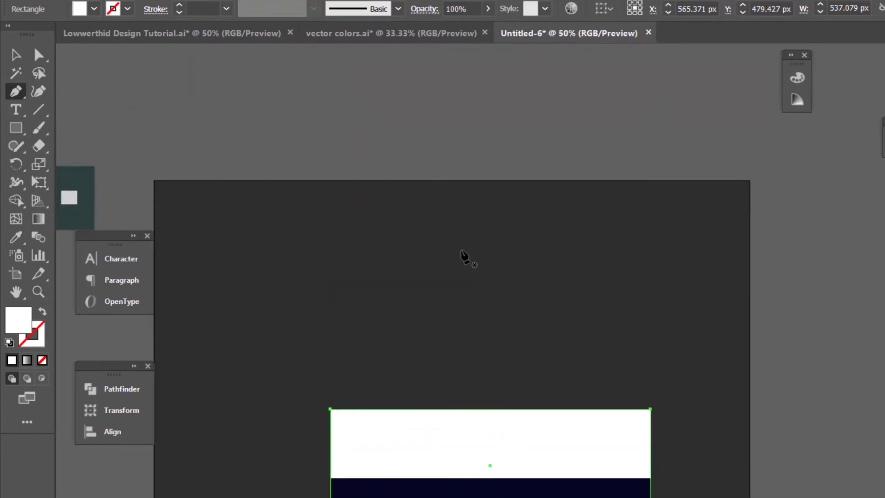
pyautogui.click(494, 251)
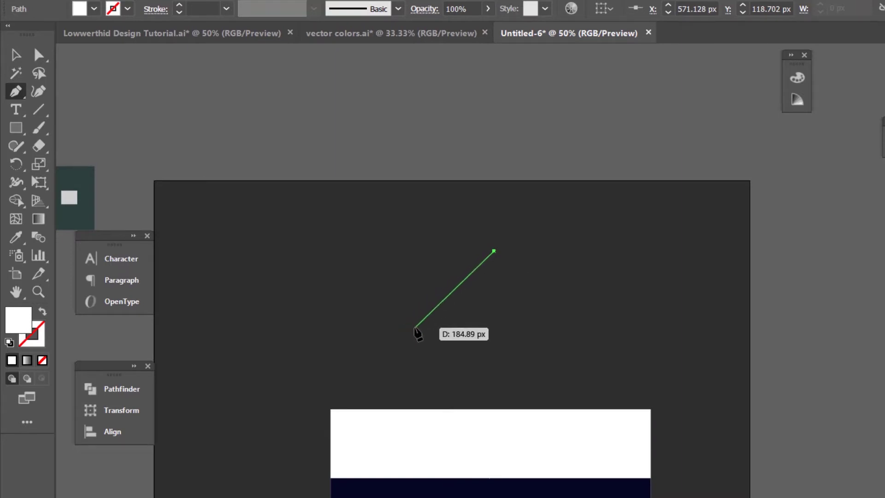
pyautogui.moveTo(415, 330); pyautogui.dragTo(389, 419)
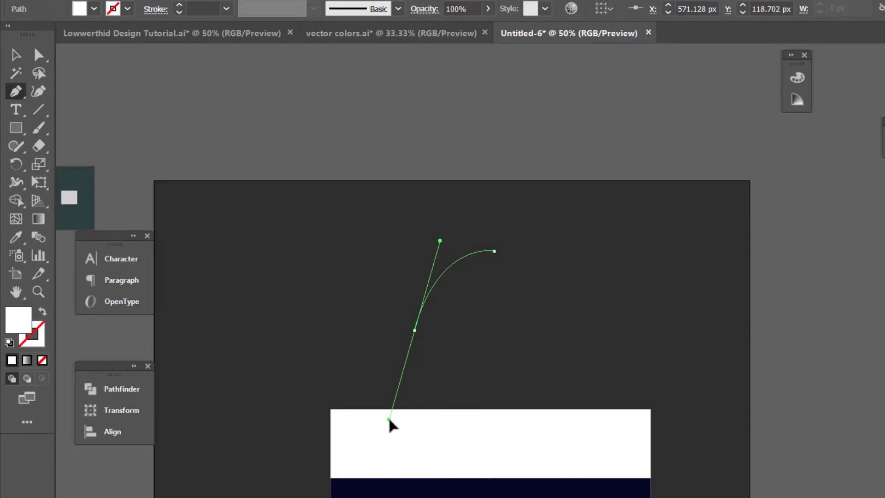
pyautogui.moveTo(389, 419); pyautogui.dragTo(389, 419)
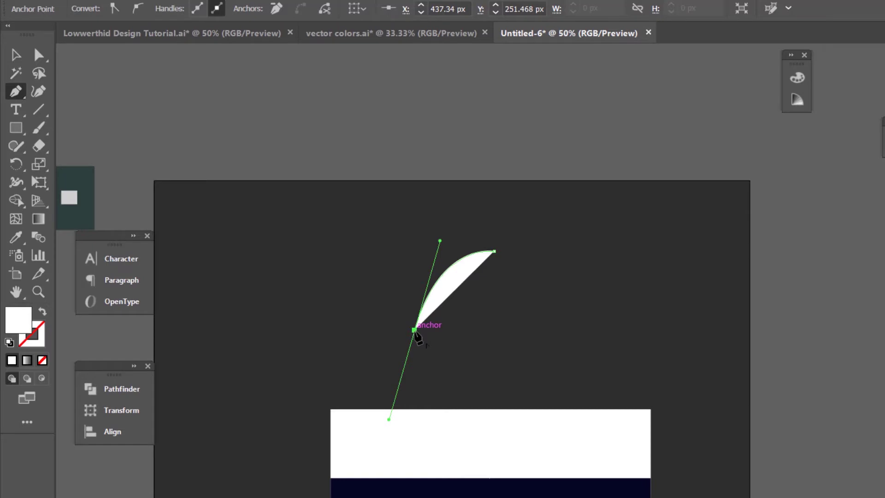
pyautogui.moveTo(415, 330); pyautogui.dragTo(398, 388)
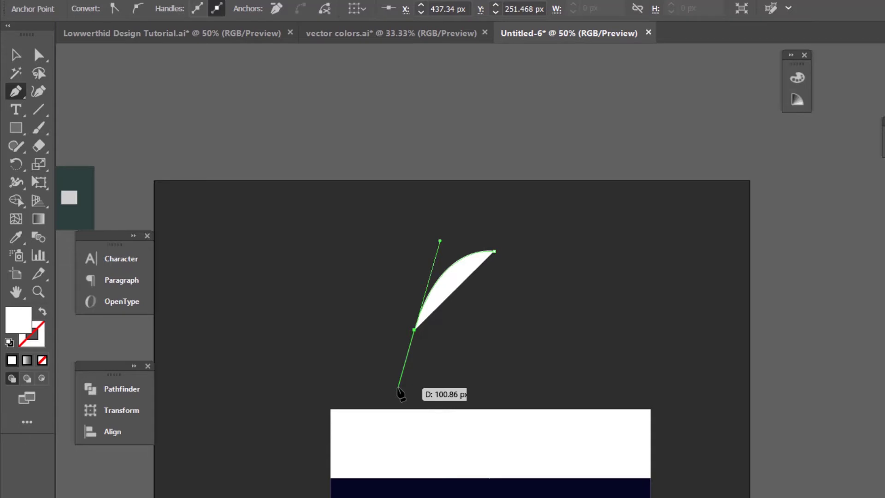
pyautogui.moveTo(398, 387); pyautogui.dragTo(419, 389)
pyautogui.click(419, 387)
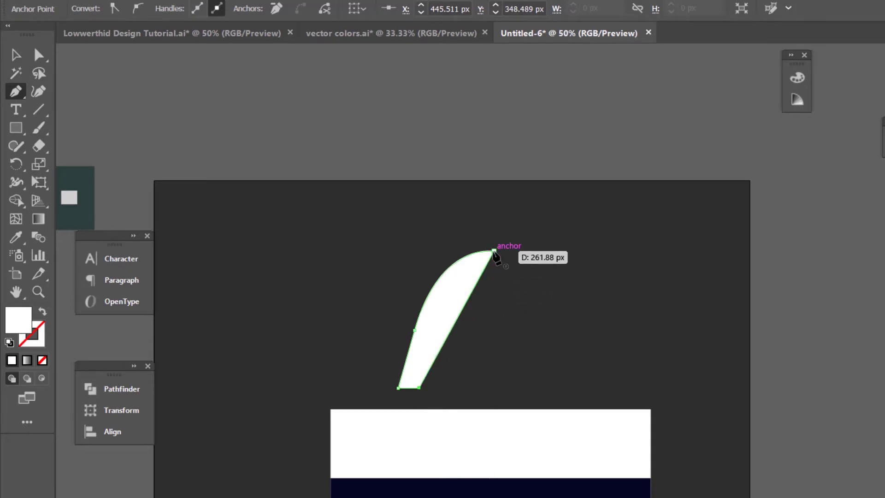
pyautogui.moveTo(494, 252); pyautogui.dragTo(551, 219)
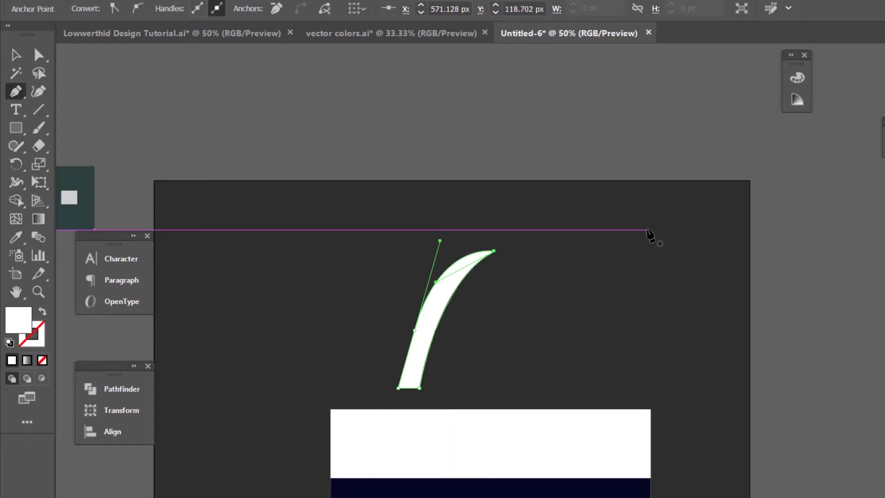
pyautogui.hotkey('ctrl', '+')
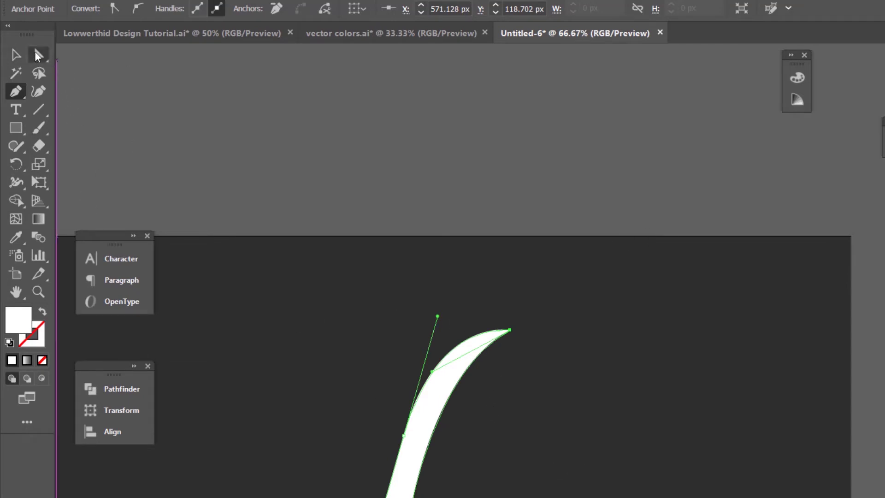
# Step: Convert the arc's left anchor to smooth and reshape its outer curve
pyautogui.click(35, 52)
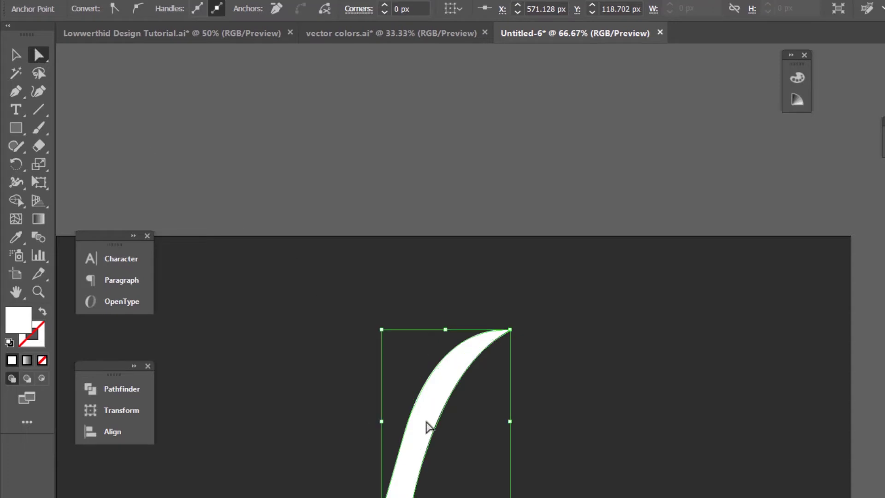
pyautogui.hotkey('ctrl', '1')
pyautogui.moveTo(412, 413); pyautogui.dragTo(434, 281)
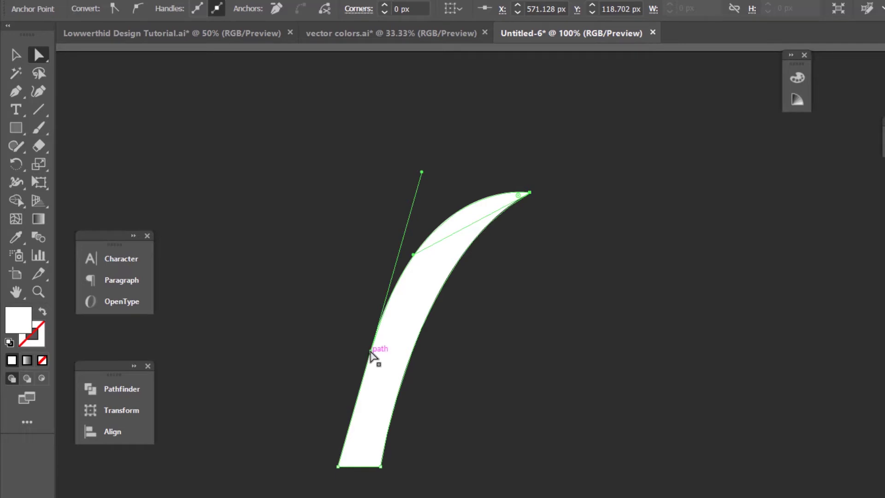
pyautogui.click(371, 353)
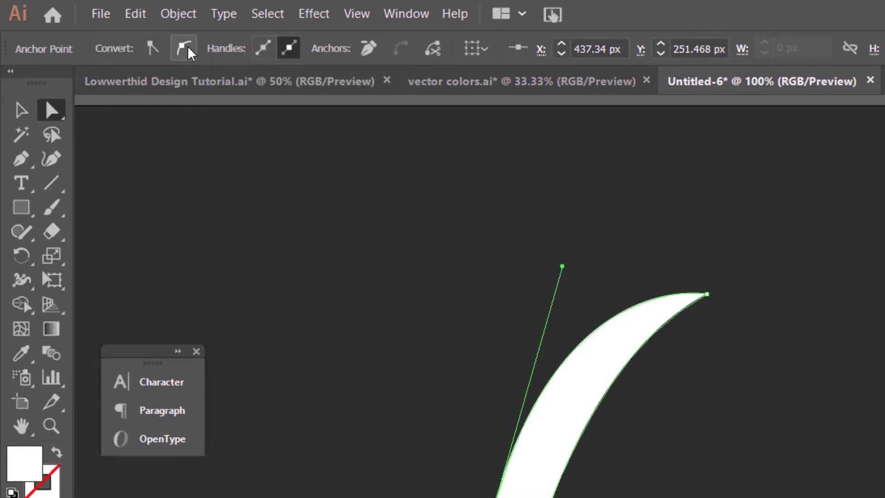
pyautogui.click(187, 46)
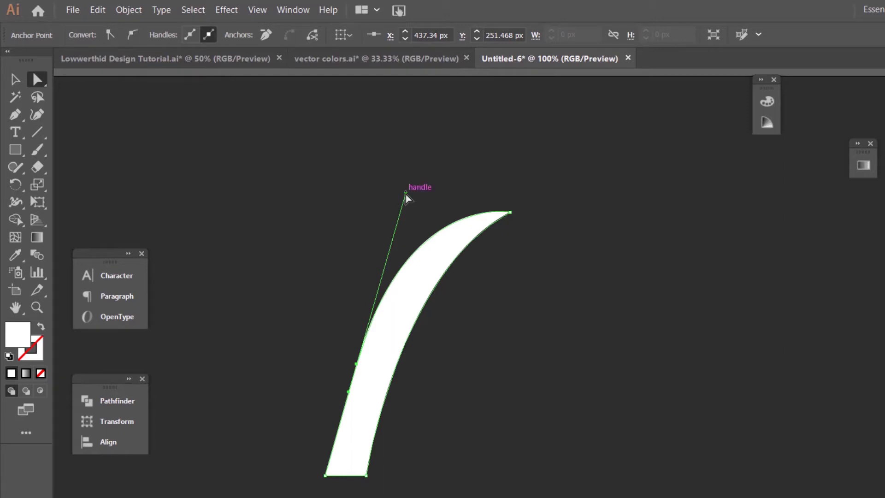
pyautogui.moveTo(405, 192); pyautogui.dragTo(429, 196)
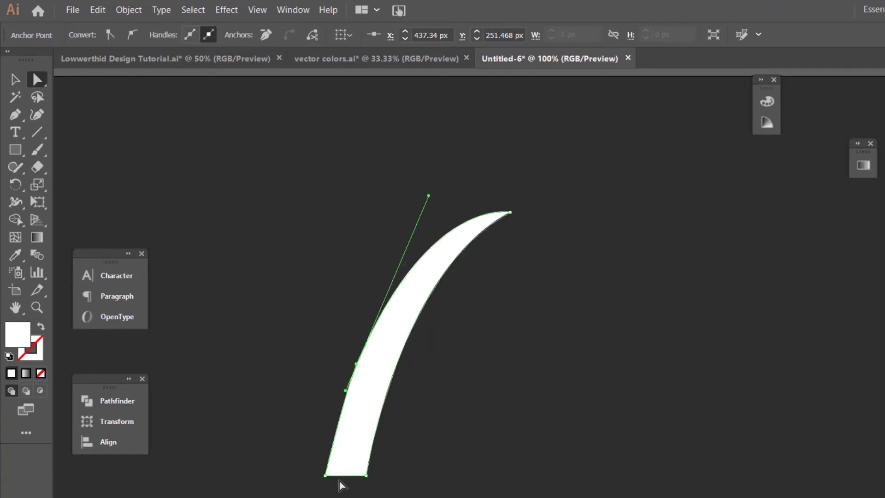
# Step: Reshape the arc's inner curve and smooth its left edge
pyautogui.click(366, 476)
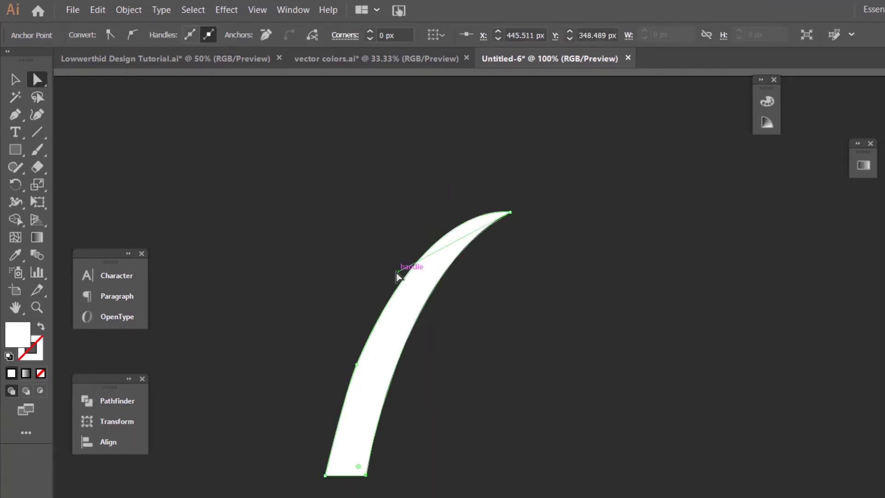
pyautogui.moveTo(396, 276); pyautogui.dragTo(399, 235)
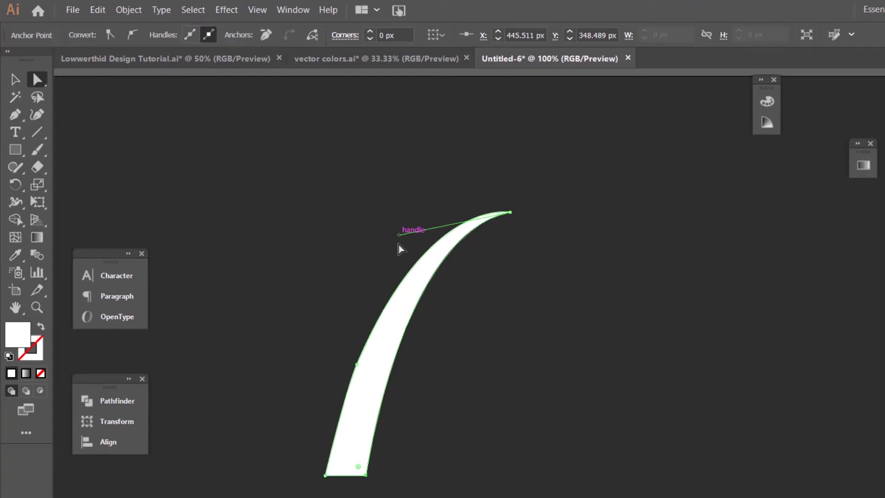
pyautogui.click(355, 364)
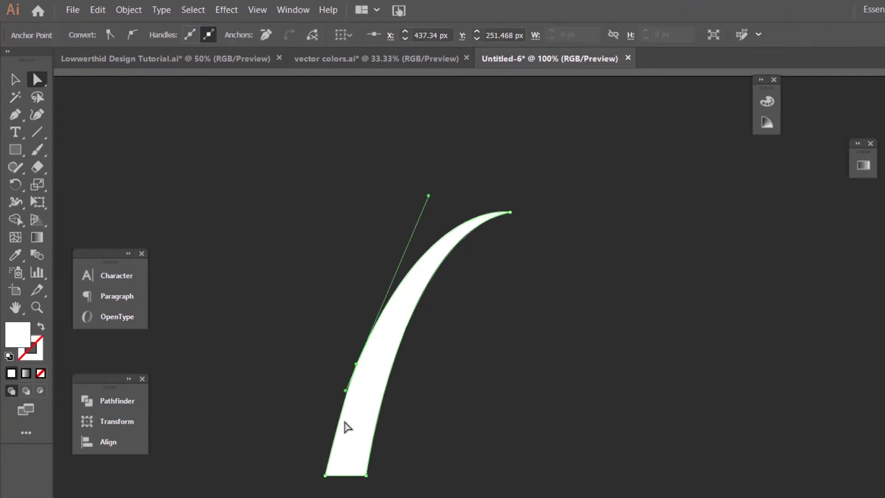
pyautogui.moveTo(346, 391)
pyautogui.mouseDown()
pyautogui.moveTo(340, 401)
pyautogui.moveTo(334, 393)
pyautogui.moveTo(339, 407)
pyautogui.mouseUp()
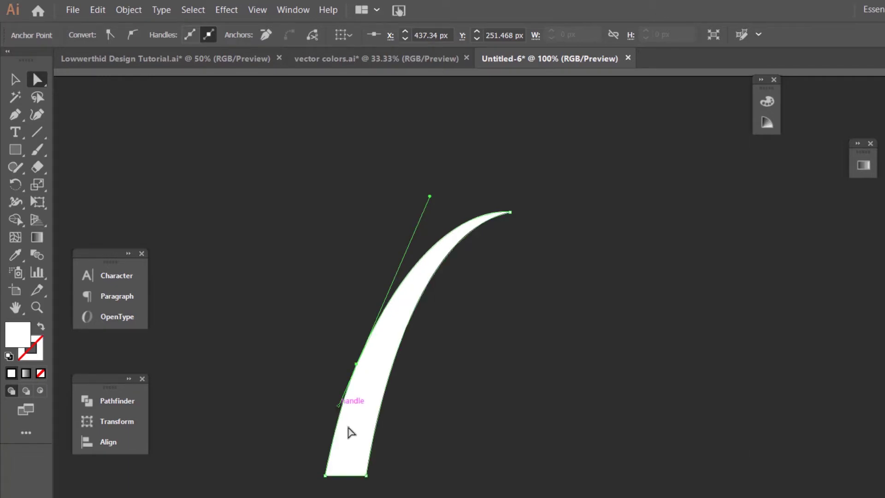
# Step: Move the arc's bottom-right corner slightly left and fine-tune its inner curve
pyautogui.click(376, 481)
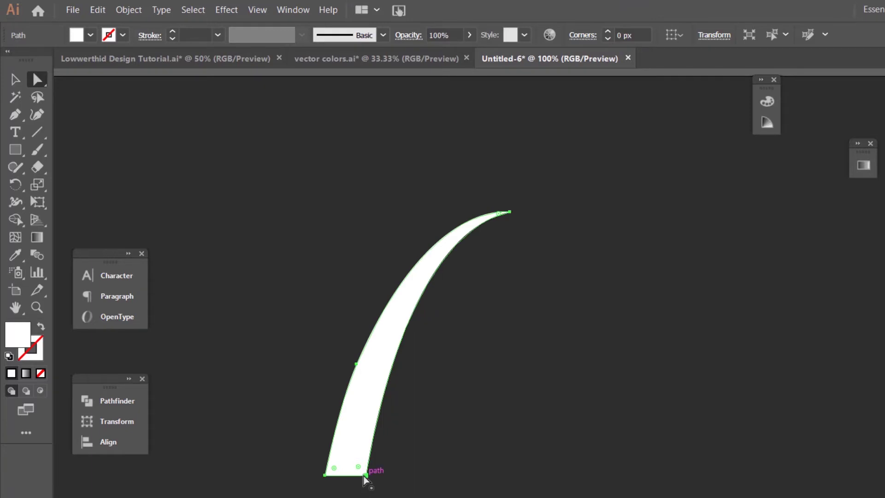
pyautogui.click(366, 475)
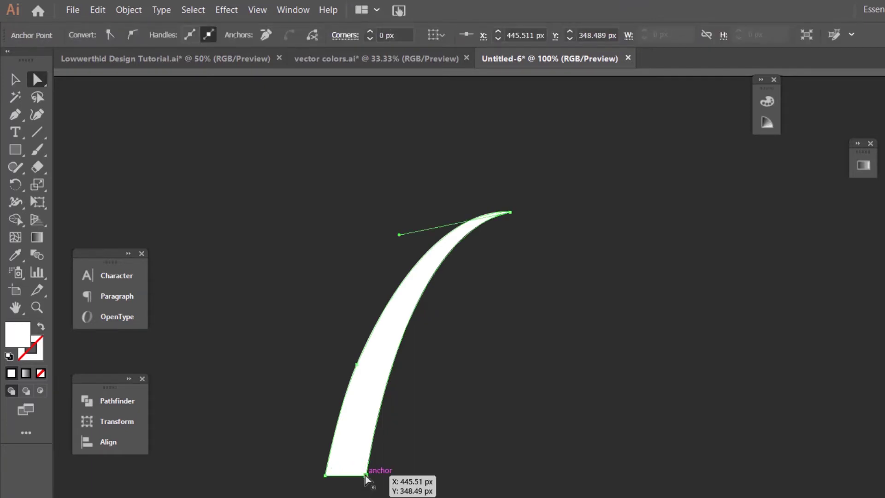
pyautogui.moveTo(366, 476); pyautogui.dragTo(354, 475)
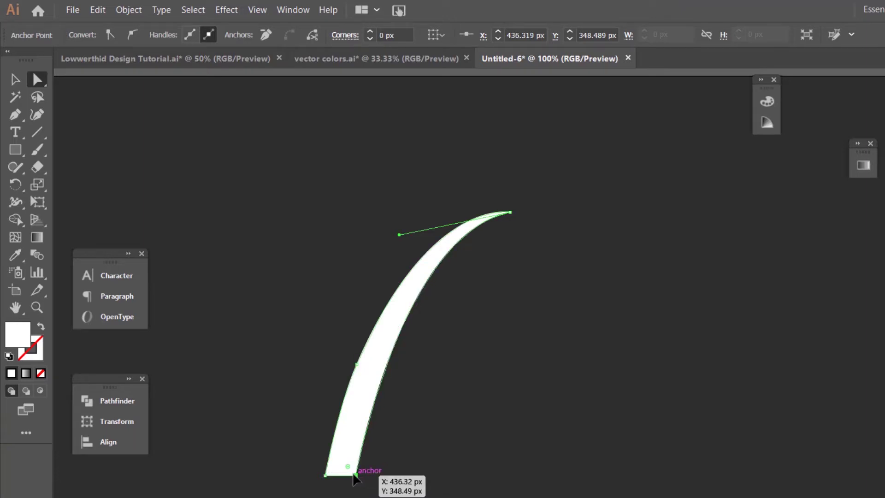
pyautogui.moveTo(400, 235); pyautogui.dragTo(418, 224)
# Step: Move the arc's bottom-left corner slightly left
pyautogui.click(415, 410)
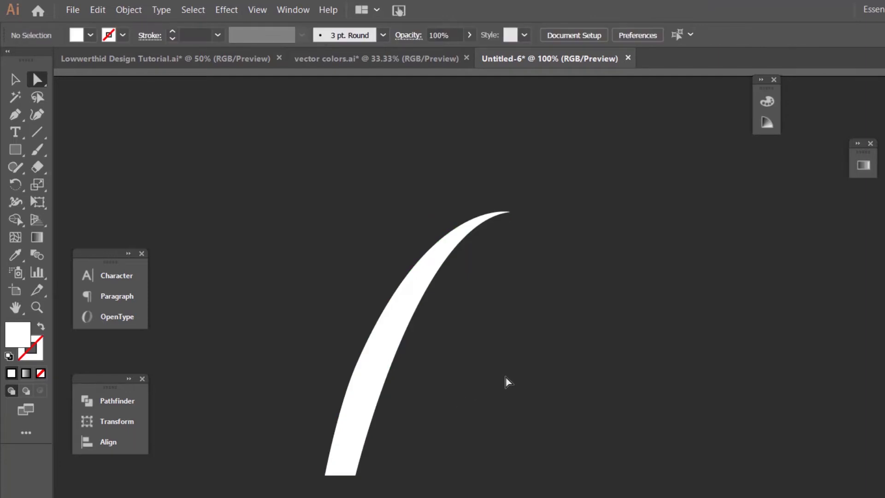
pyautogui.click(375, 362)
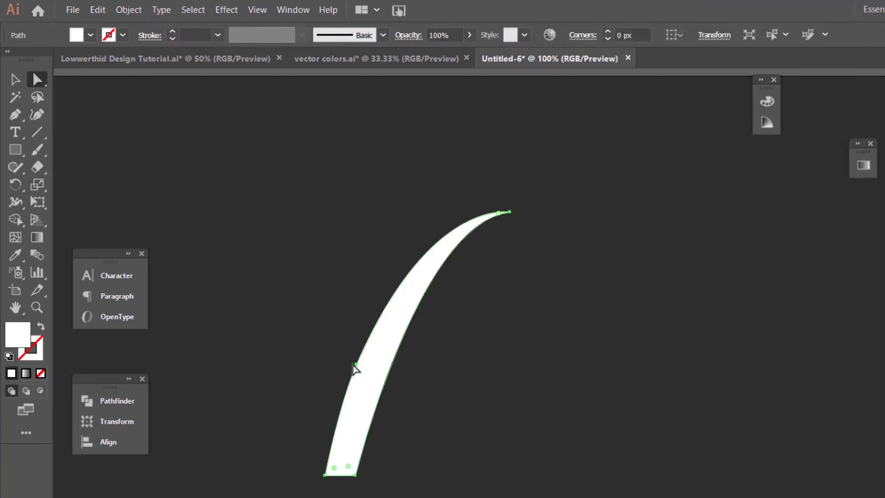
pyautogui.click(358, 369)
pyautogui.click(327, 479)
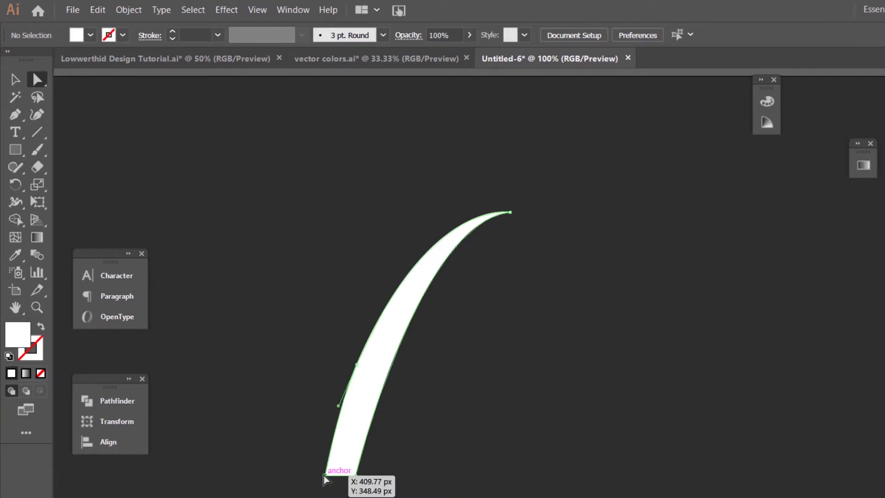
pyautogui.moveTo(324, 476); pyautogui.dragTo(318, 477)
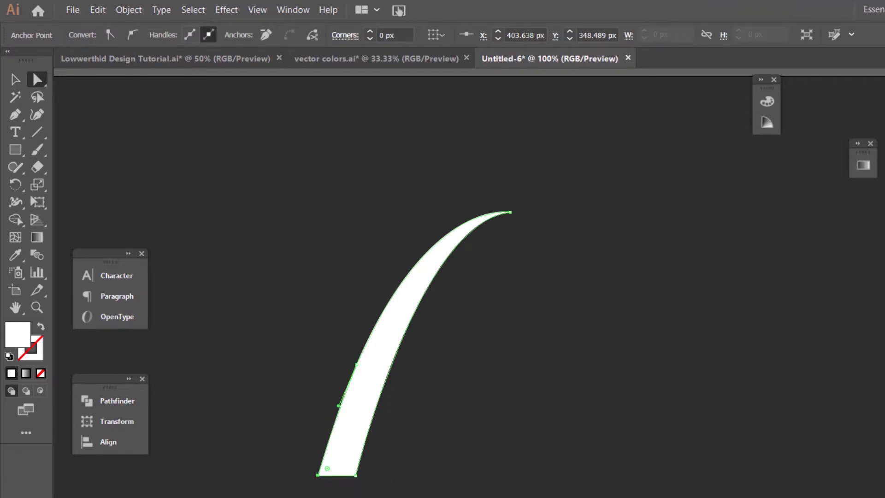
# Step: Refine the left-edge anchor's handle so the arc tapers smoothly into its base
pyautogui.click(379, 467)
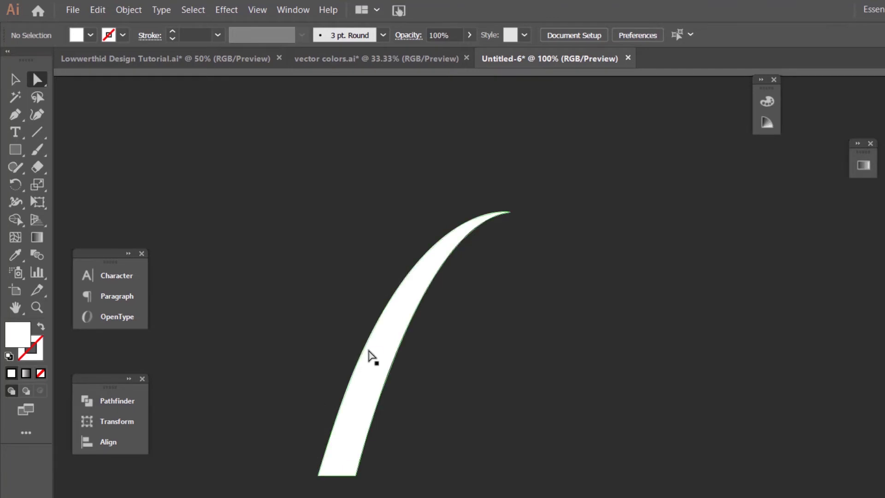
pyautogui.click(373, 357)
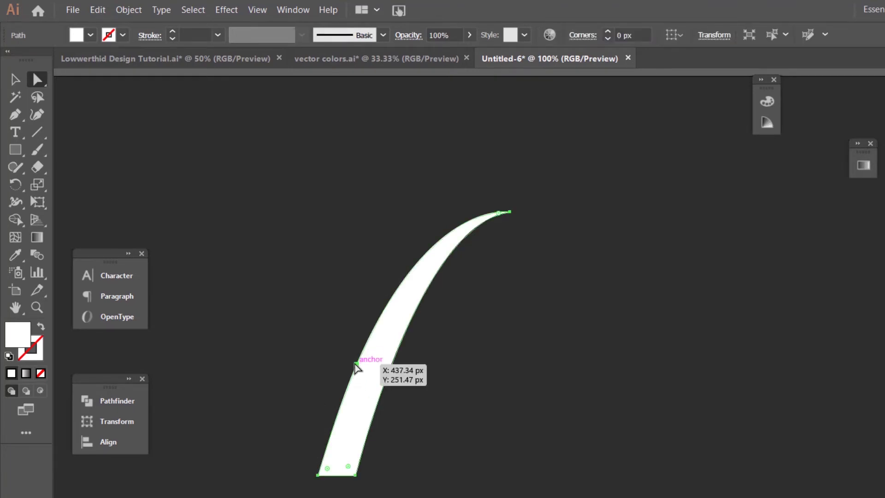
pyautogui.click(356, 363)
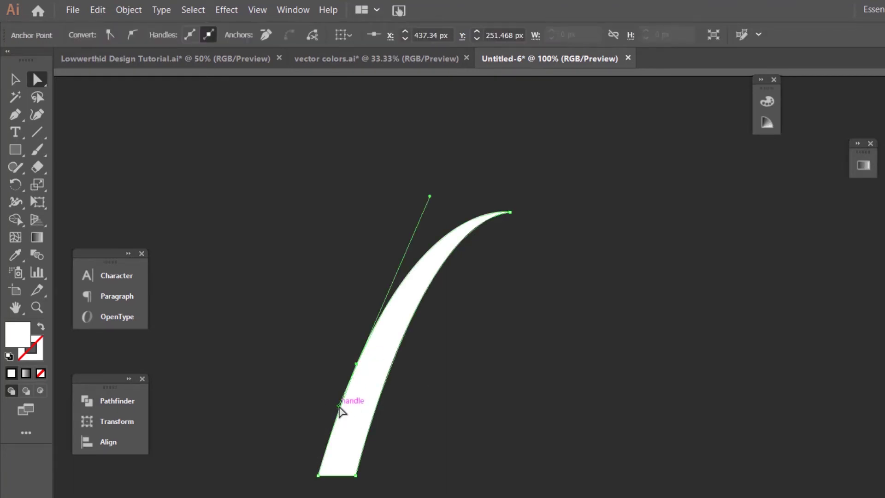
pyautogui.moveTo(339, 407)
pyautogui.mouseDown()
pyautogui.moveTo(324, 428)
pyautogui.moveTo(338, 422)
pyautogui.moveTo(346, 406)
pyautogui.moveTo(339, 399)
pyautogui.mouseUp()
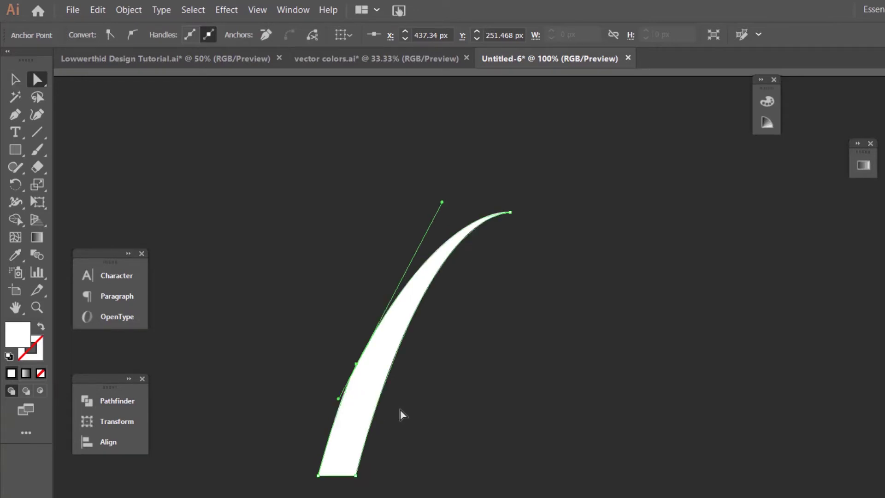
pyautogui.click(502, 373)
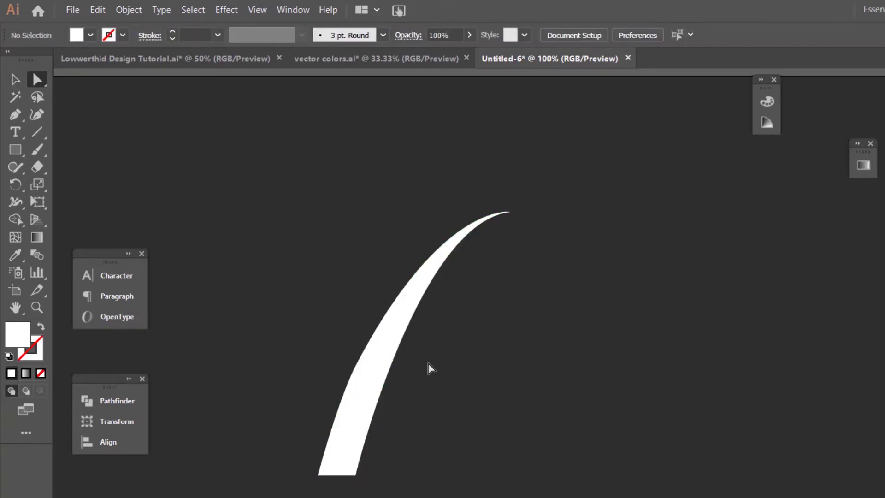
pyautogui.click(374, 427)
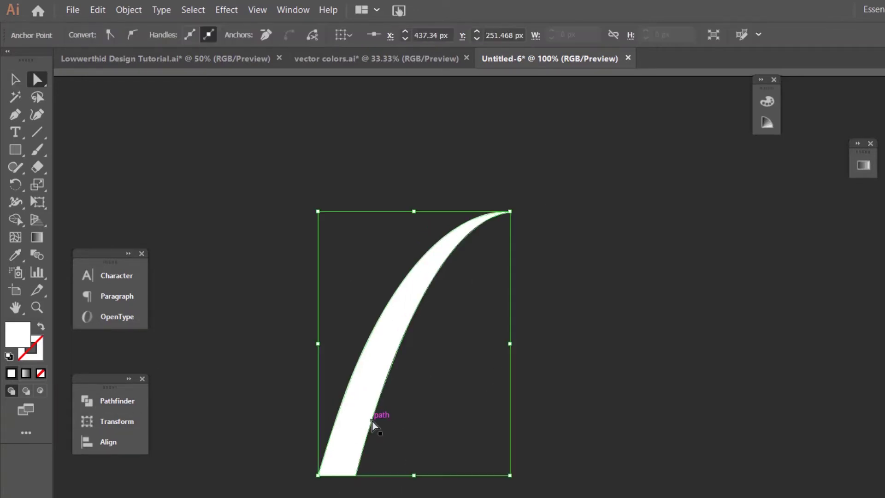
pyautogui.click(526, 376)
pyautogui.click(406, 316)
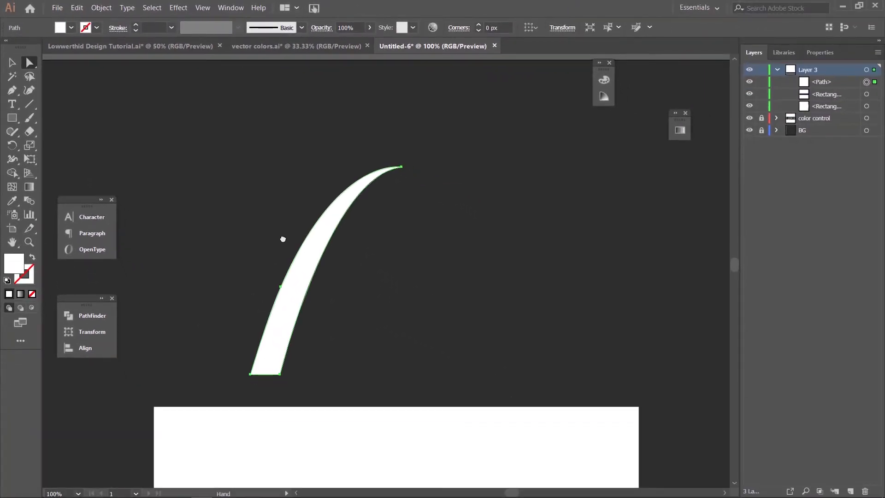
# Step: Fill the crescent arc with teal sampled from the swatch set using the Eyedropper
pyautogui.moveTo(360, 305); pyautogui.dragTo(531, 283)
pyautogui.moveTo(417, 223); pyautogui.dragTo(582, 386)
pyautogui.moveTo(263, 278); pyautogui.dragTo(632, 326)
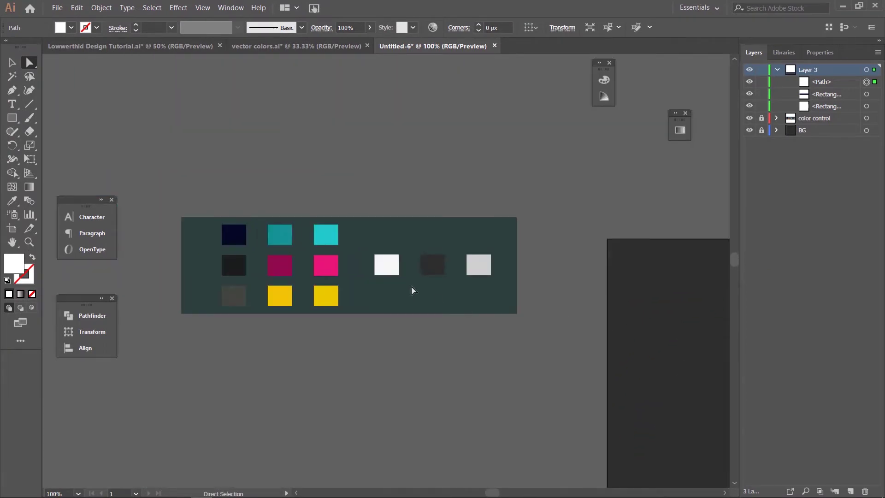
pyautogui.press('i')
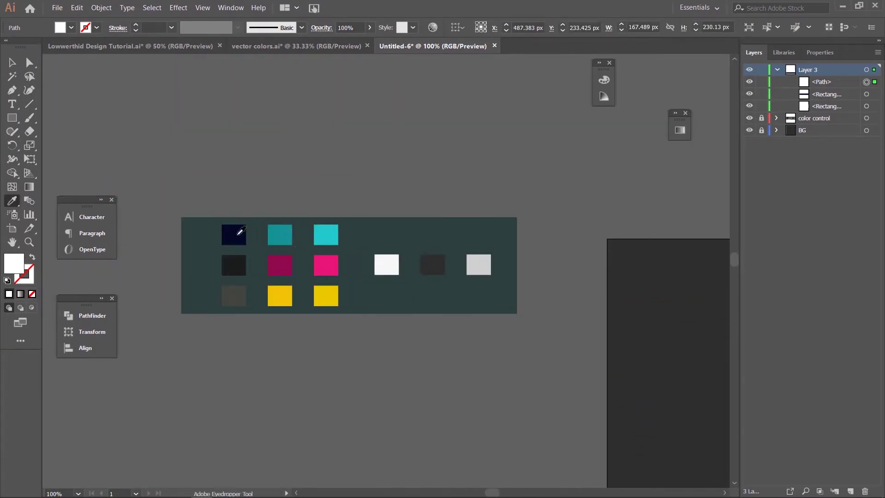
pyautogui.click(286, 232)
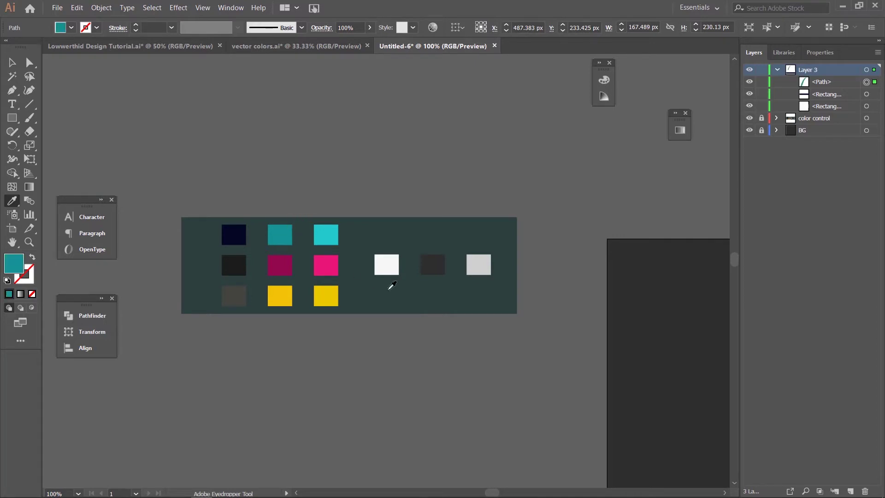
pyautogui.moveTo(544, 352); pyautogui.dragTo(67, 271)
# Step: Move the teal arc onto the white panel's left end, then view the finished GUEST banner reference
pyautogui.moveTo(326, 312); pyautogui.dragTo(116, 174)
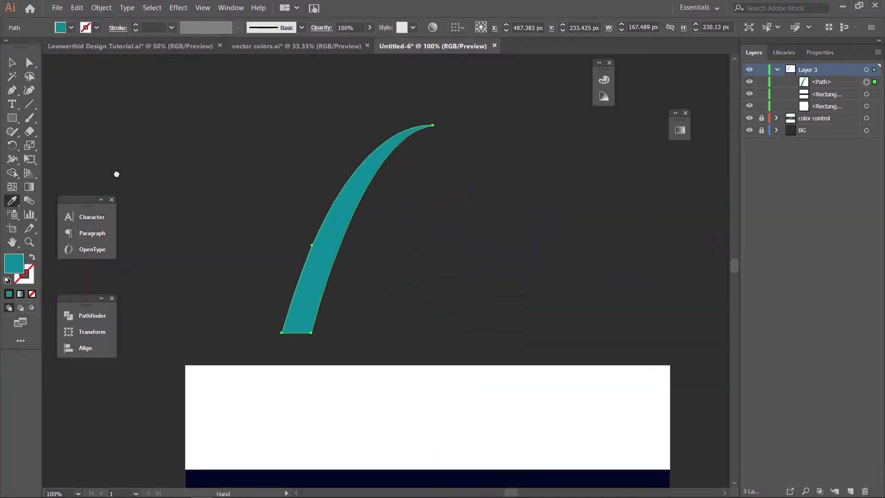
pyautogui.hotkey('ctrl', '-')
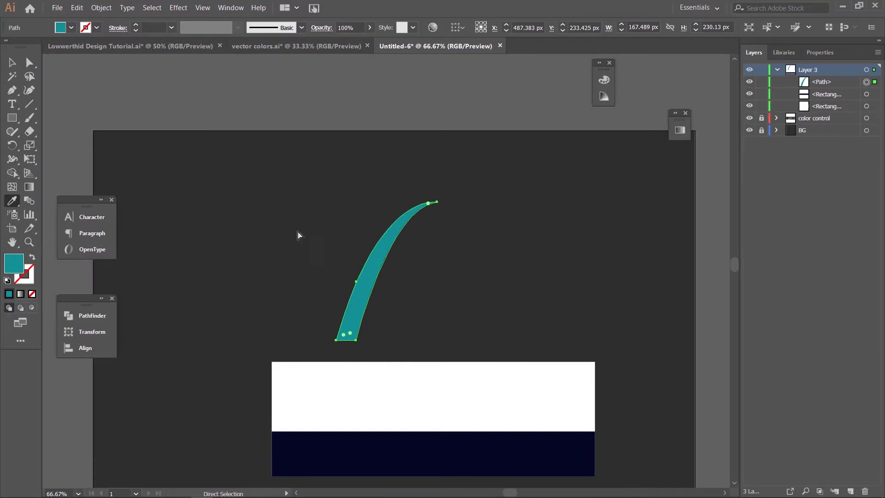
pyautogui.click(12, 62)
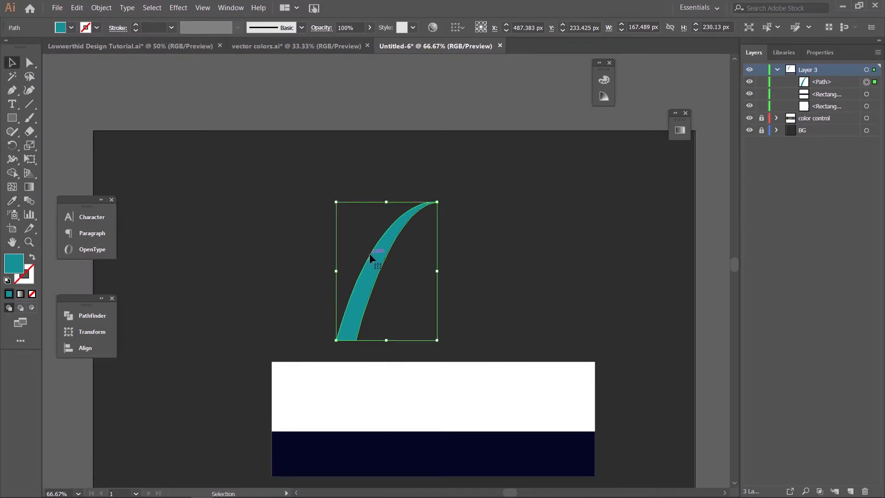
pyautogui.press('space')
pyautogui.moveTo(377, 275); pyautogui.dragTo(295, 323)
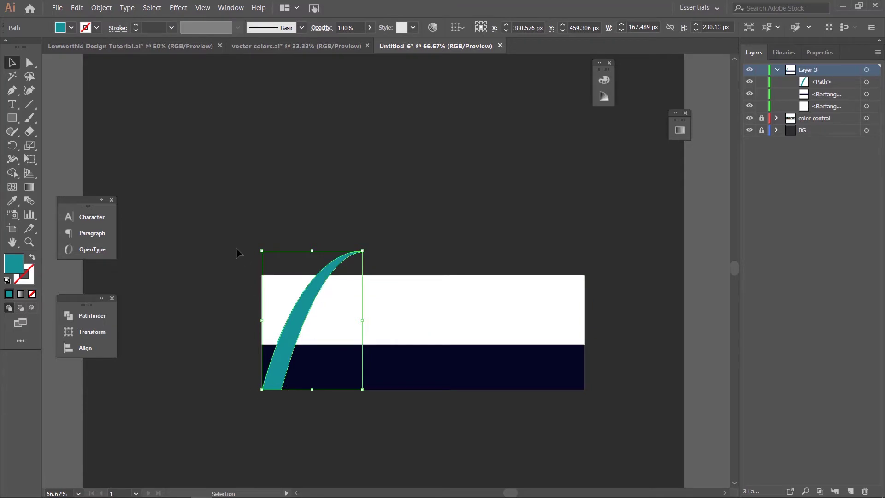
pyautogui.click(130, 46)
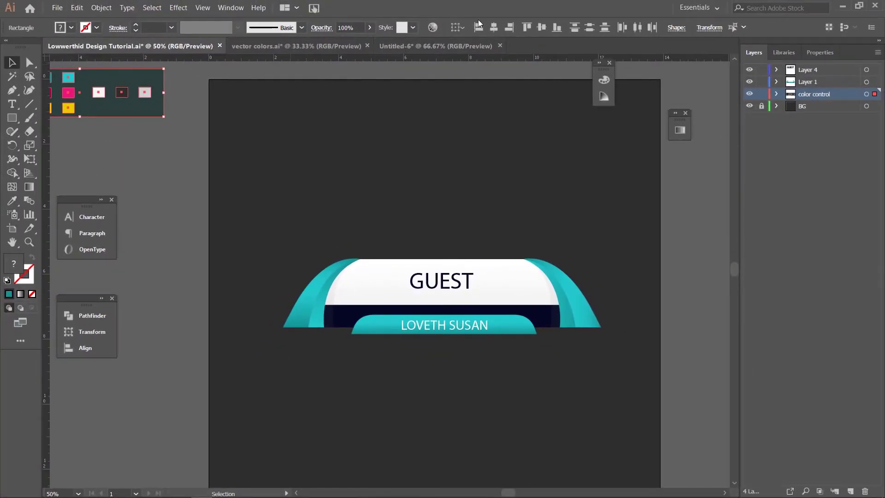
# Step: In Untitled-6 at 150%, drag the arc's bottom-right anchor right to widen its base
pyautogui.click(396, 46)
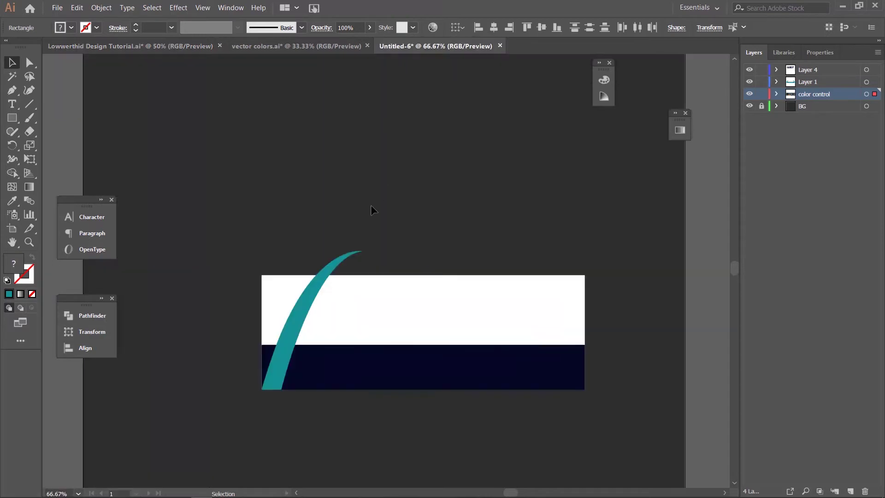
pyautogui.hotkey('ctrl', '+')
pyautogui.hotkey('ctrl', '+')
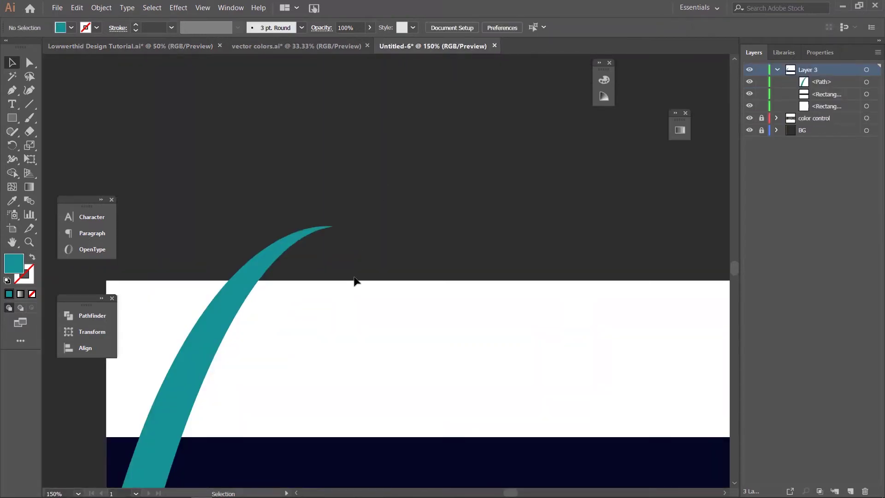
pyautogui.moveTo(346, 310); pyautogui.dragTo(381, 136)
pyautogui.moveTo(350, 297); pyautogui.dragTo(381, 287)
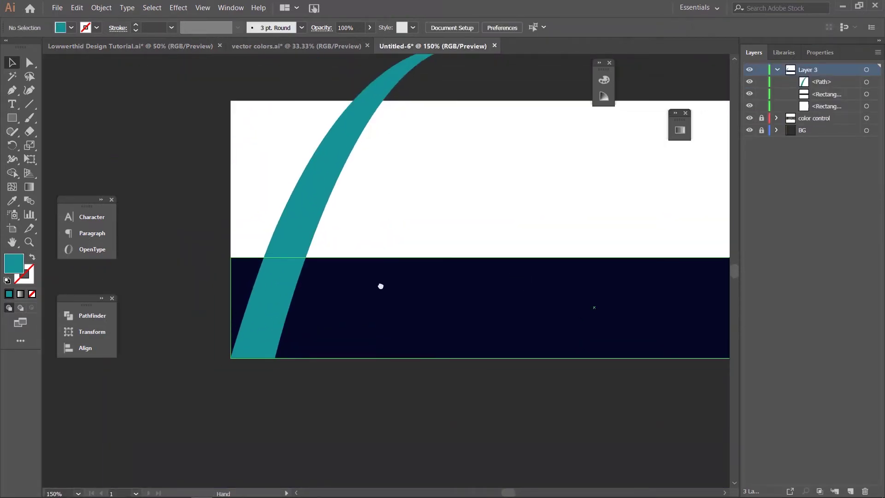
pyautogui.press('a')
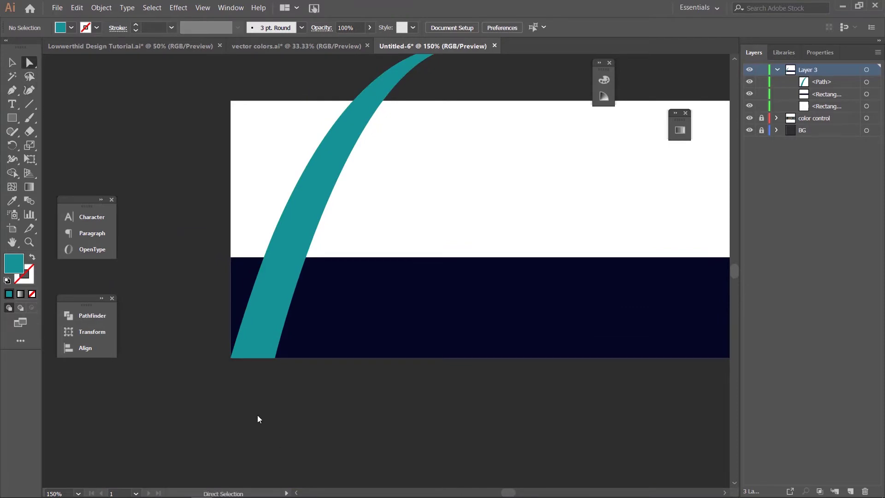
pyautogui.click(275, 358)
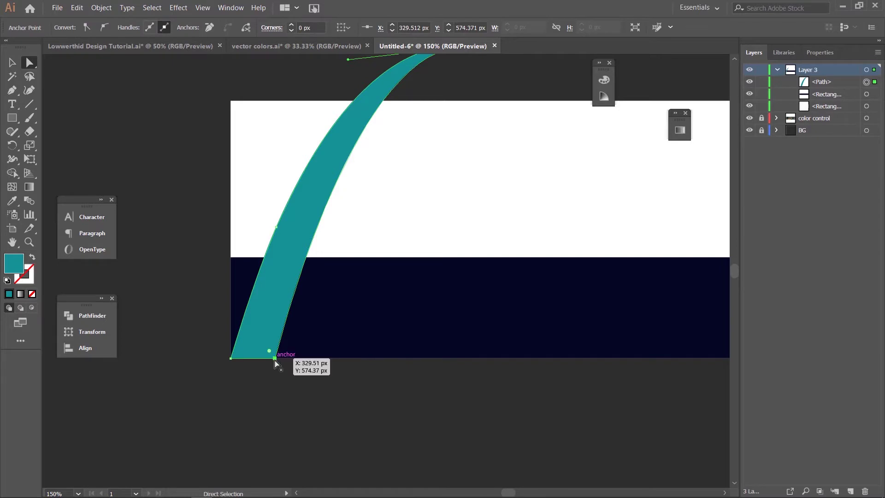
pyautogui.moveTo(275, 358); pyautogui.dragTo(316, 359)
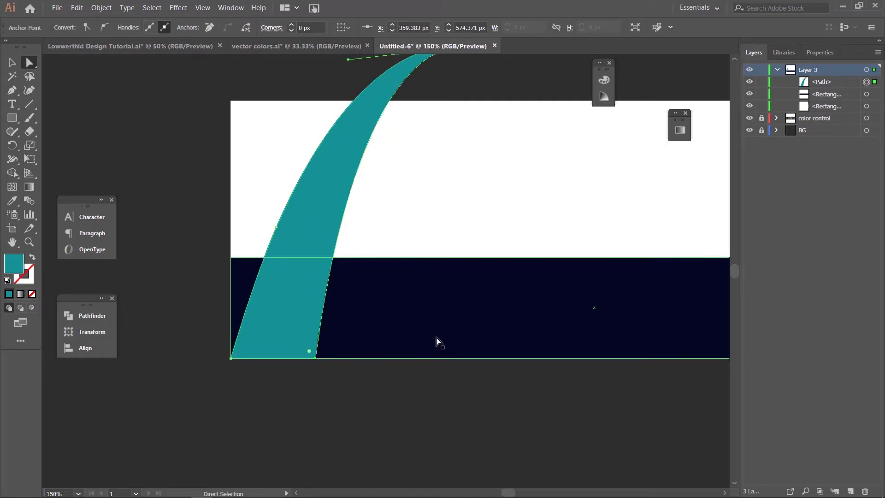
# Step: Pull the arc's tip down onto the white panel's top edge and smooth its curve handles
pyautogui.moveTo(463, 200); pyautogui.dragTo(458, 237)
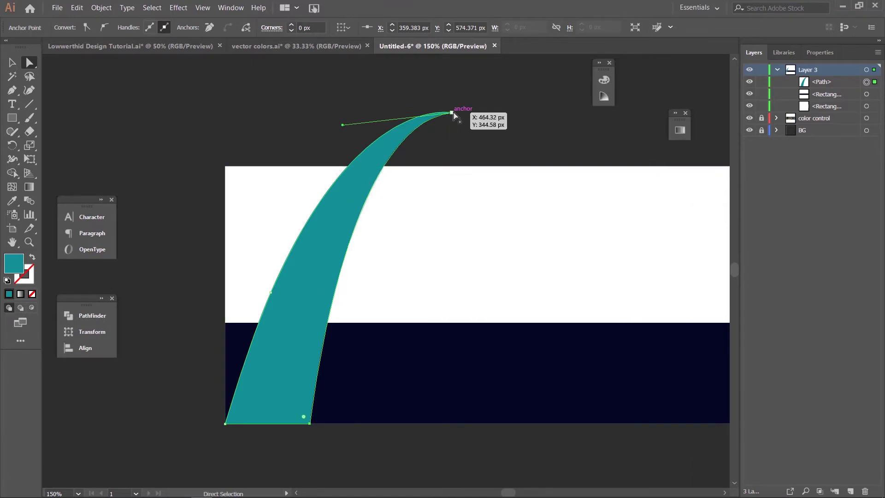
pyautogui.moveTo(452, 112); pyautogui.dragTo(405, 169)
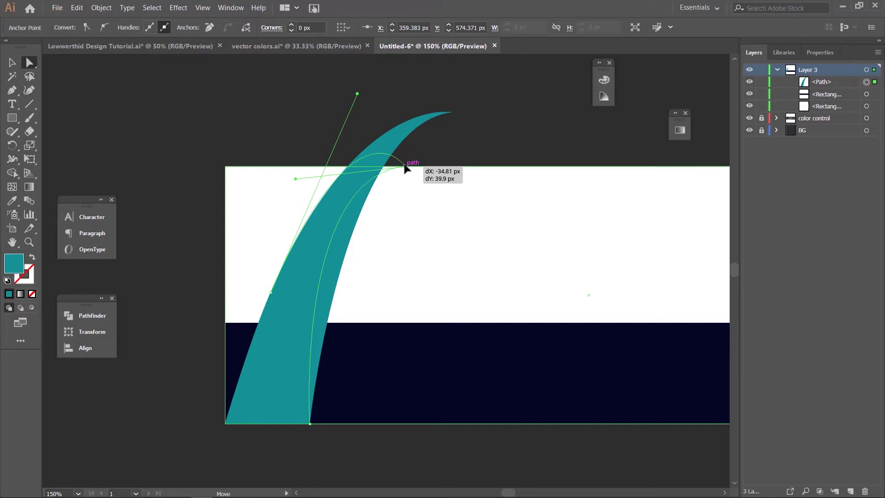
pyautogui.moveTo(405, 170); pyautogui.dragTo(404, 169)
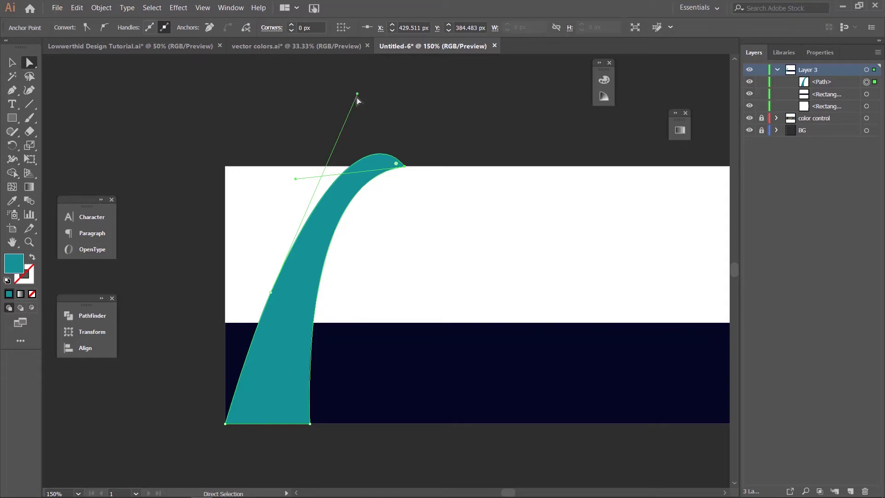
pyautogui.moveTo(357, 94); pyautogui.dragTo(336, 153)
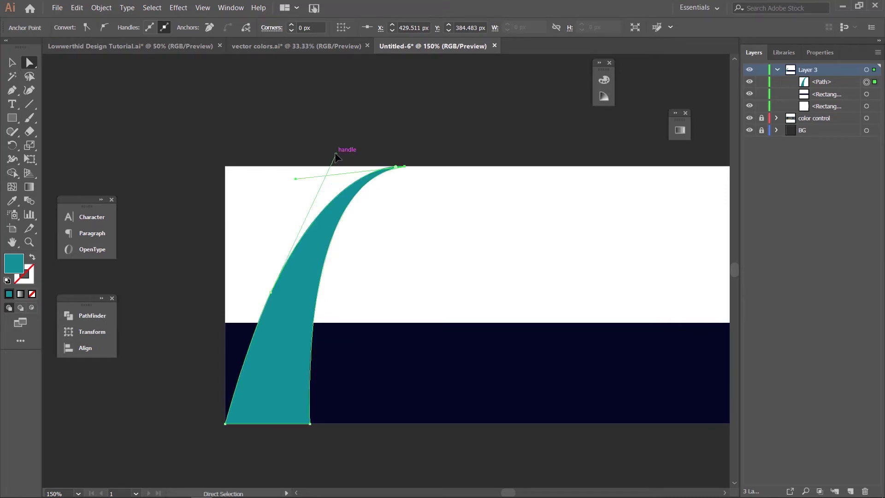
pyautogui.click(303, 294)
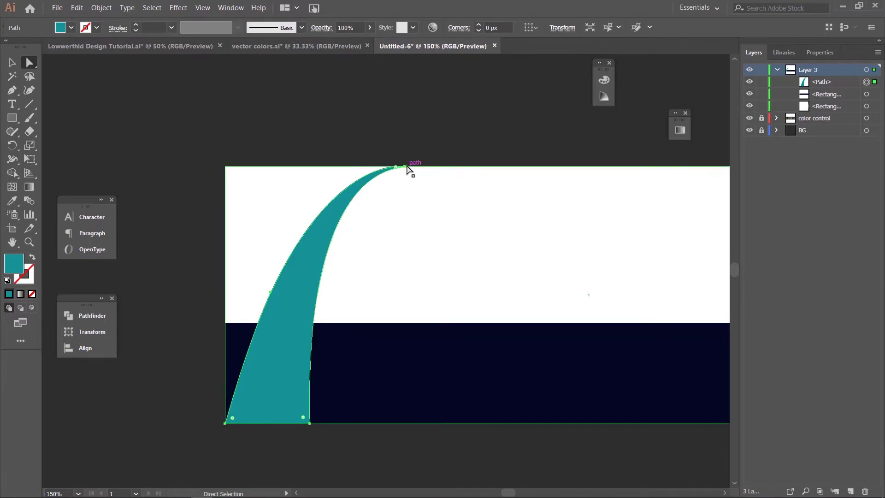
pyautogui.click(407, 170)
pyautogui.click(342, 219)
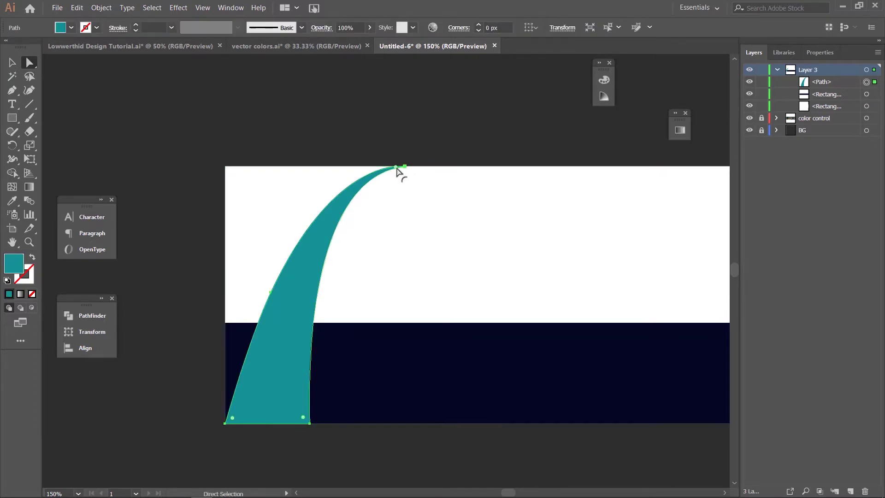
pyautogui.moveTo(398, 169); pyautogui.dragTo(307, 203)
pyautogui.moveTo(307, 206); pyautogui.dragTo(308, 205)
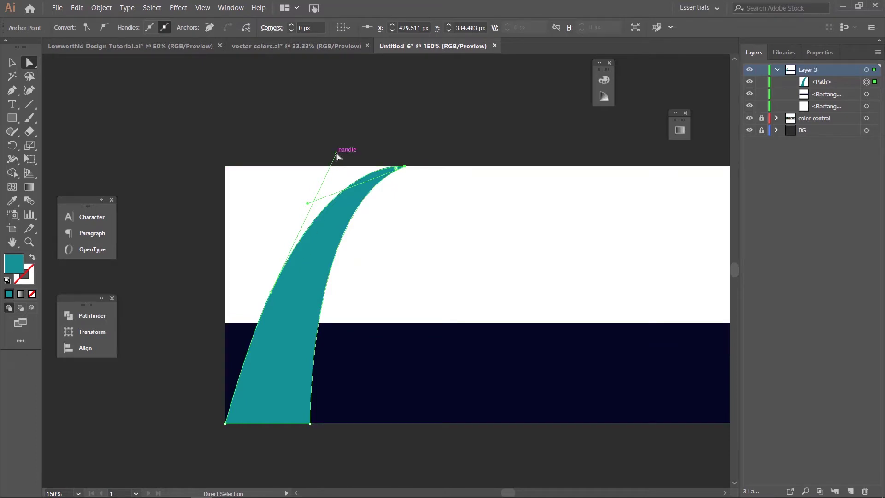
pyautogui.moveTo(336, 154); pyautogui.dragTo(341, 158)
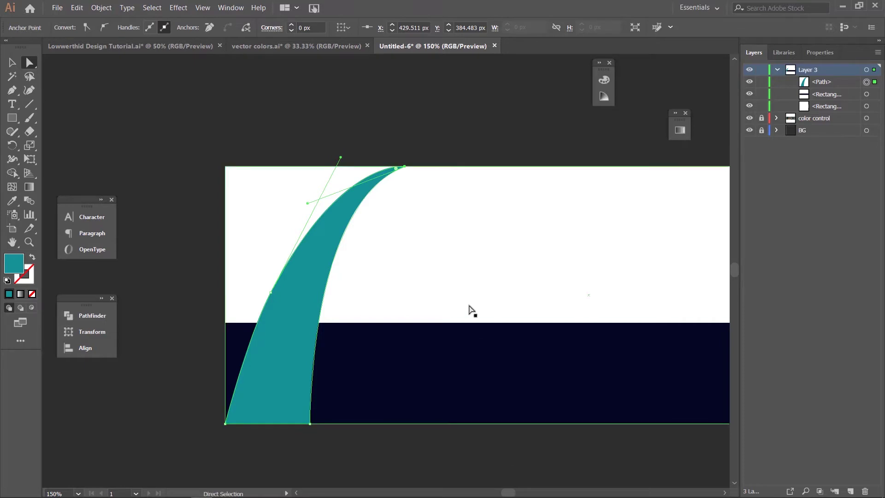
pyautogui.click(549, 240)
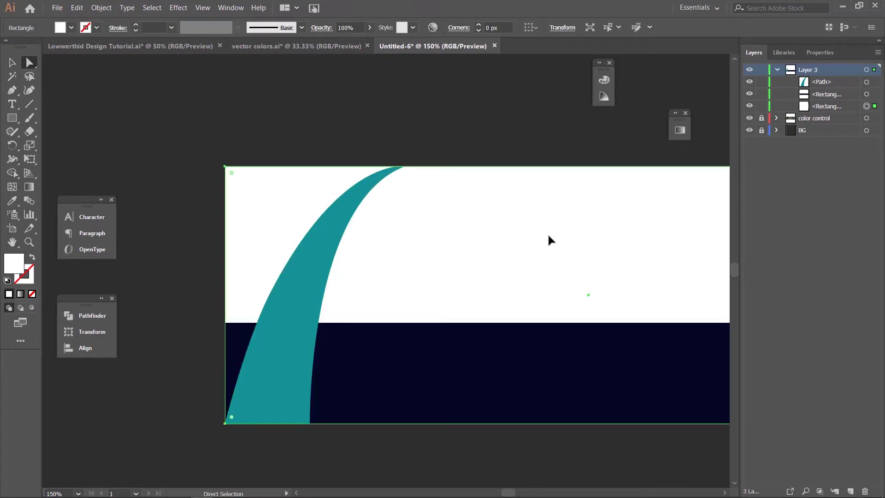
# Step: Slide the white panel's top-left anchor right to the teal arc's tip, slanting its left edge
pyautogui.click(225, 167)
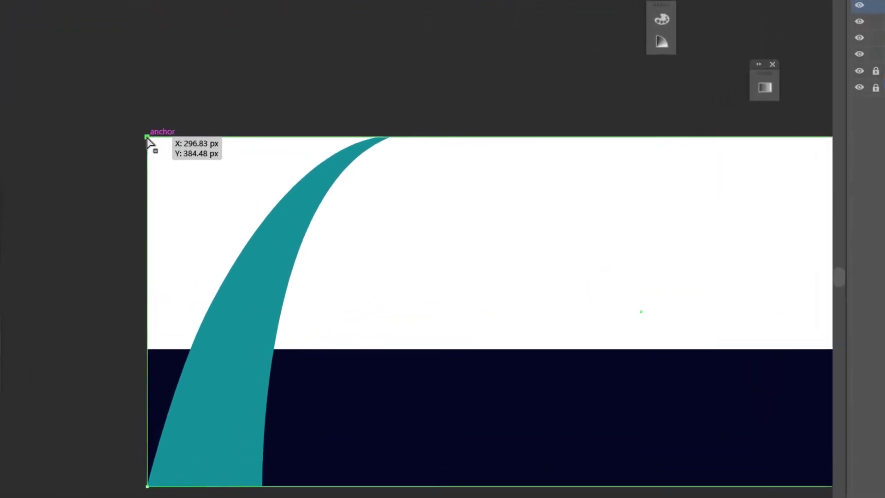
pyautogui.moveTo(225, 167); pyautogui.dragTo(349, 170)
pyautogui.moveTo(303, 132); pyautogui.dragTo(380, 125)
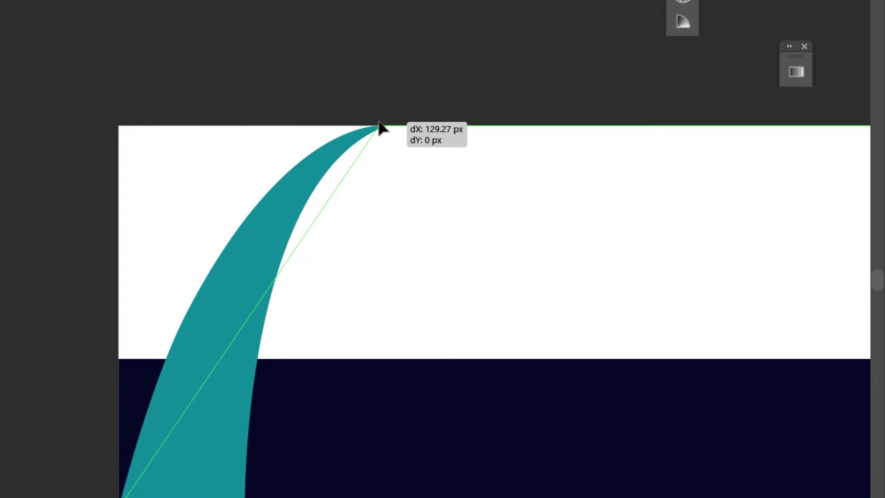
pyautogui.moveTo(380, 126); pyautogui.dragTo(379, 126)
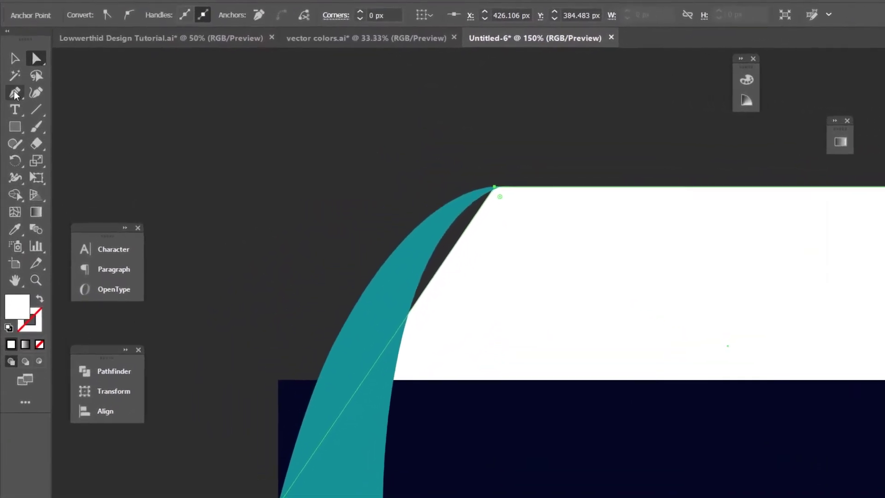
# Step: Add an anchor point on the white panel's slanted left edge with the Add Anchor Point Tool
pyautogui.click(16, 93)
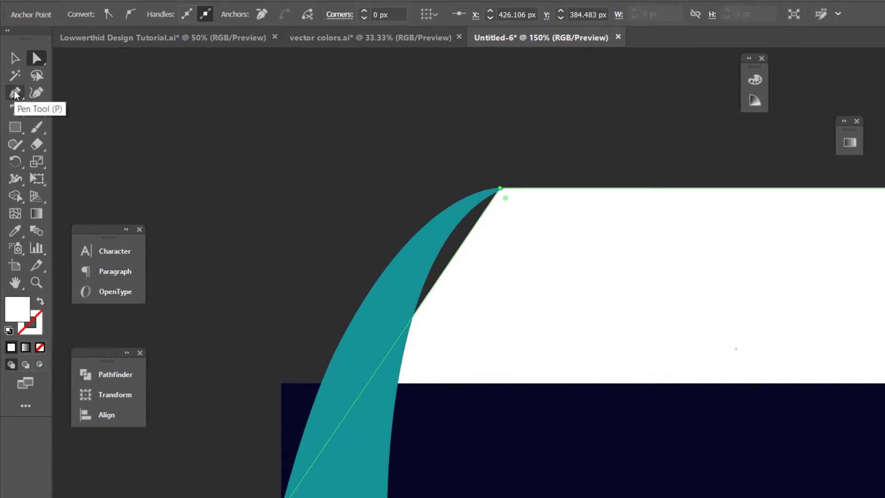
pyautogui.click(14, 92)
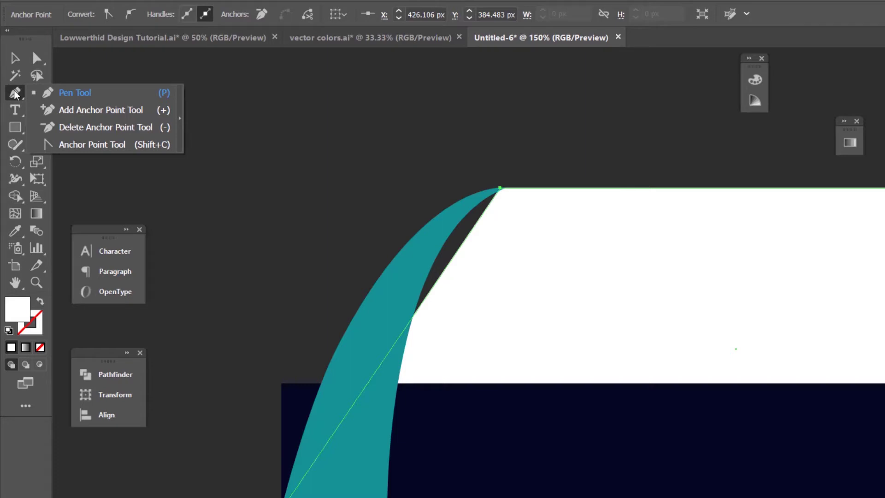
pyautogui.click(90, 112)
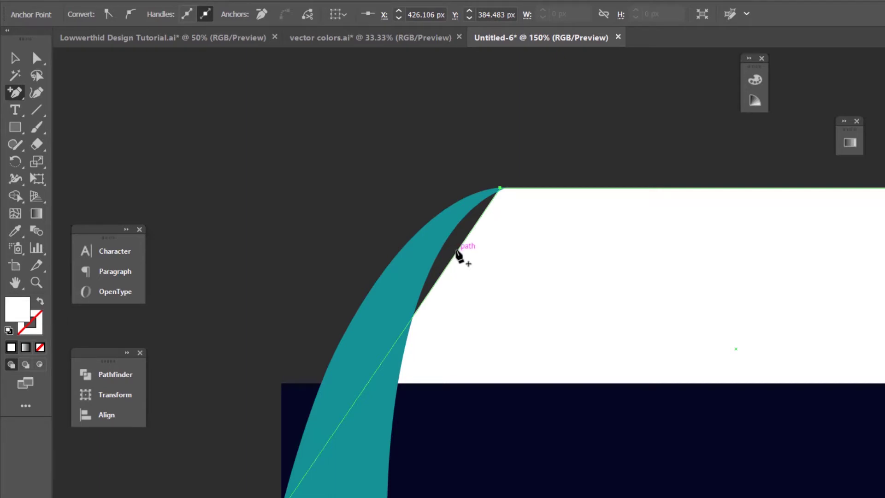
pyautogui.click(457, 250)
pyautogui.click(37, 57)
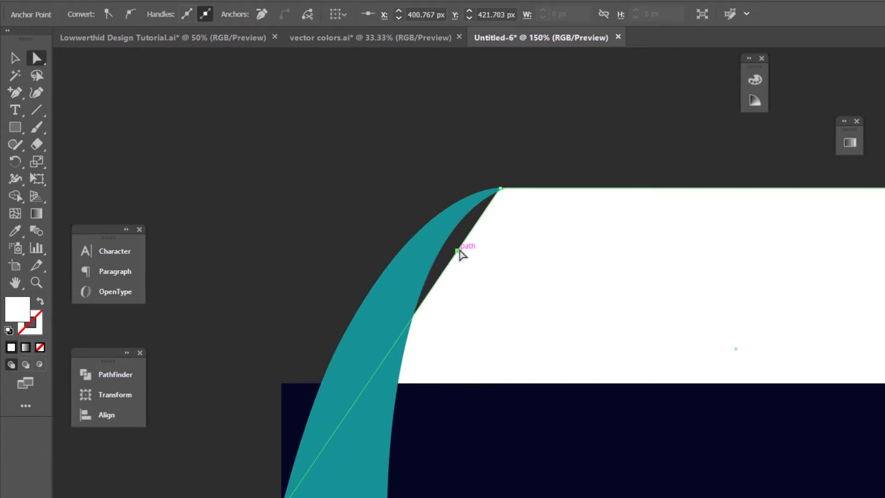
# Step: Drag the new anchor up-left so the panel's edge curves along the teal arc
pyautogui.moveTo(460, 254); pyautogui.dragTo(449, 249)
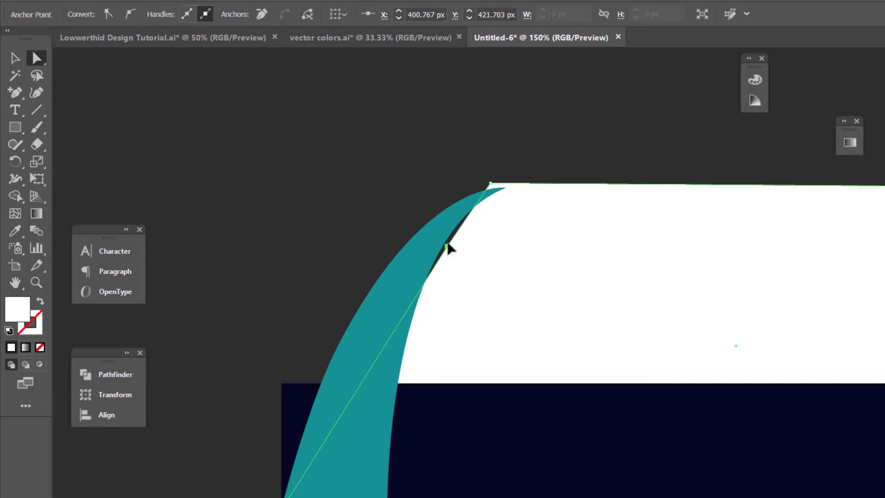
pyautogui.click(449, 249)
pyautogui.hotkey('ctrl', 'z')
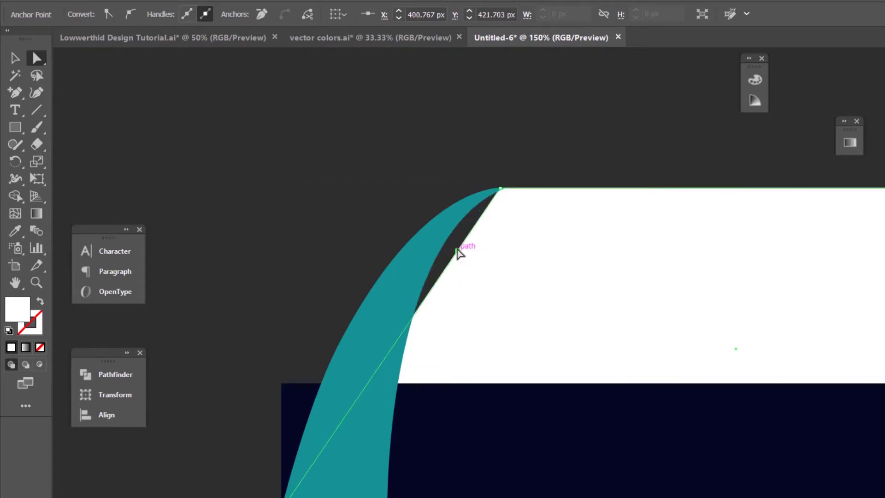
pyautogui.click(458, 251)
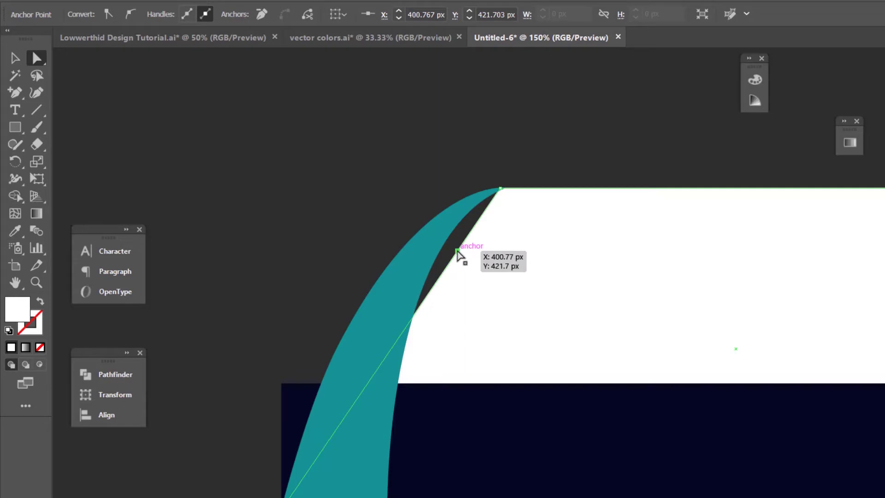
pyautogui.moveTo(457, 251); pyautogui.dragTo(435, 234)
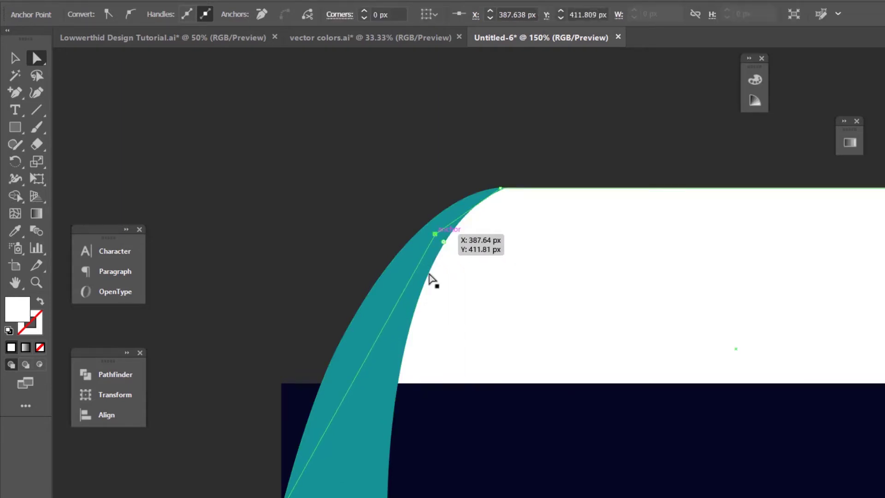
pyautogui.click(295, 402)
# Step: Slide the navy strip's top-left corner right to X 325.681 px, then zoom out to 50%
pyautogui.click(281, 383)
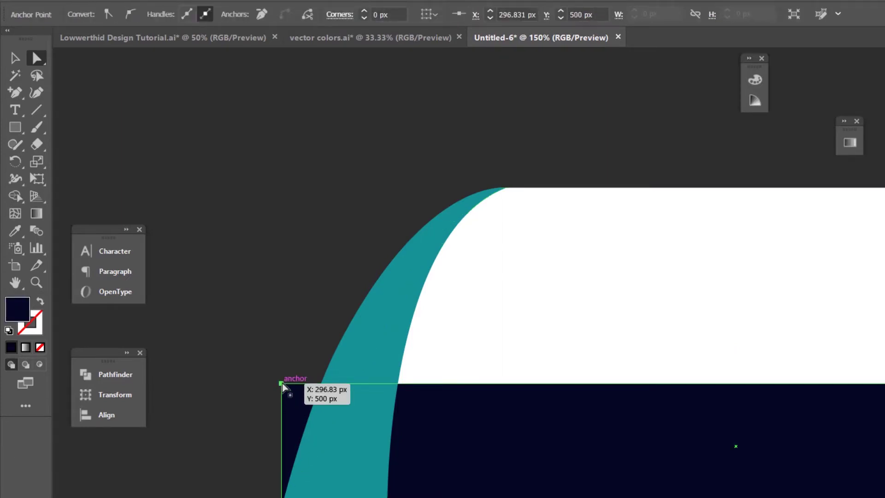
pyautogui.moveTo(282, 383); pyautogui.dragTo(330, 383)
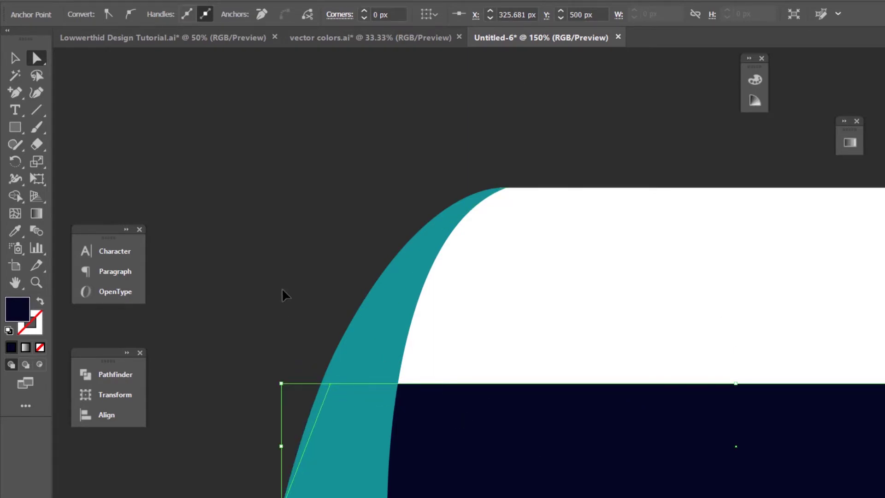
pyautogui.hotkey('ctrl', '-')
pyautogui.hotkey('ctrl', '-')
pyautogui.hotkey('ctrl', '-')
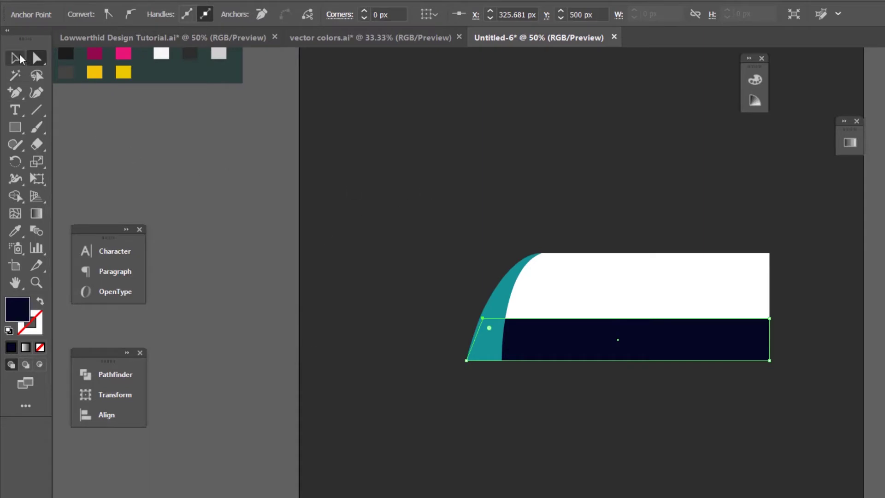
pyautogui.click(20, 57)
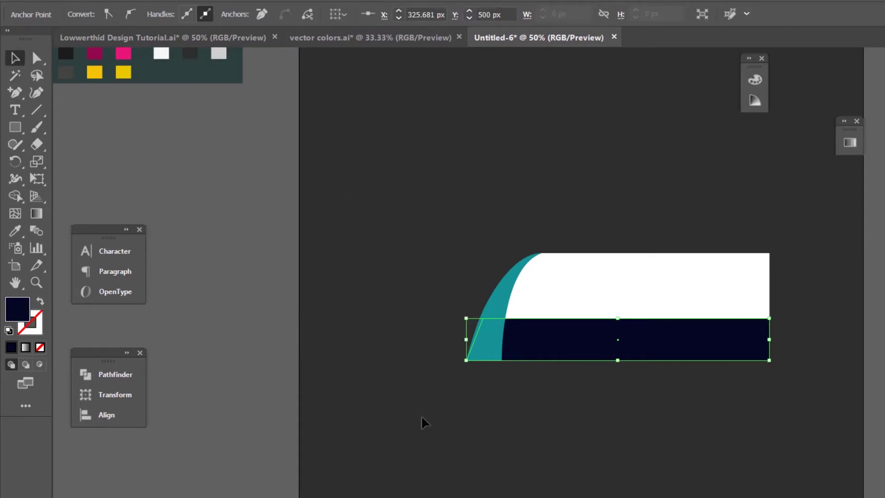
pyautogui.click(422, 396)
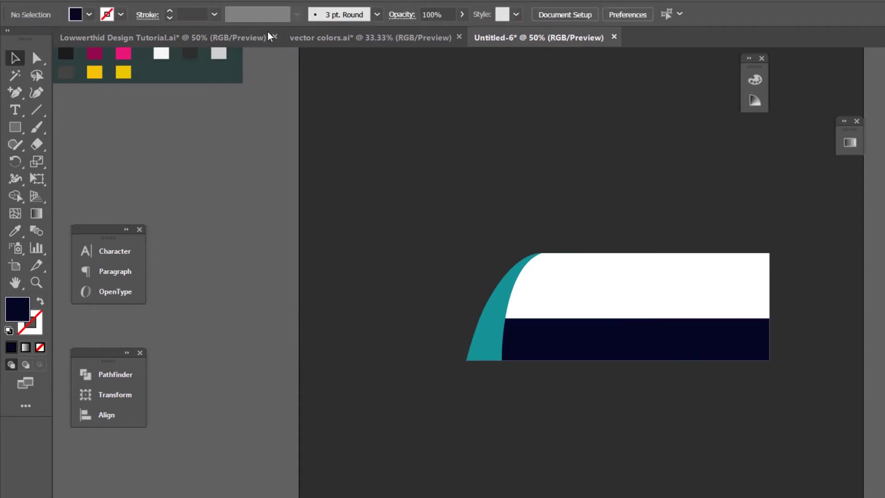
# Step: After checking the reference, copy the teal arc, Paste in Place, and nudge the copy right
pyautogui.click(195, 36)
pyautogui.click(479, 405)
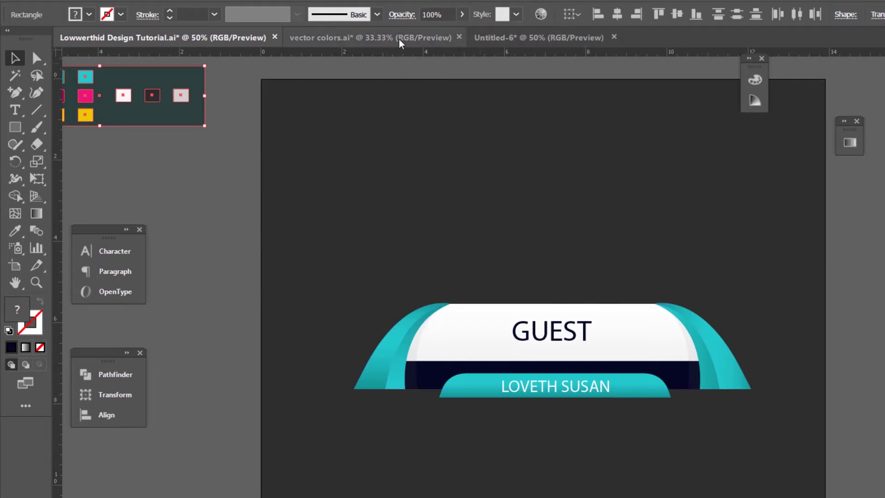
pyautogui.click(496, 38)
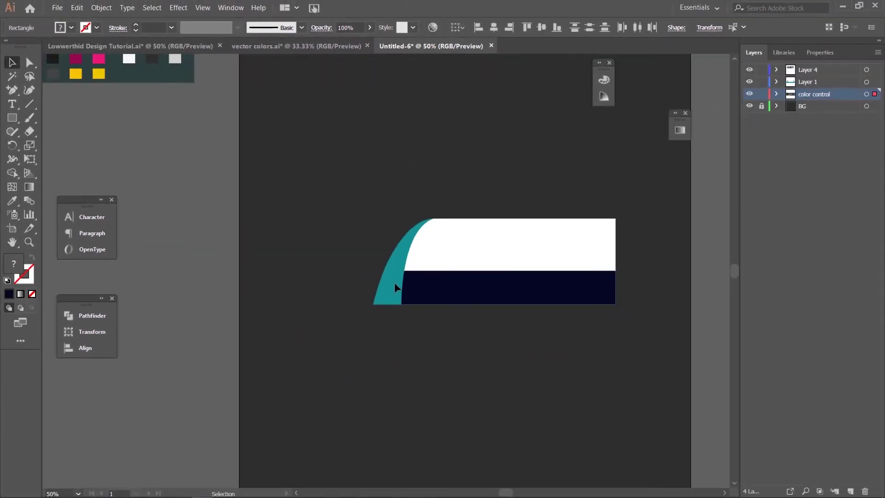
pyautogui.click(395, 287)
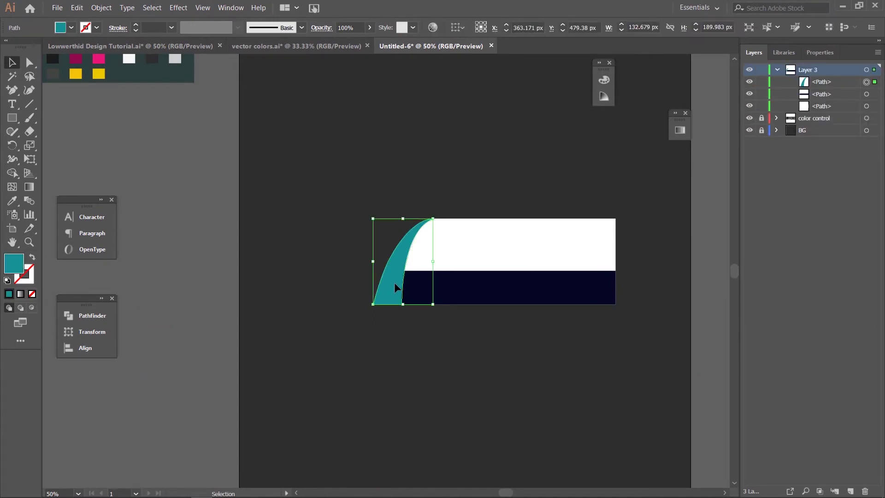
pyautogui.click(81, 9)
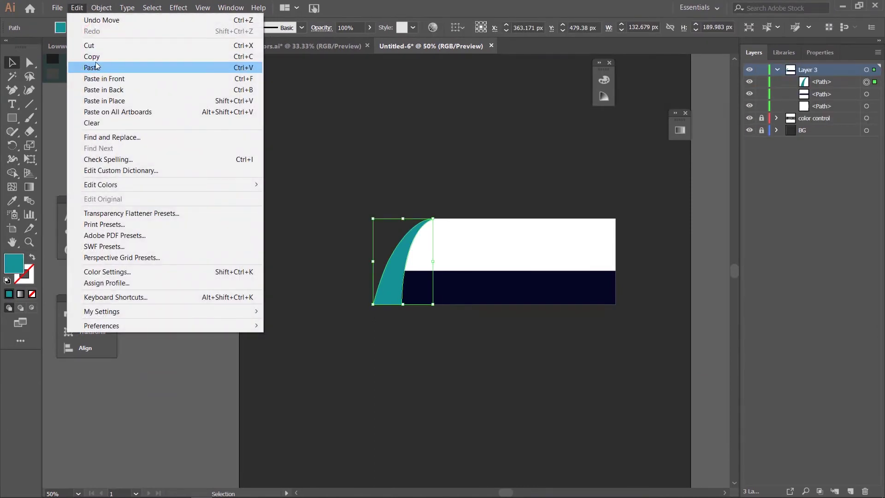
pyautogui.click(92, 60)
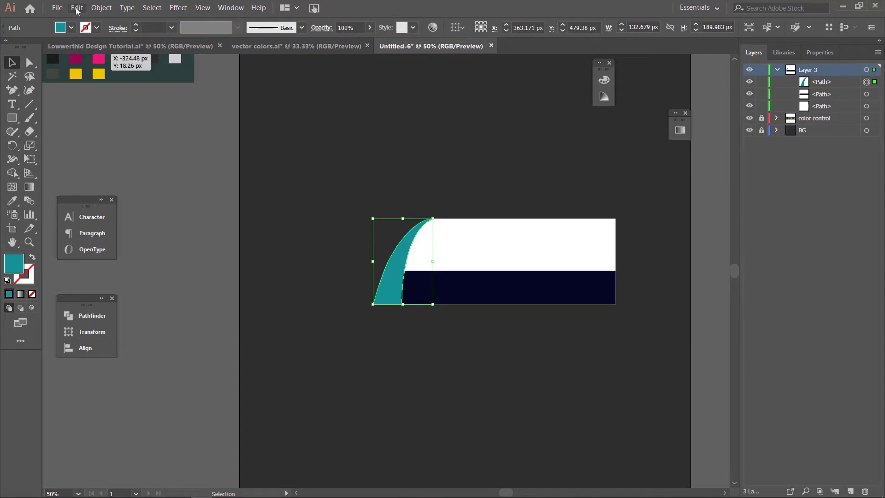
pyautogui.click(77, 8)
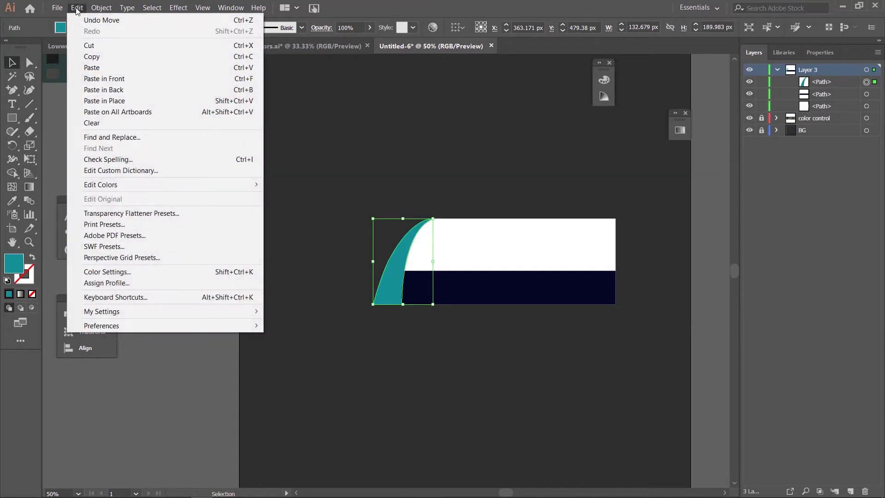
pyautogui.click(117, 105)
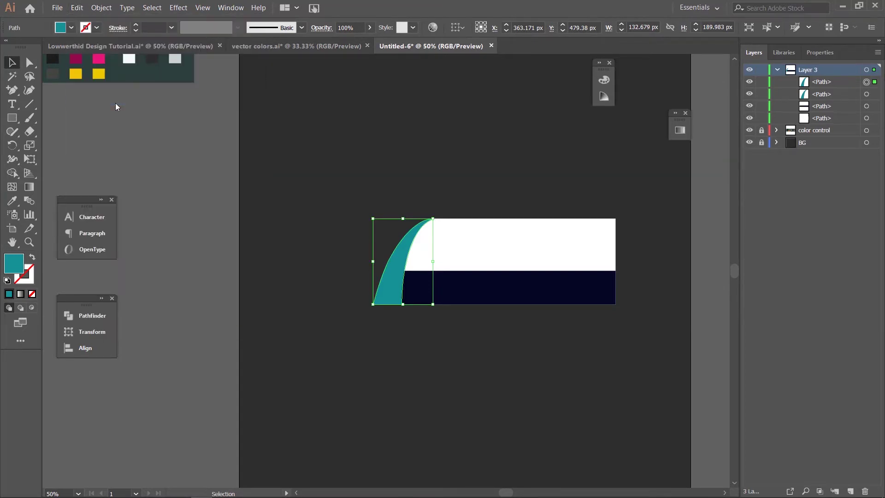
pyautogui.hotkey('shift', 'Right')
pyautogui.hotkey('shift', 'Right')
pyautogui.hotkey('shift', 'Right')
pyautogui.hotkey('shift', 'Right')
pyautogui.hotkey('shift', 'Right')
pyautogui.hotkey('shift', 'Right')
pyautogui.hotkey('shift', 'Right')
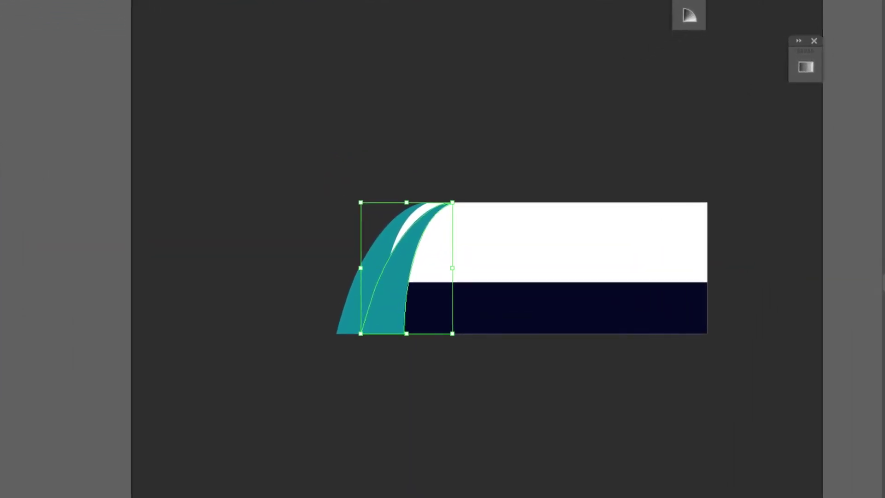
pyautogui.press('Right')
pyautogui.press('Right')
pyautogui.press('Right')
pyautogui.press('Right')
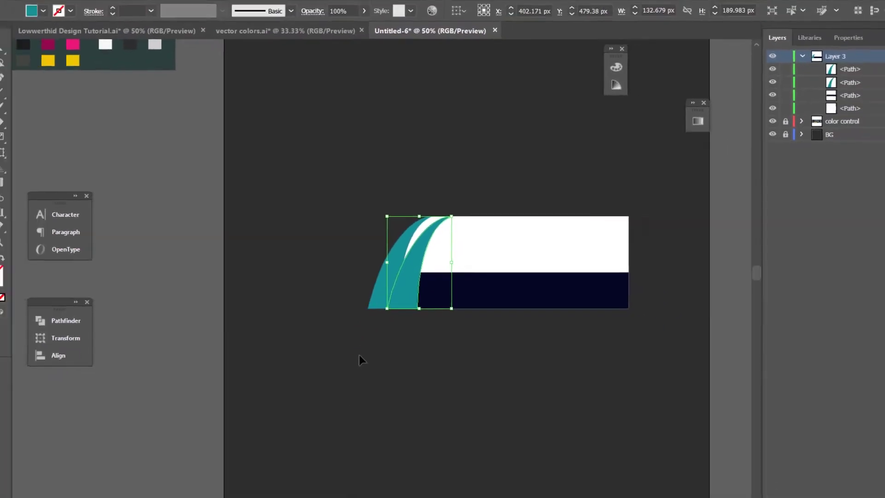
# Step: Fill the left arc with the light cyan swatch colour using the Eyedropper
pyautogui.click(322, 415)
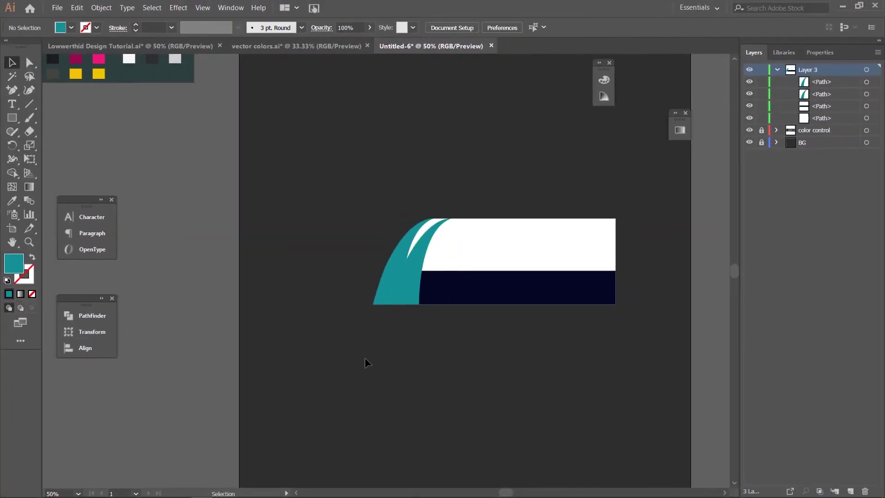
pyautogui.click(393, 279)
pyautogui.press('i')
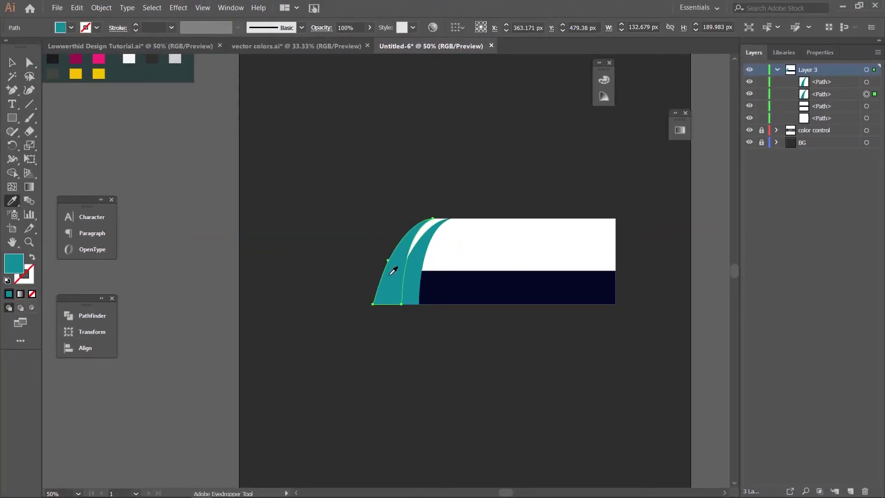
pyautogui.scroll(5, 156, 166)
pyautogui.hscroll(-2, 156, 166)
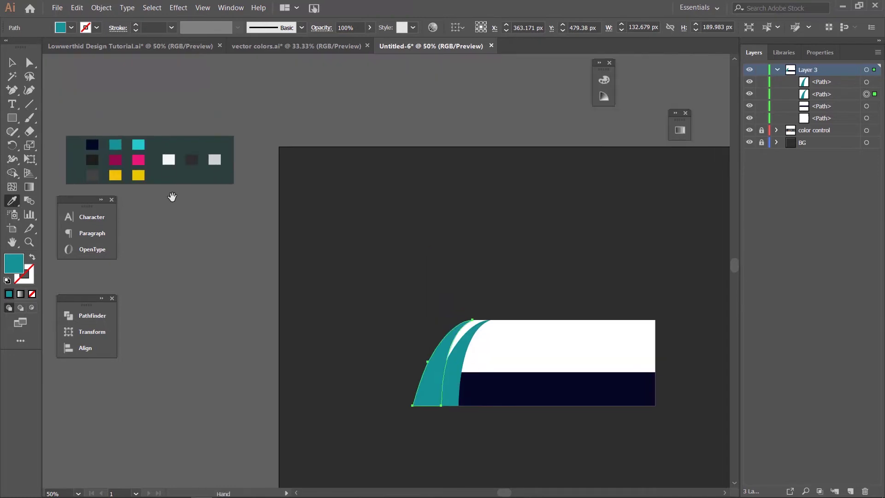
pyautogui.click(140, 144)
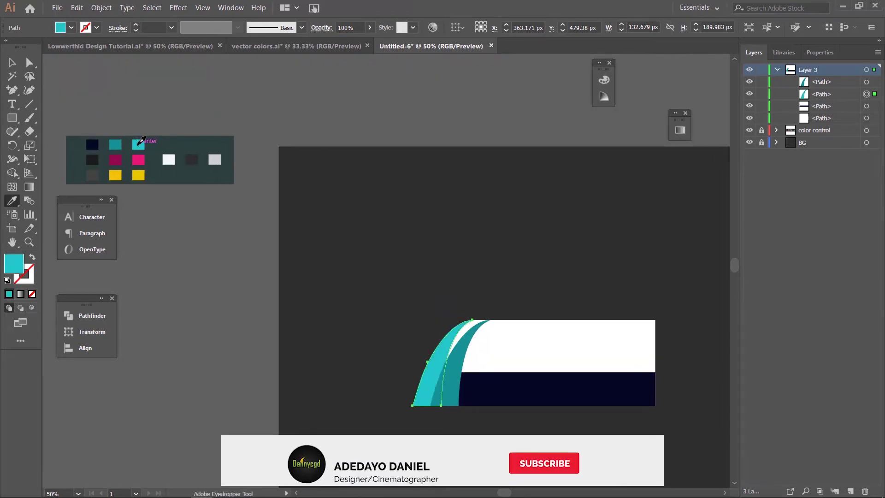
# Step: Reorder the two arc paths in the Layers panel, then zoom in on the arcs
pyautogui.click(14, 63)
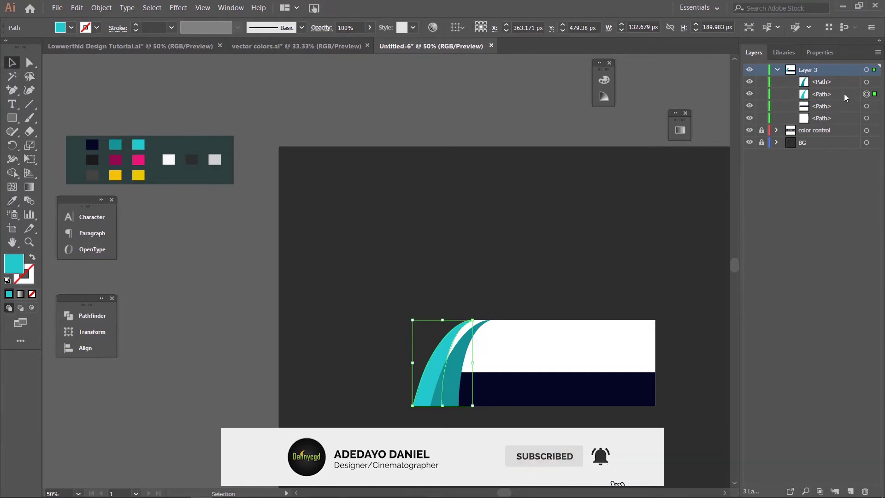
pyautogui.click(834, 84)
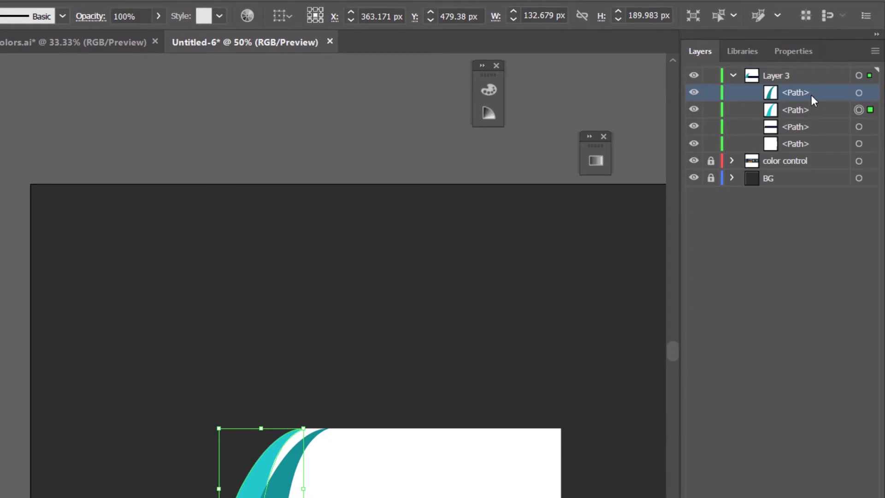
pyautogui.moveTo(811, 95); pyautogui.dragTo(809, 123)
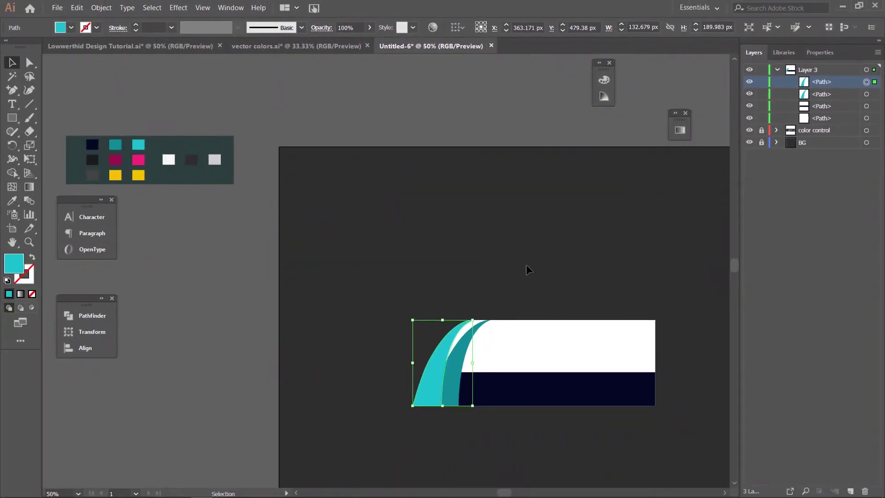
pyautogui.click(498, 282)
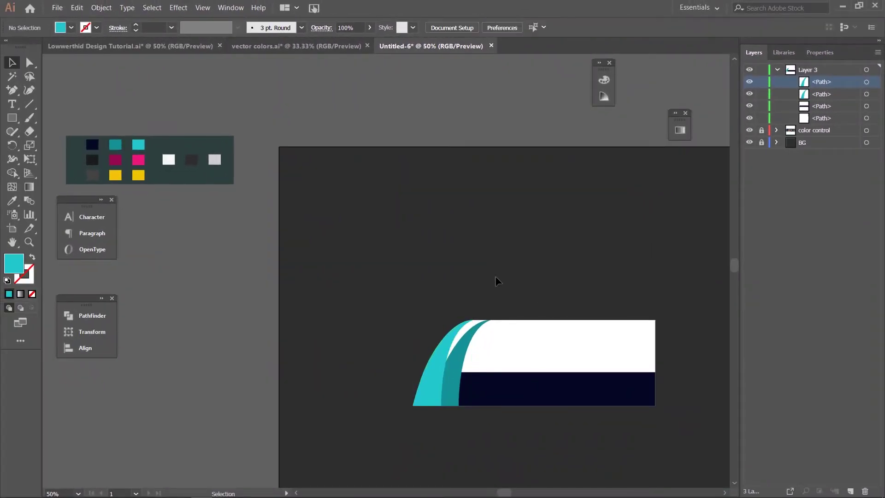
pyautogui.hotkey('ctrl', '=')
pyautogui.hotkey('ctrl', '=')
pyautogui.hotkey('ctrl', '=')
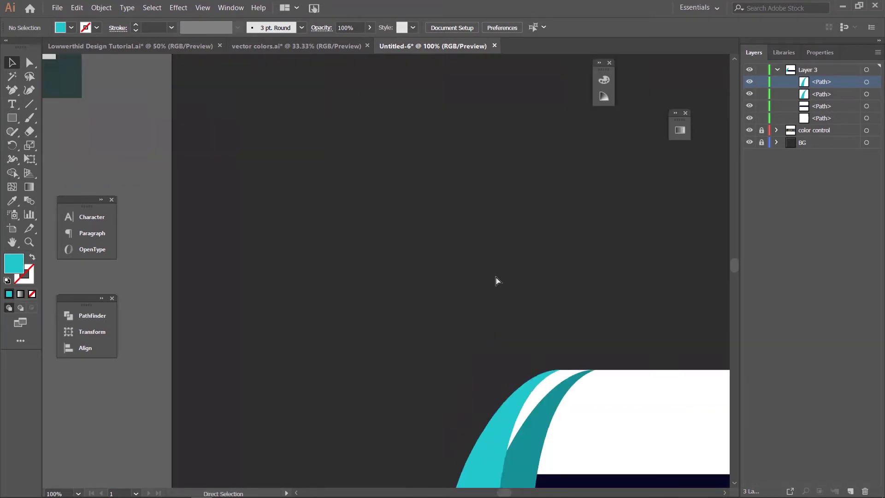
pyautogui.moveTo(572, 395); pyautogui.dragTo(314, 139)
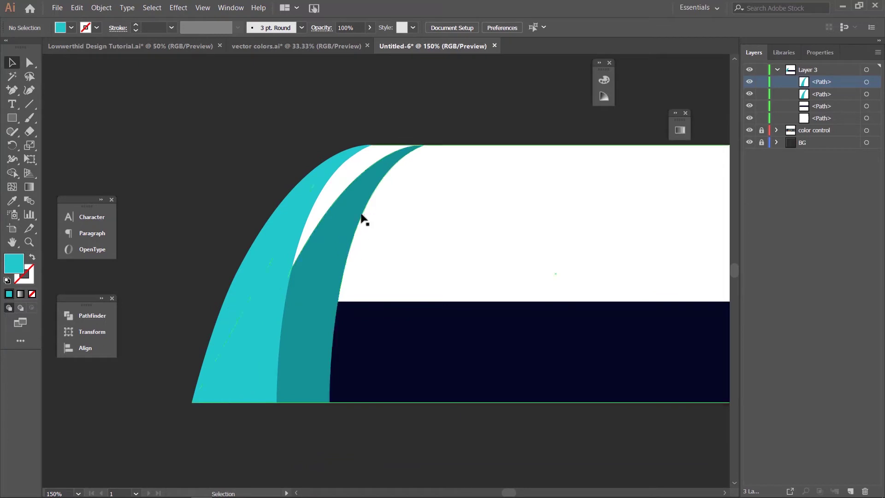
# Step: Drag the dark teal arc's top anchor left toward the white panel's top-left corner
pyautogui.click(345, 213)
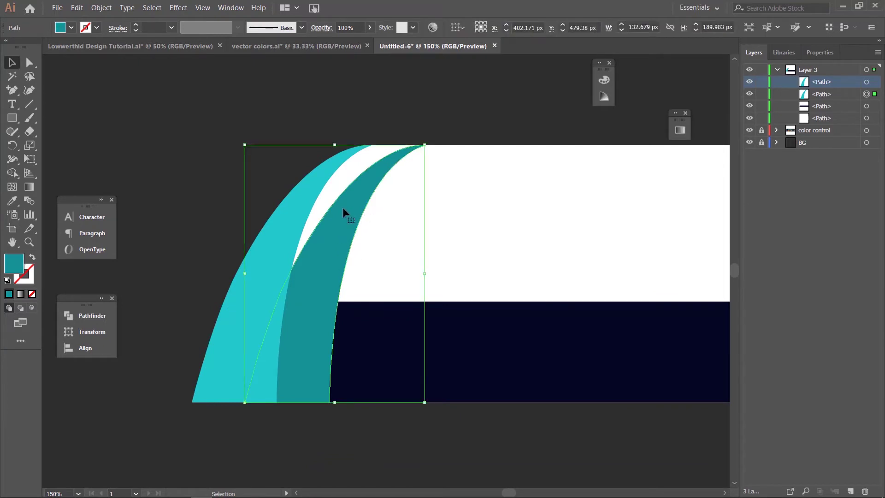
pyautogui.click(27, 61)
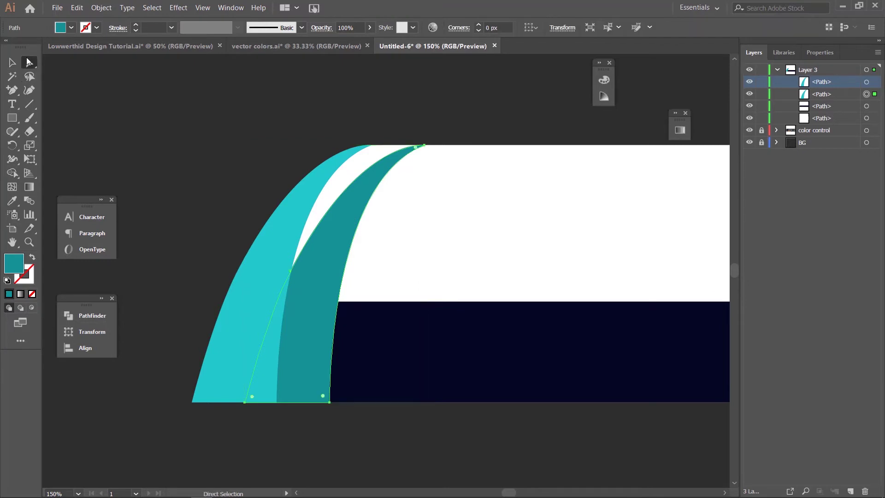
pyautogui.click(424, 147)
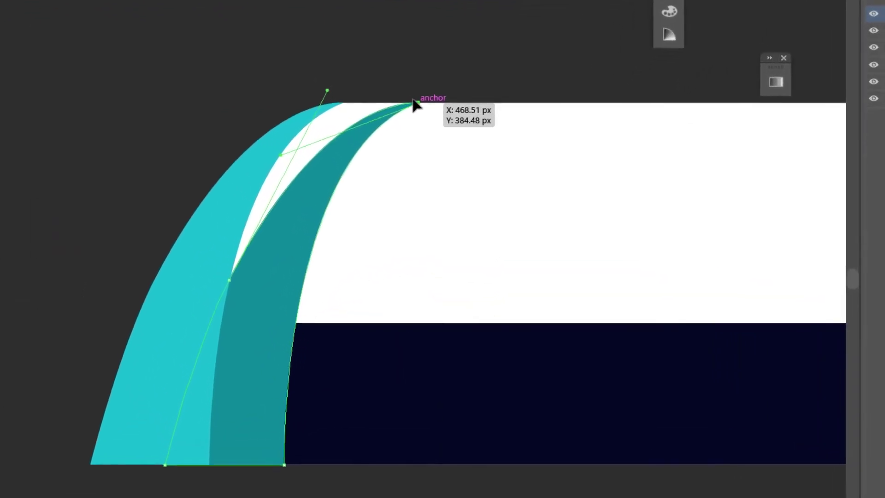
pyautogui.moveTo(413, 103); pyautogui.dragTo(339, 98)
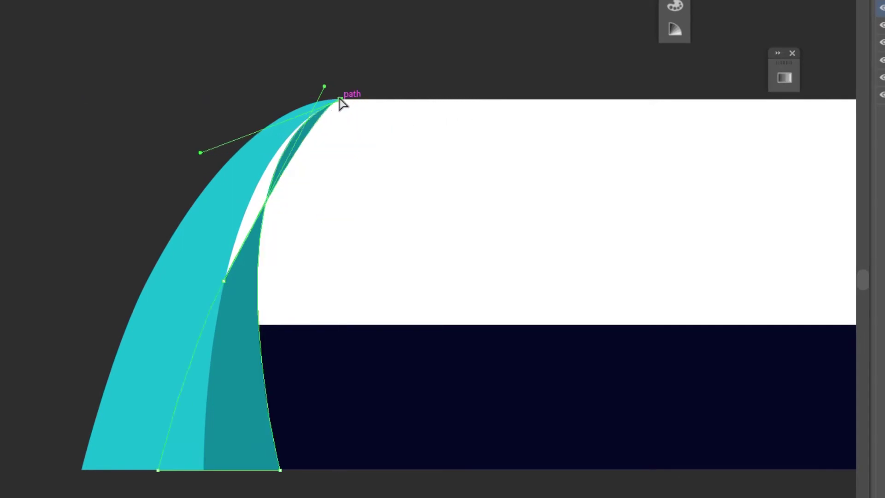
pyautogui.click(346, 119)
pyautogui.press('a')
pyautogui.click(346, 119)
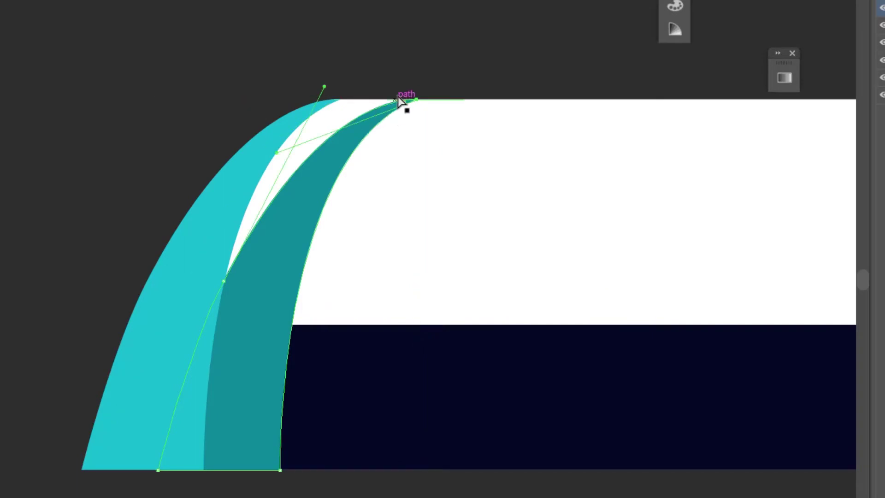
pyautogui.hotkey('ctrl', '=')
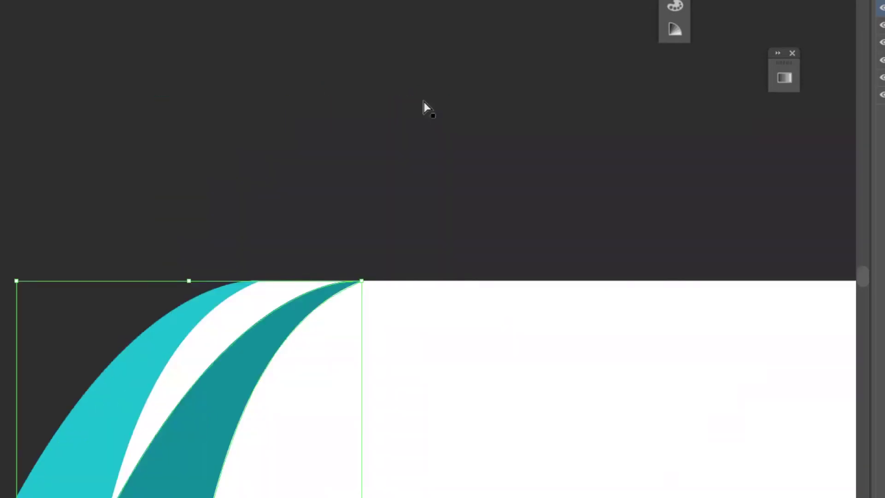
pyautogui.click(361, 281)
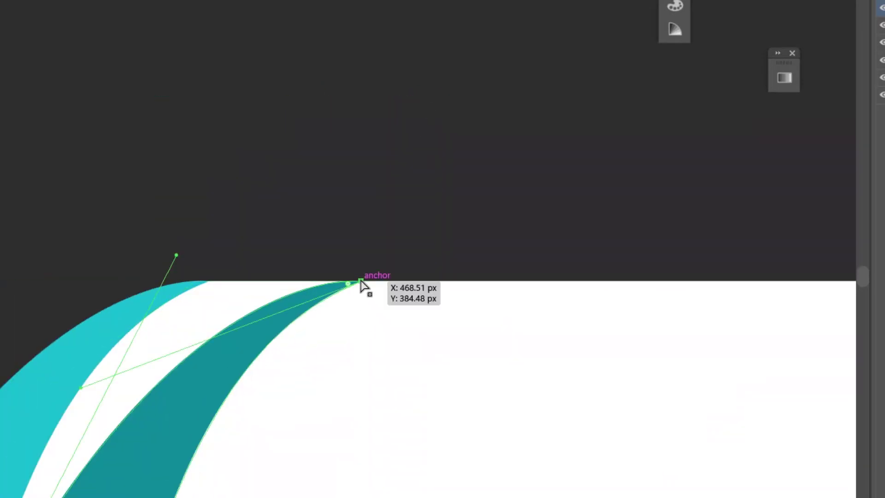
pyautogui.moveTo(361, 281); pyautogui.dragTo(209, 285)
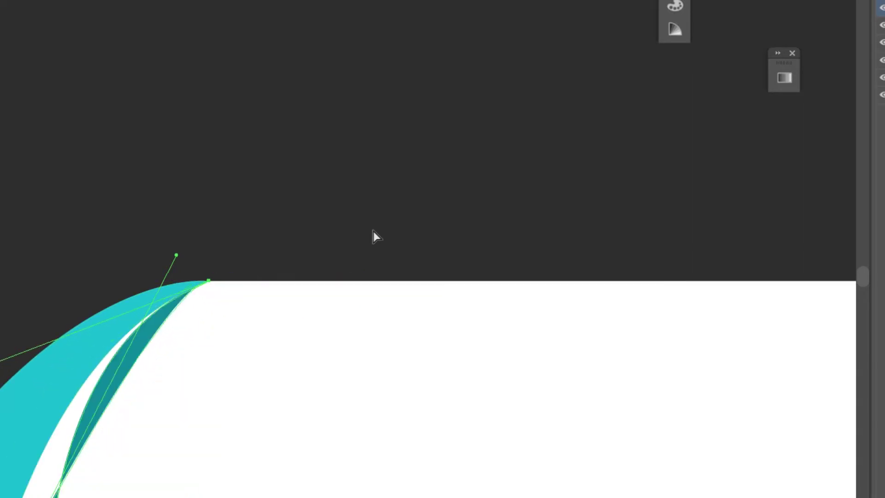
# Step: Adjust the arc's Bezier handles so it meets the light arc flush, then return to 100%
pyautogui.scroll(-5, 343, 220)
pyautogui.hscroll(-2, 343, 220)
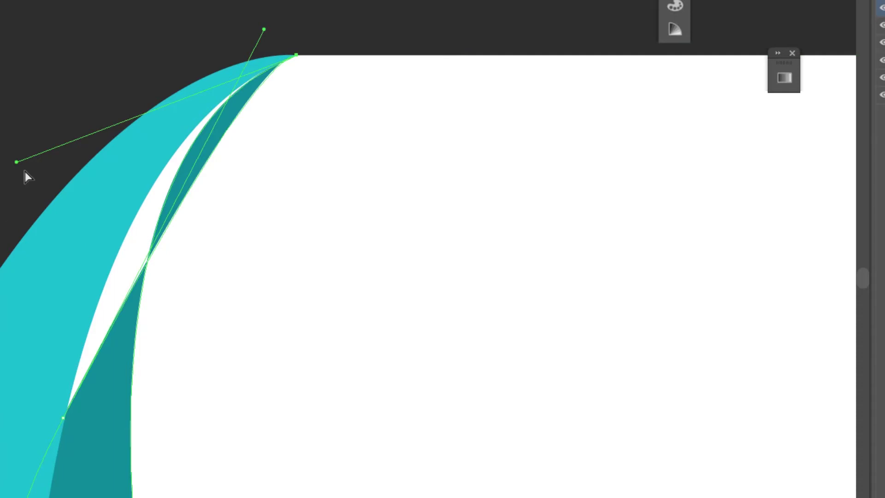
pyautogui.moveTo(14, 164); pyautogui.dragTo(31, 173)
pyautogui.moveTo(131, 196); pyautogui.dragTo(134, 195)
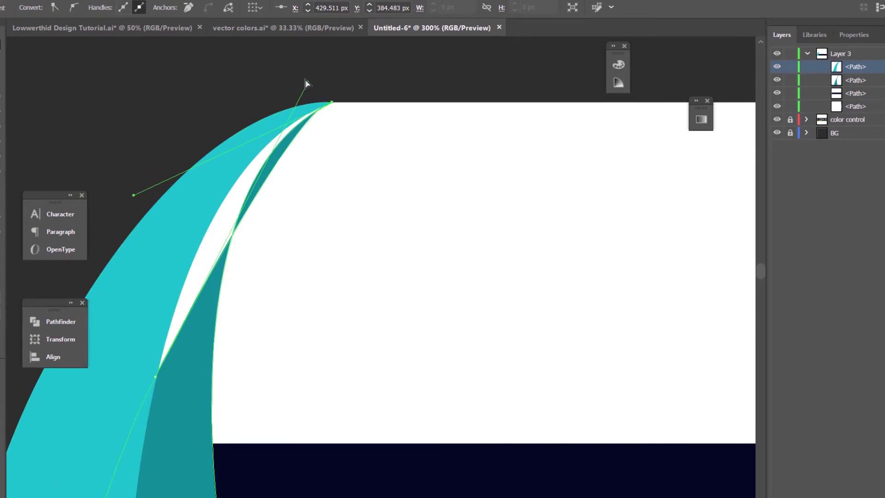
pyautogui.moveTo(308, 82); pyautogui.dragTo(209, 119)
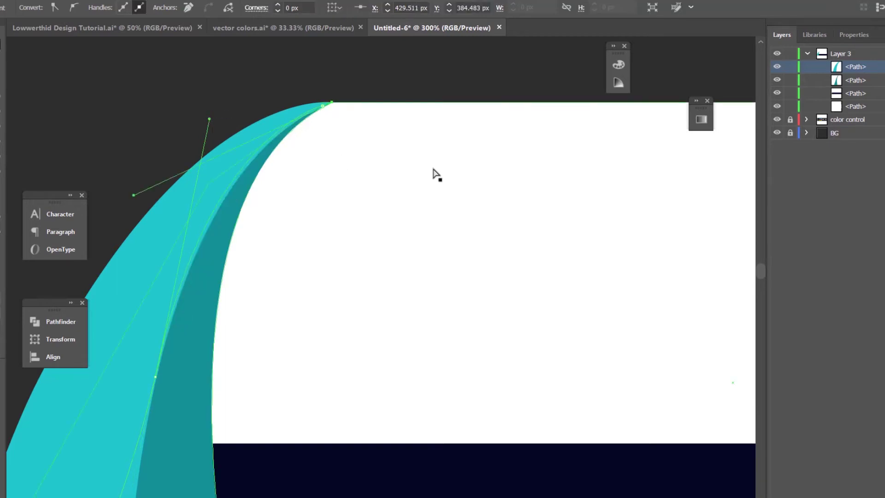
pyautogui.hotkey('ctrl', '1')
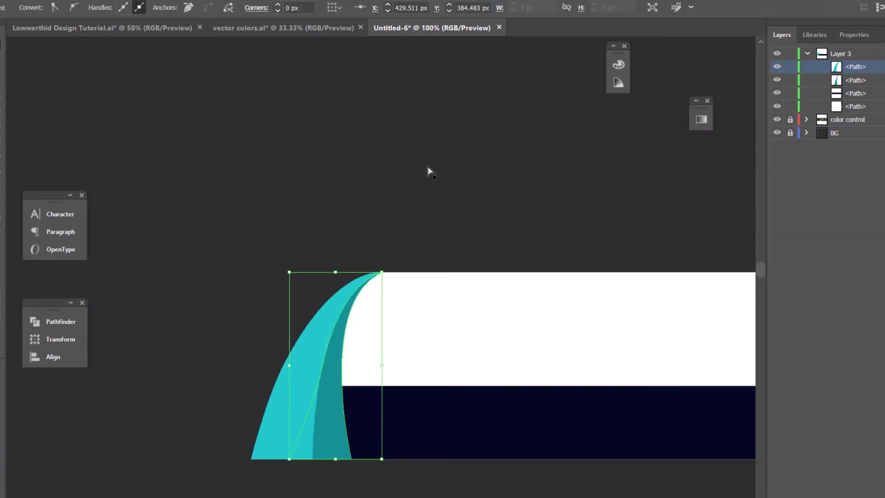
pyautogui.moveTo(448, 353)
pyautogui.mouseDown()
pyautogui.moveTo(375, 247)
pyautogui.moveTo(297, 180)
pyautogui.mouseUp()
pyautogui.click(434, 341)
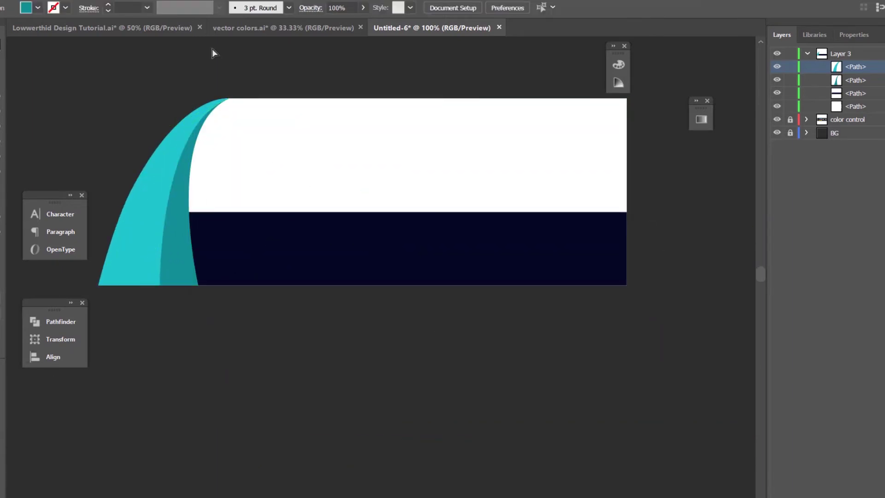
# Step: Select both left teal arc pieces, Copy them, and Paste in Place directly over the originals
pyautogui.click(356, 249)
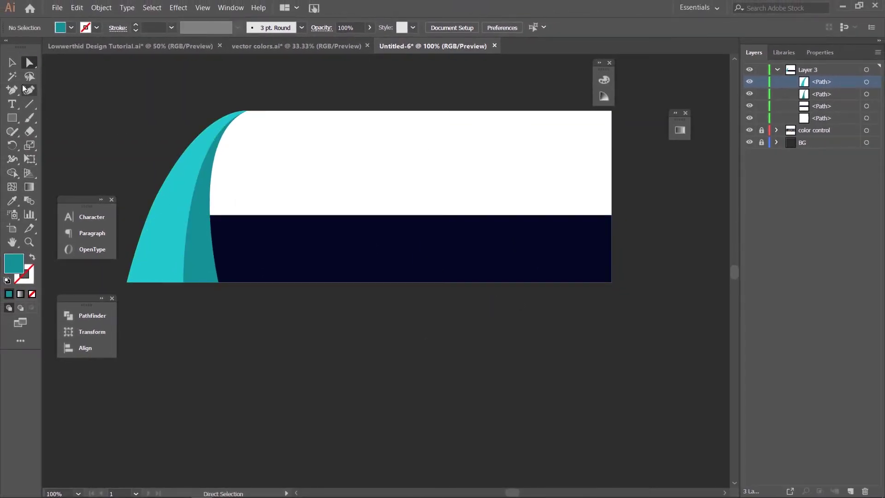
pyautogui.click(13, 63)
pyautogui.click(175, 231)
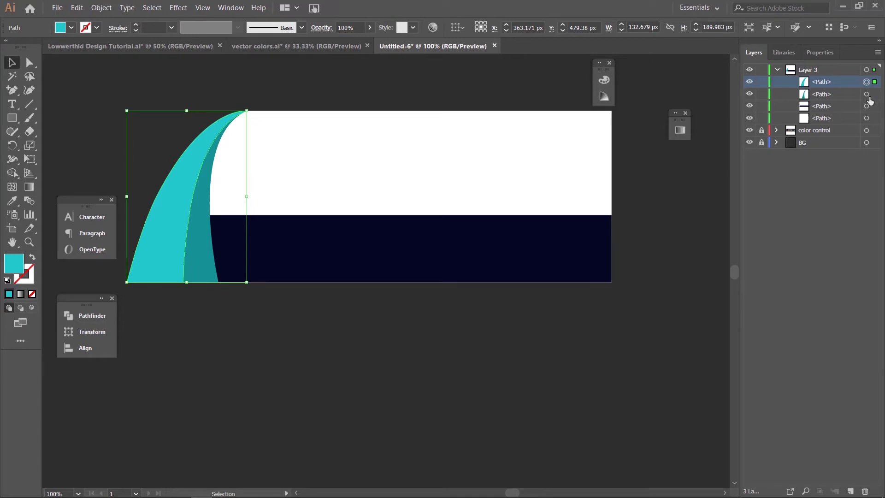
pyautogui.keyDown('shift'); pyautogui.click(867, 94); pyautogui.keyUp('shift')
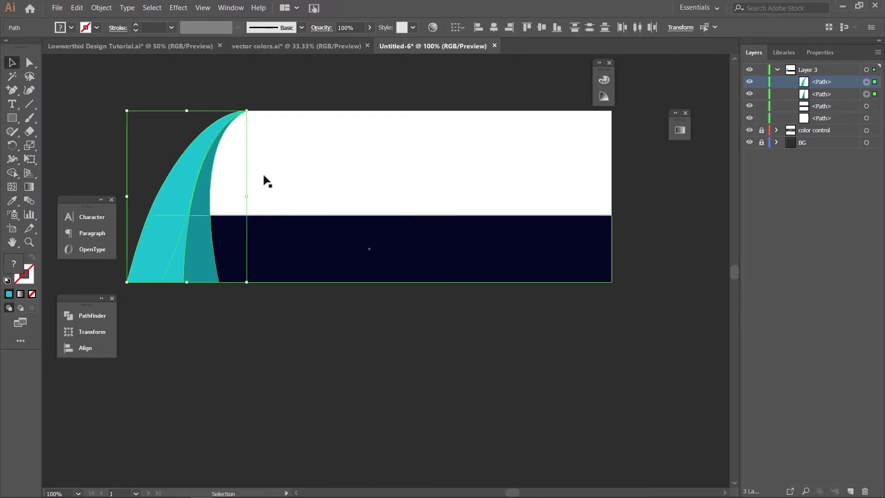
pyautogui.click(76, 12)
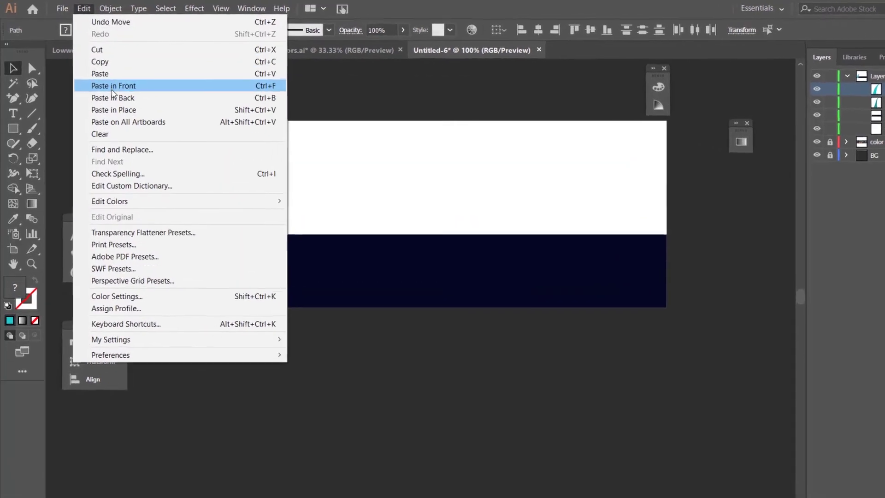
pyautogui.click(109, 66)
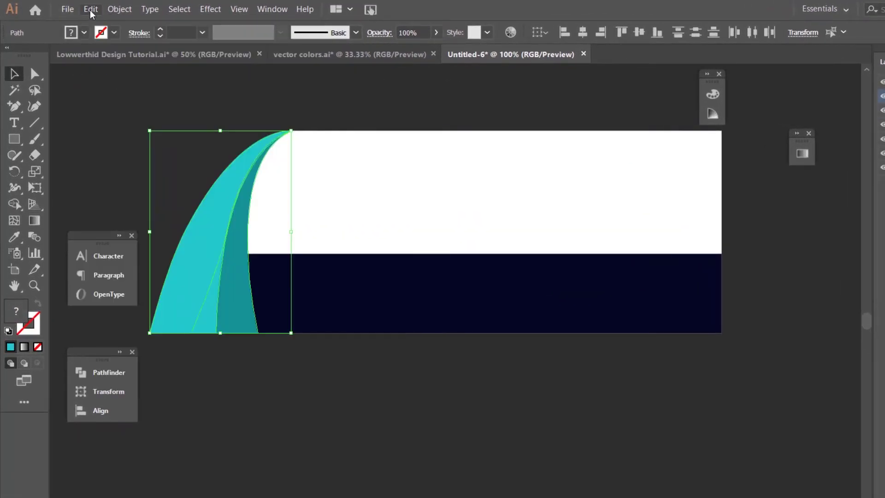
pyautogui.click(90, 11)
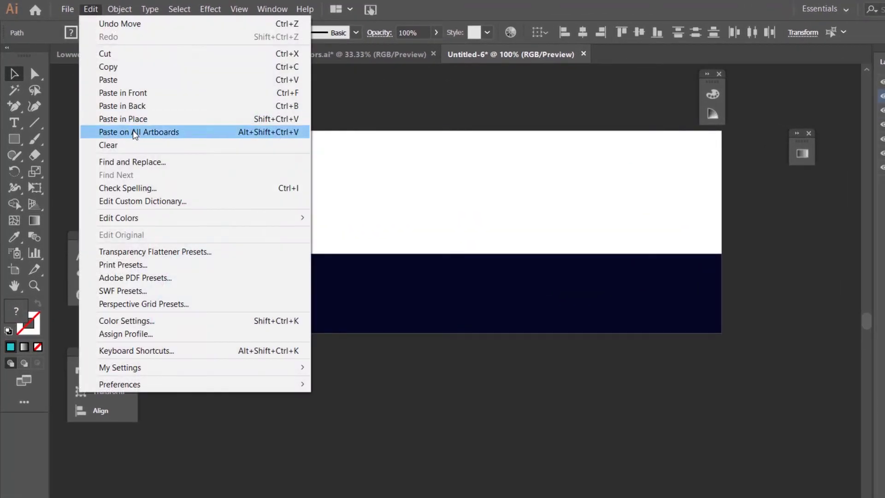
pyautogui.click(133, 120)
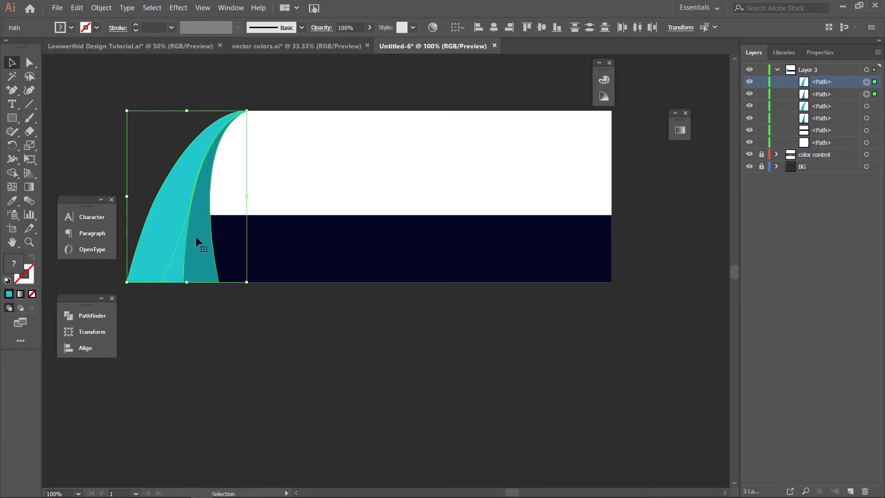
# Step: Move the copied arcs to the banner's right end and reflect them across the Vertical axis
pyautogui.moveTo(199, 241); pyautogui.dragTo(587, 241)
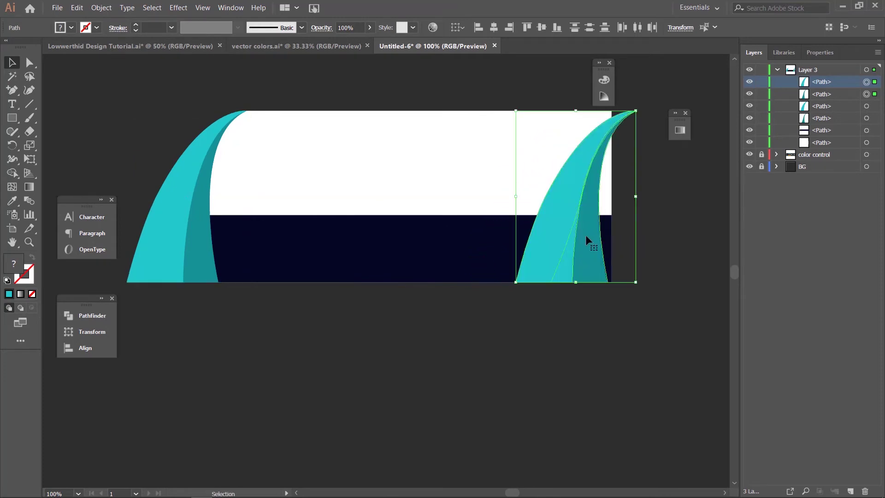
pyautogui.rightClick(586, 237)
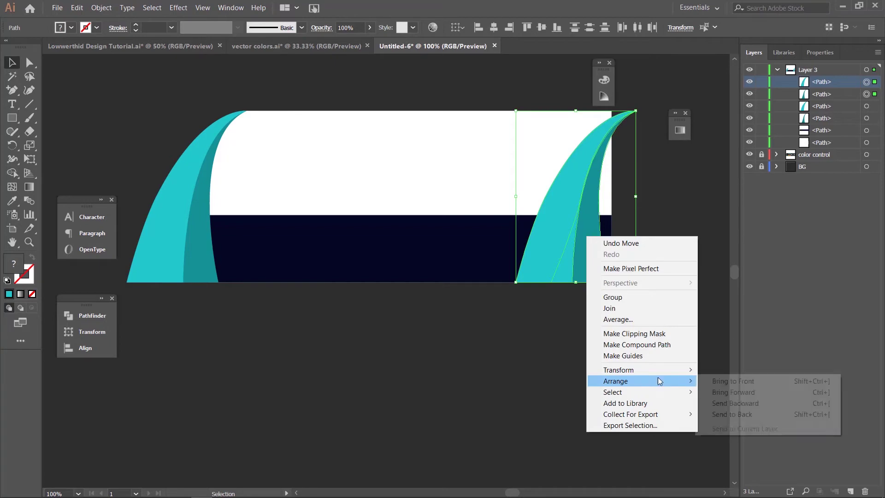
pyautogui.moveTo(666, 372)
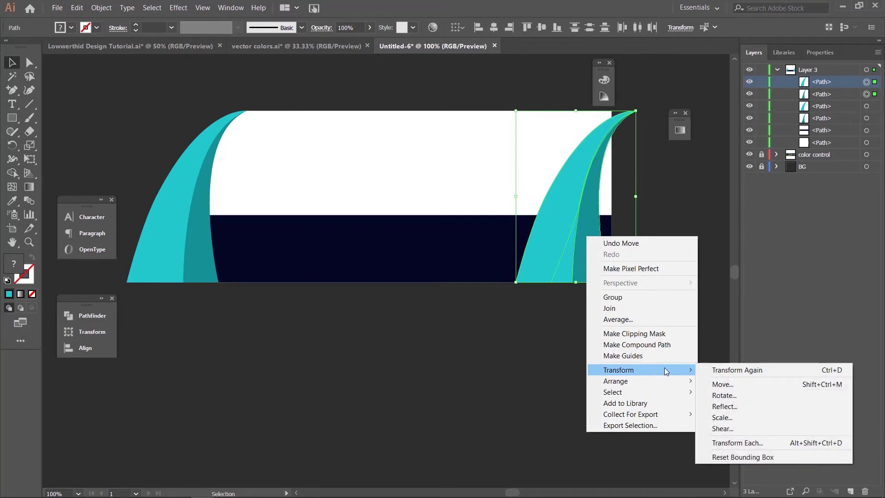
pyautogui.click(727, 406)
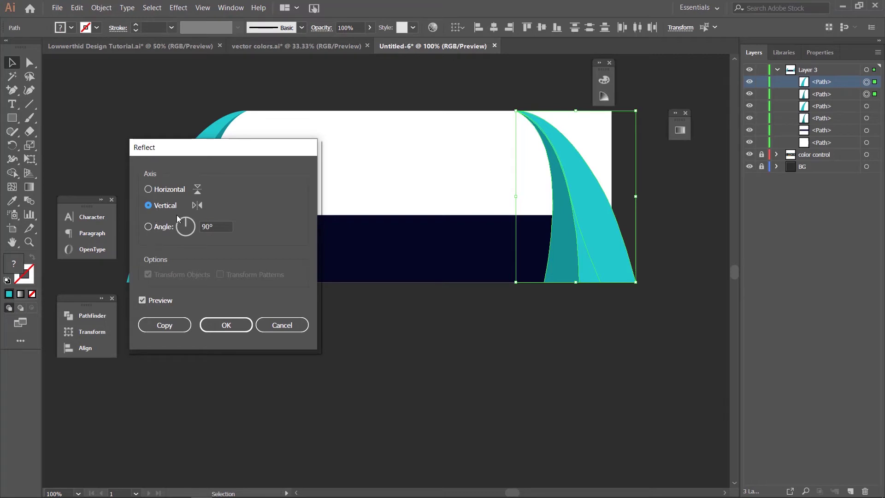
pyautogui.click(232, 329)
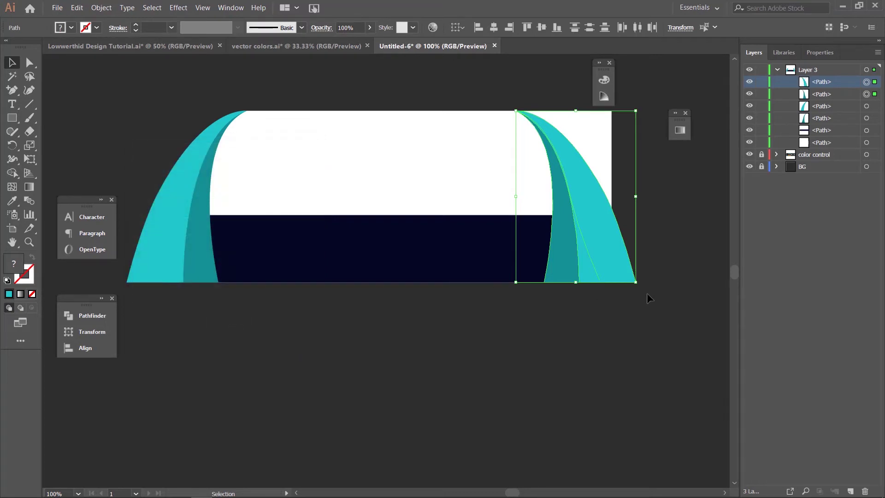
# Step: Nudge the mirrored arcs left with the arrow keys to sit against the panel
pyautogui.press('Left')
pyautogui.press('Left')
pyautogui.press('Left')
pyautogui.press('Left')
pyautogui.press('Left')
pyautogui.press('Left')
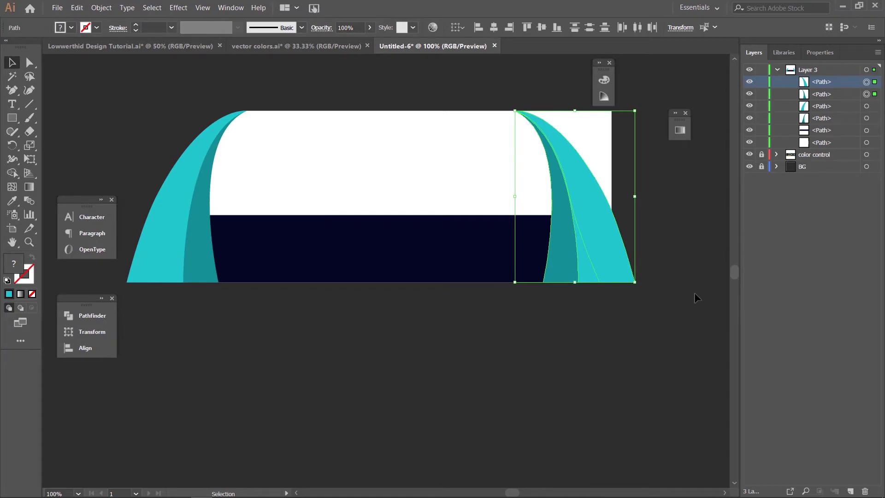
pyautogui.press('Left')
pyautogui.press('Left')
pyautogui.press('Left')
pyautogui.press('Left')
pyautogui.press('Left')
pyautogui.press('Left')
pyautogui.press('Left')
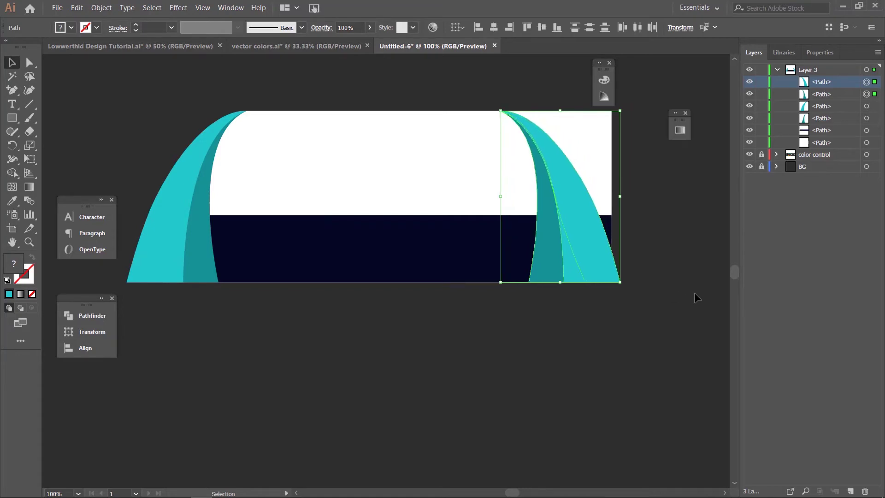
pyautogui.press('Left')
pyautogui.press('Left')
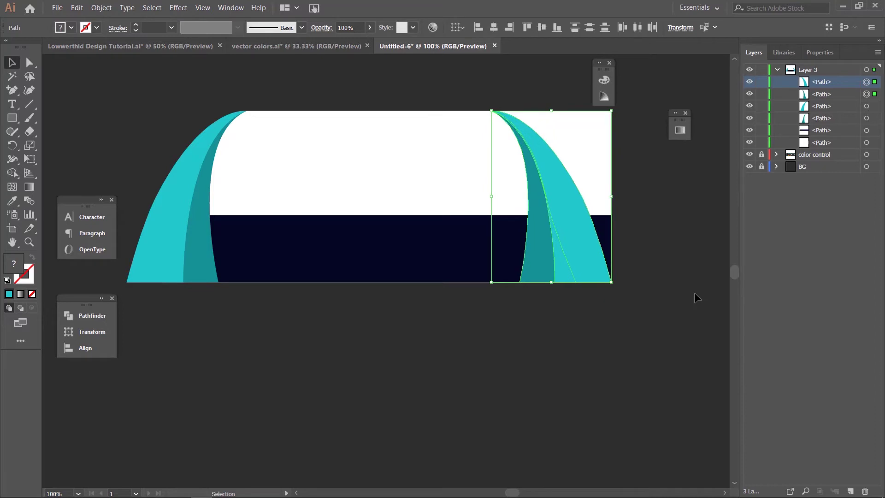
pyautogui.press('Right')
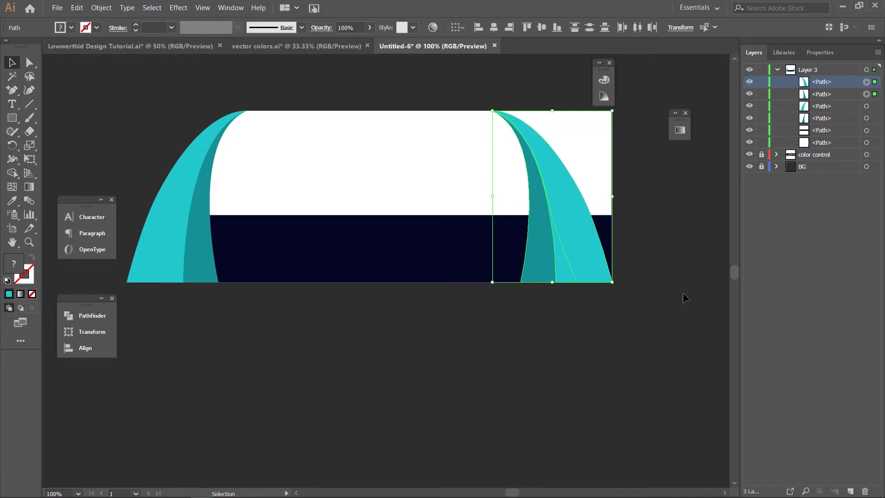
pyautogui.click(681, 293)
pyautogui.click(664, 286)
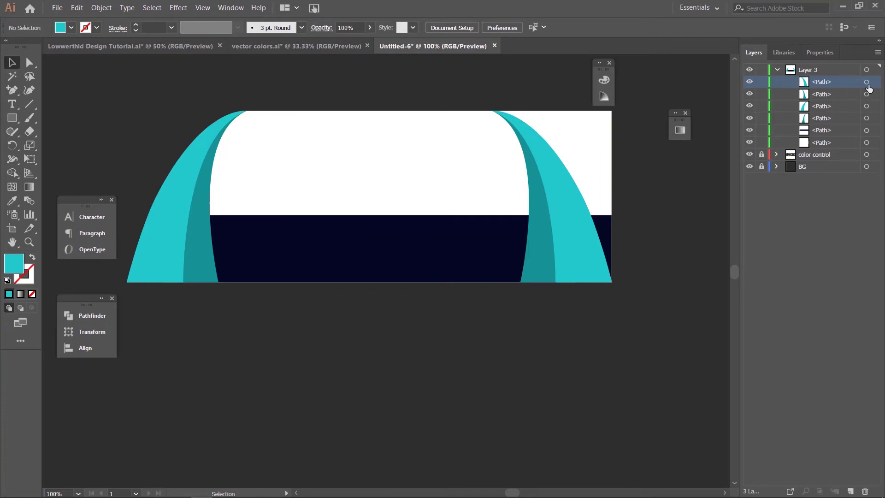
# Step: Reselect both right arc pieces and nudge them three steps right to match the left pair
pyautogui.keyDown('shift'); pyautogui.click(866, 94); pyautogui.keyUp('shift')
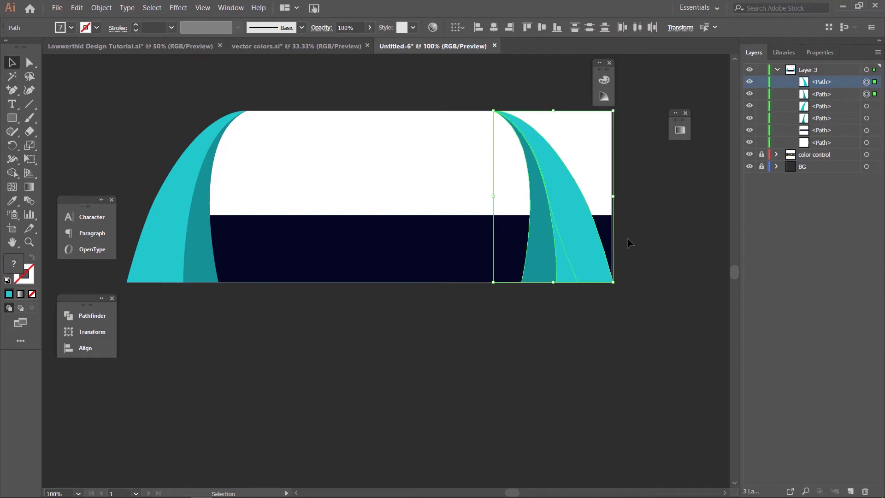
pyautogui.press('Right')
pyautogui.press('Right')
pyautogui.press('Right')
pyautogui.press('Right')
pyautogui.press('Right')
pyautogui.press('Right')
pyautogui.press('Right')
pyautogui.press('Right')
pyautogui.press('Right')
pyautogui.press('Right')
pyautogui.press('Right')
pyautogui.press('Right')
pyautogui.press('Right')
pyautogui.press('Right')
pyautogui.press('Right')
pyautogui.press('Right')
pyautogui.press('Right')
pyautogui.press('Right')
pyautogui.press('Right')
pyautogui.press('Right')
pyautogui.press('Right')
pyautogui.press('Right')
pyautogui.press('Right')
pyautogui.press('Right')
pyautogui.press('Right')
pyautogui.press('Right')
pyautogui.press('Right')
pyautogui.press('Right')
pyautogui.press('Right')
pyautogui.press('Right')
pyautogui.press('Right')
pyautogui.press('Right')
pyautogui.press('Right')
pyautogui.press('Right')
pyautogui.press('Right')
pyautogui.press('Right')
pyautogui.press('Right')
pyautogui.press('Right')
pyautogui.press('Right')
pyautogui.press('Right')
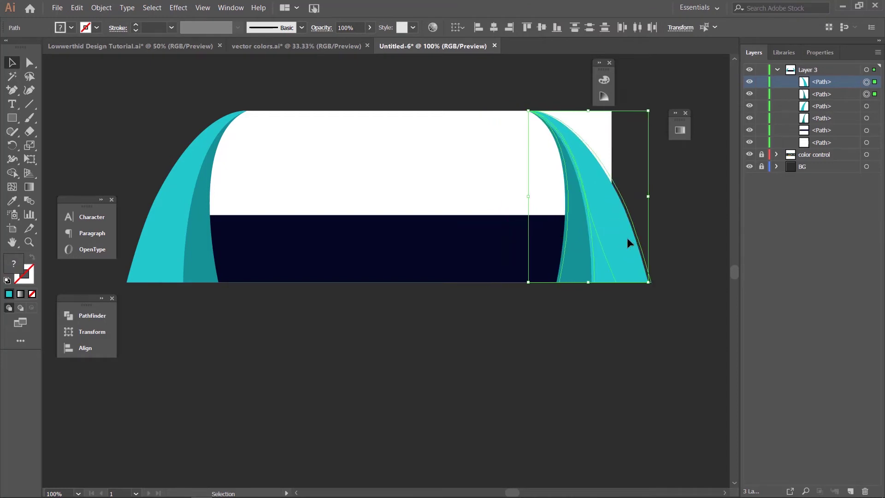
pyautogui.press('Right')
pyautogui.press('Right')
pyautogui.press('Right')
pyautogui.press('Right')
pyautogui.press('Right')
pyautogui.press('Right')
pyautogui.press('Right')
pyautogui.press('Right')
pyautogui.press('Right')
pyautogui.press('Right')
pyautogui.press('Right')
pyautogui.press('Right')
pyautogui.press('Right')
pyautogui.press('Right')
pyautogui.press('Right')
pyautogui.press('Right')
pyautogui.press('Right')
pyautogui.press('Right')
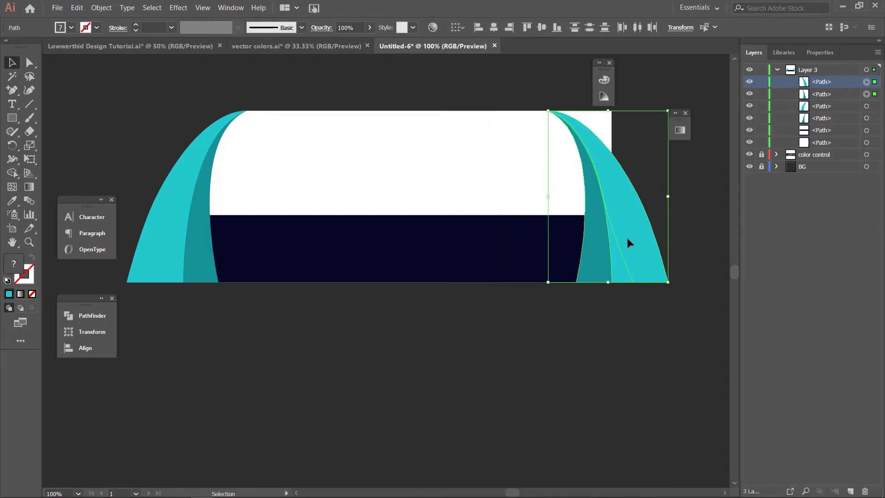
pyautogui.press('Right')
pyautogui.press('Right')
pyautogui.press('Right')
pyautogui.press('Right')
pyautogui.press('Right')
pyautogui.press('Right')
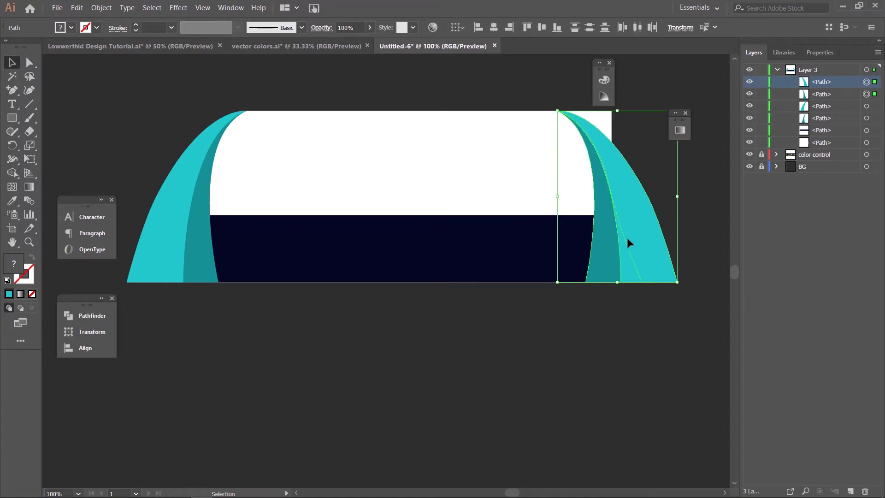
pyautogui.click(593, 351)
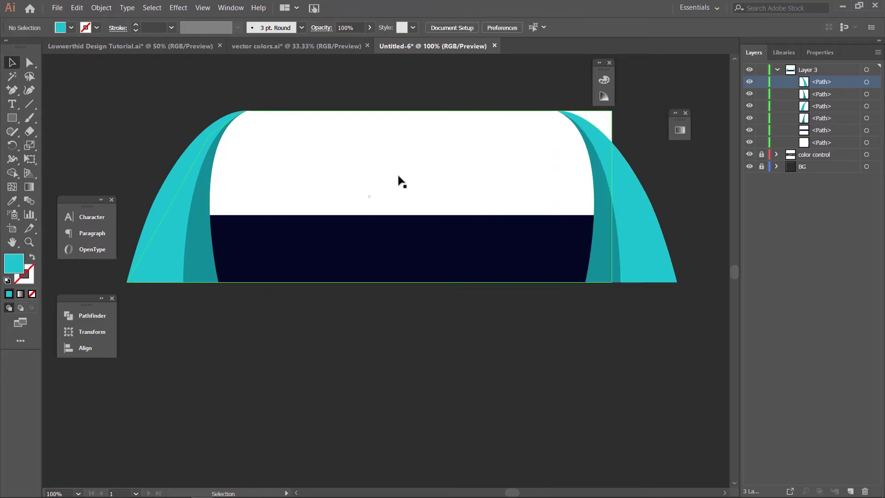
pyautogui.click(401, 184)
# Step: Slide the white panel's top-right corner left so its right edge slants inward
pyautogui.click(30, 63)
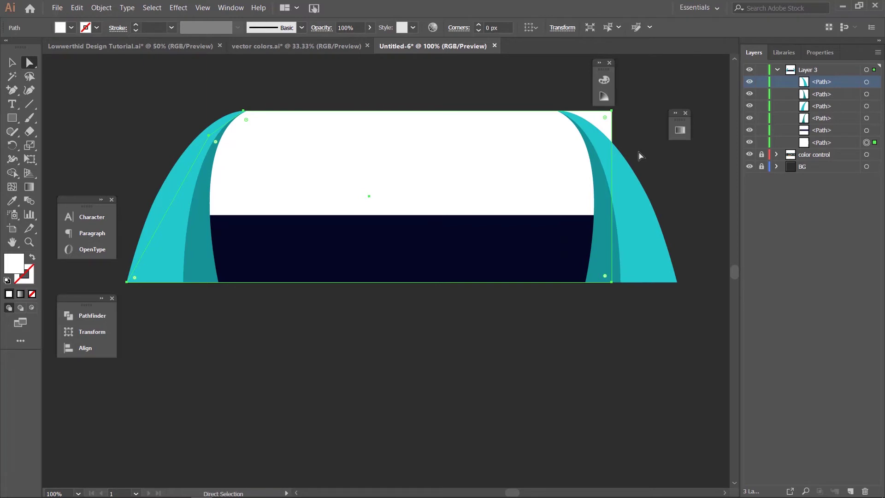
pyautogui.hotkey('ctrl', '=')
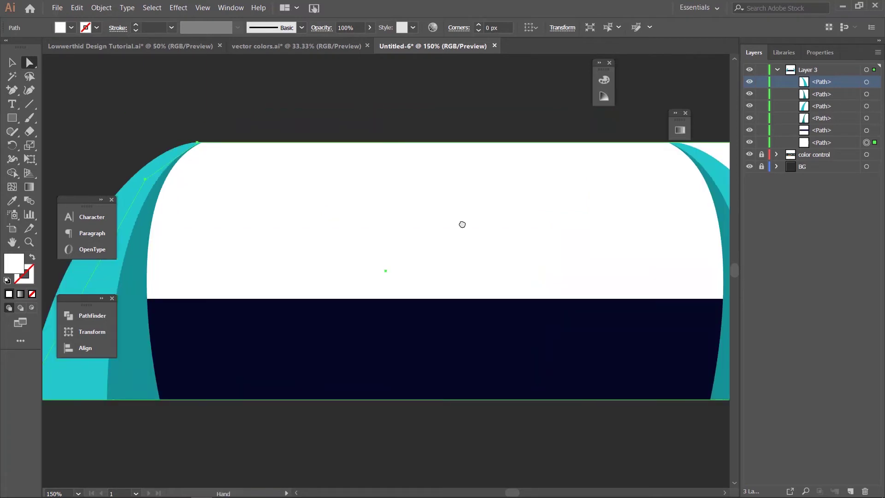
pyautogui.hscroll(10, 462, 223)
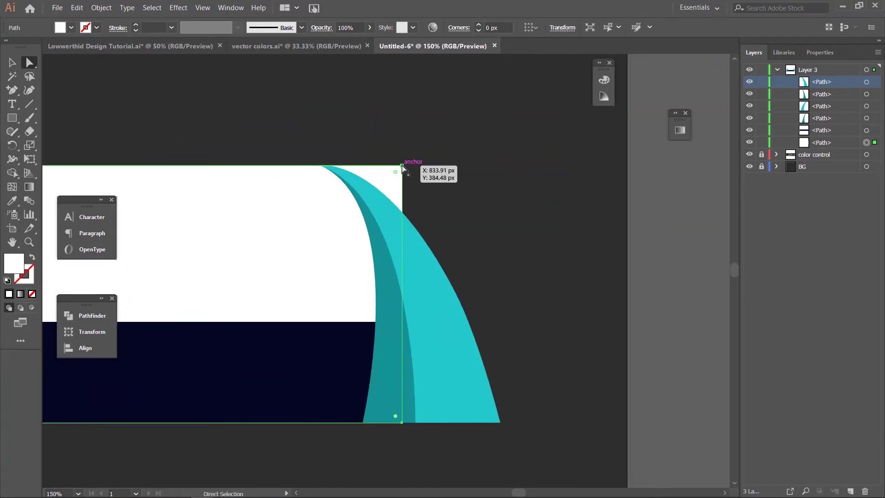
pyautogui.moveTo(401, 168)
pyautogui.mouseDown()
pyautogui.moveTo(381, 169)
pyautogui.moveTo(402, 166)
pyautogui.mouseUp()
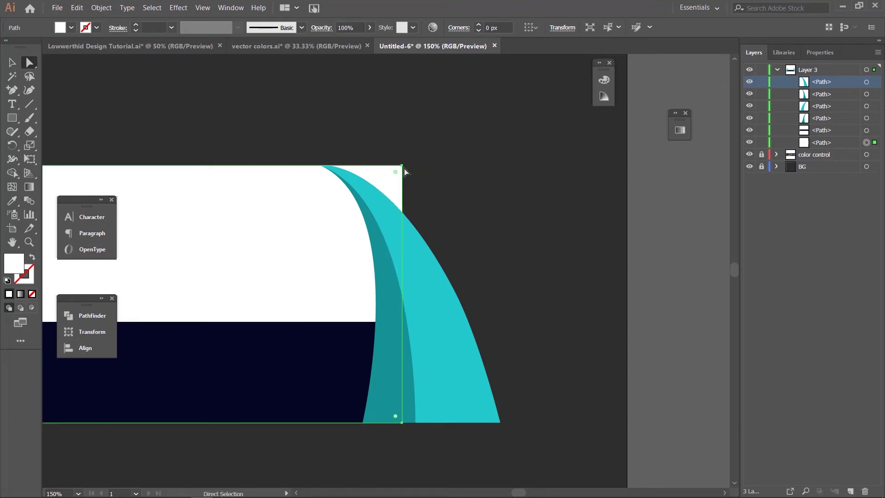
pyautogui.click(403, 169)
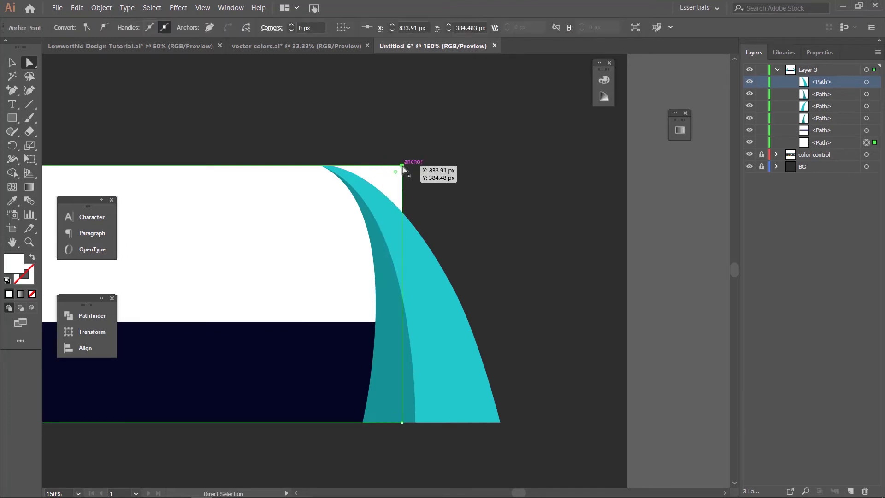
pyautogui.moveTo(403, 169); pyautogui.dragTo(326, 168)
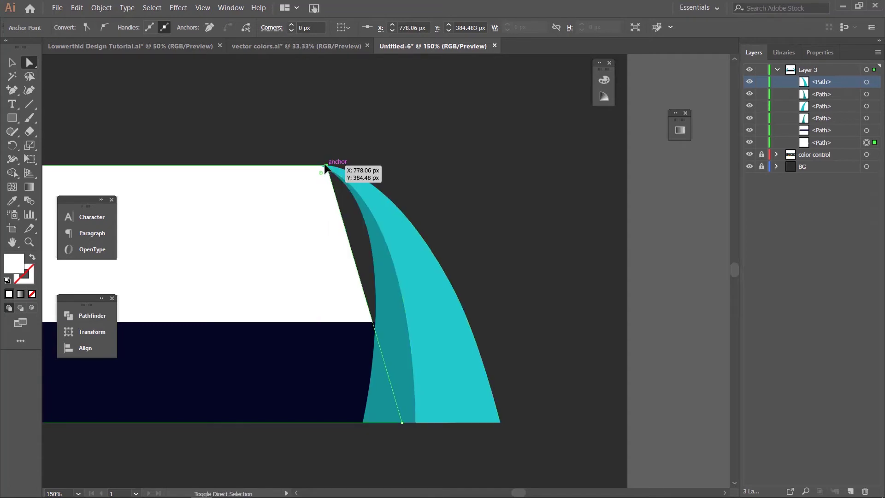
# Step: Add an anchor on the panel's slanted right edge and bend it to follow the teal arc
pyautogui.click(12, 91)
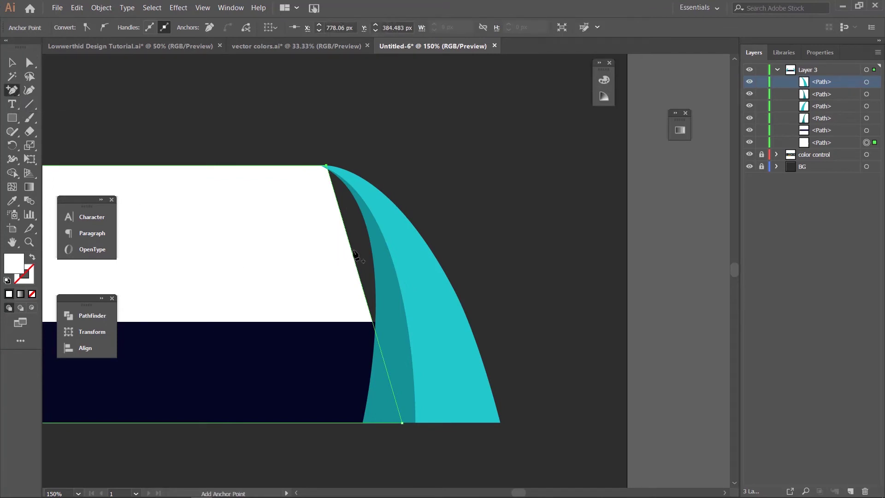
pyautogui.click(351, 252)
pyautogui.click(23, 62)
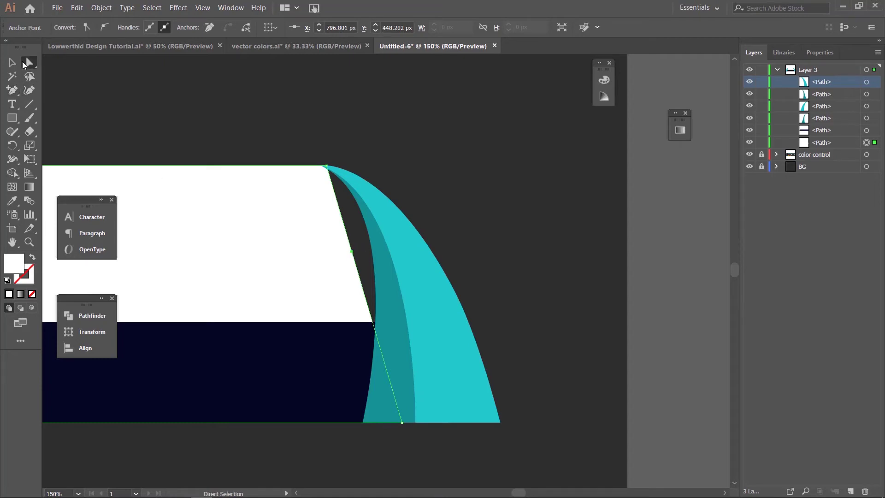
pyautogui.moveTo(351, 252); pyautogui.dragTo(375, 209)
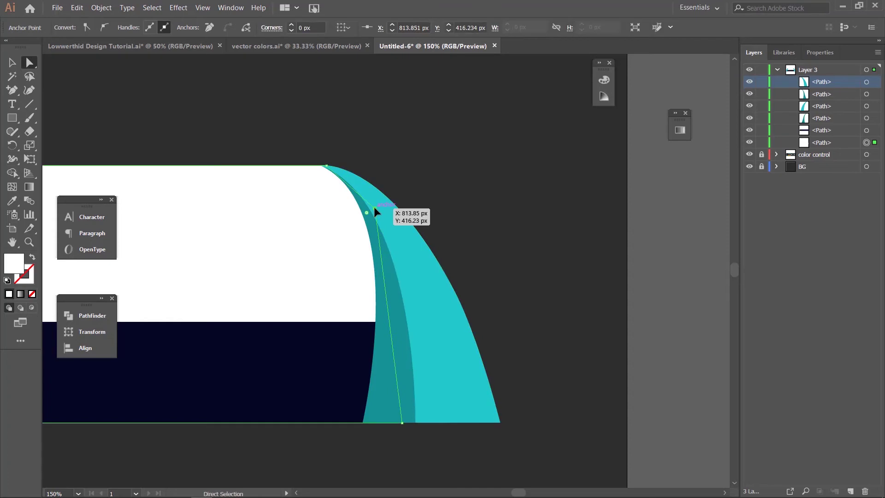
pyautogui.click(476, 147)
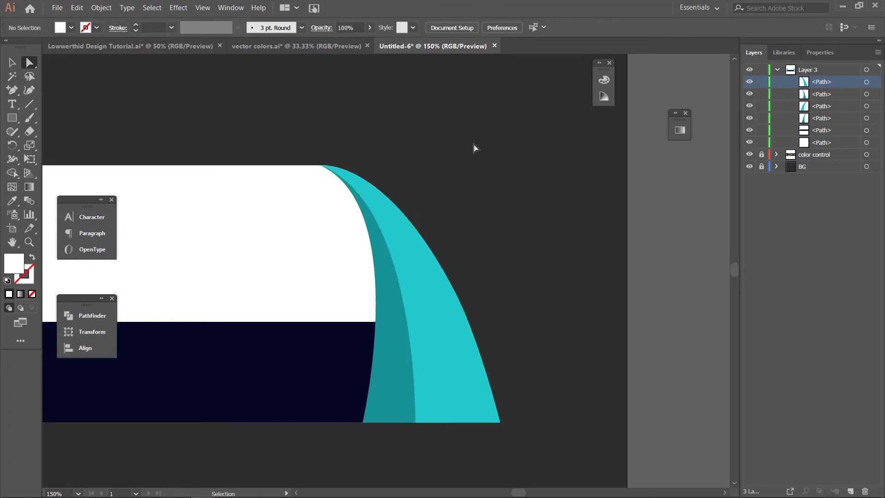
pyautogui.hotkey('ctrl', '-')
pyautogui.hotkey('ctrl', '-')
pyautogui.hotkey('ctrl', '-')
pyautogui.moveTo(261, 232); pyautogui.dragTo(326, 204)
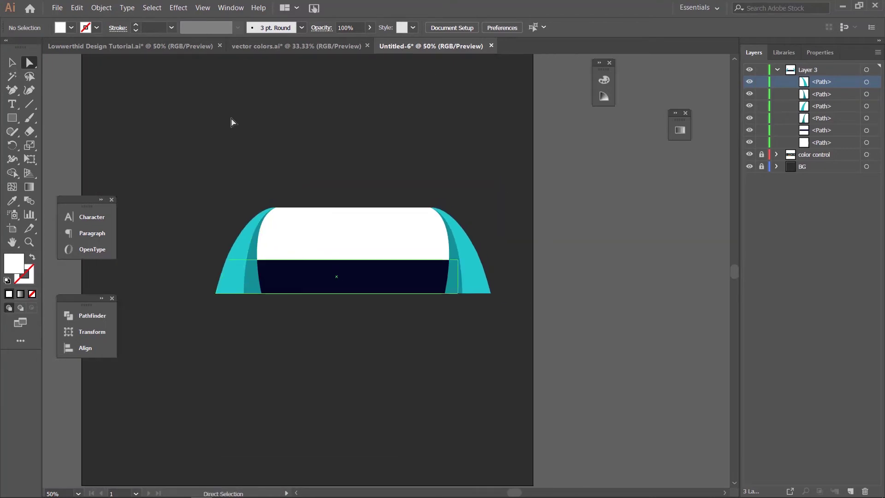
# Step: Draw a wide white rectangle below the banner in the Untitled-6 document
pyautogui.click(125, 48)
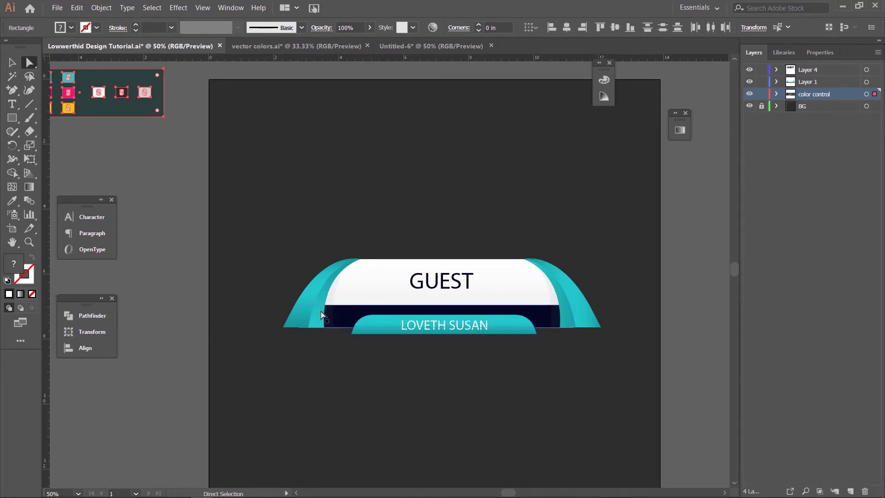
pyautogui.click(442, 49)
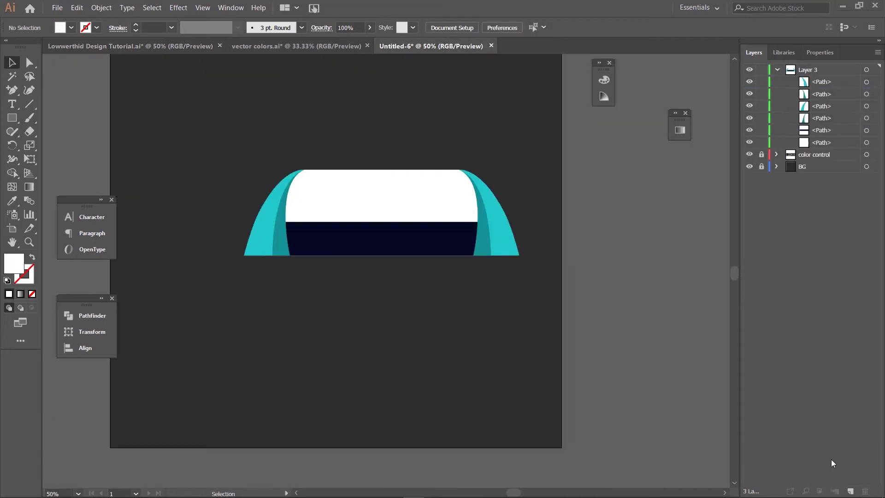
pyautogui.click(12, 118)
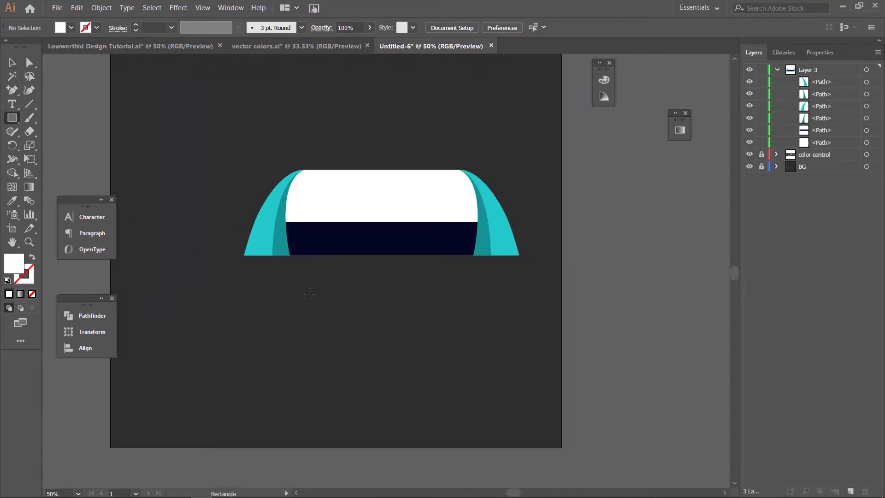
pyautogui.moveTo(309, 293); pyautogui.dragTo(454, 315)
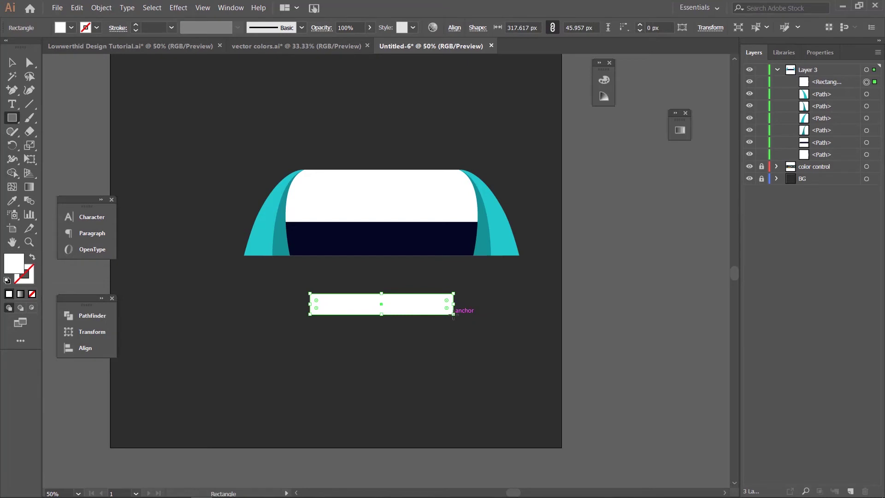
# Step: Round the rectangle's two top corners to about 38.47 px, leaving the bottom corners square
pyautogui.hotkey('ctrl', '=')
pyautogui.hotkey('ctrl', '=')
pyautogui.hotkey('ctrl', '=')
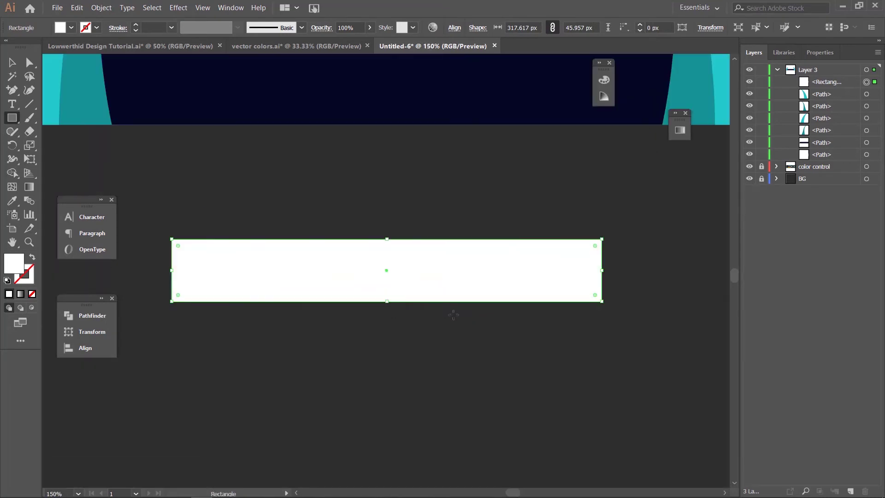
pyautogui.click(29, 63)
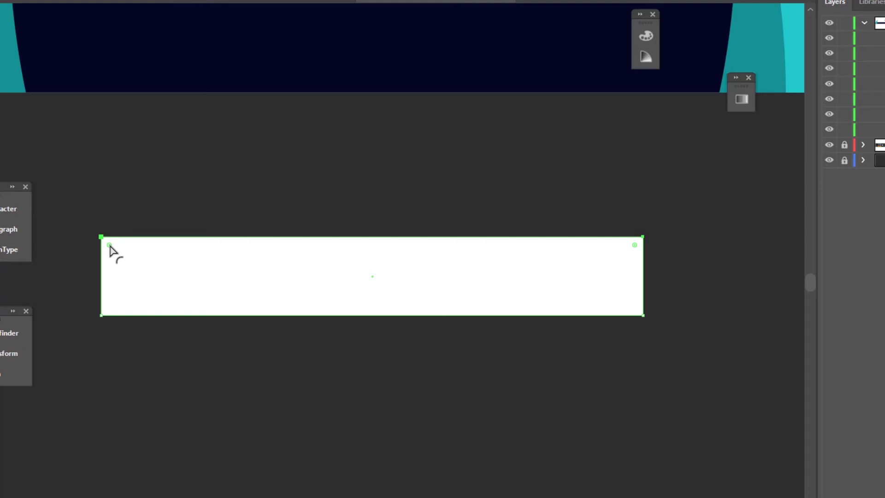
pyautogui.moveTo(110, 246); pyautogui.dragTo(171, 299)
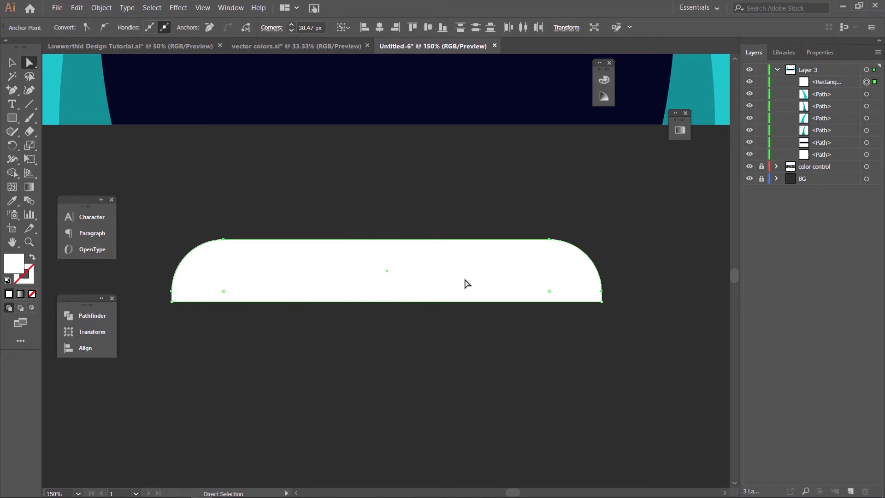
pyautogui.click(138, 119)
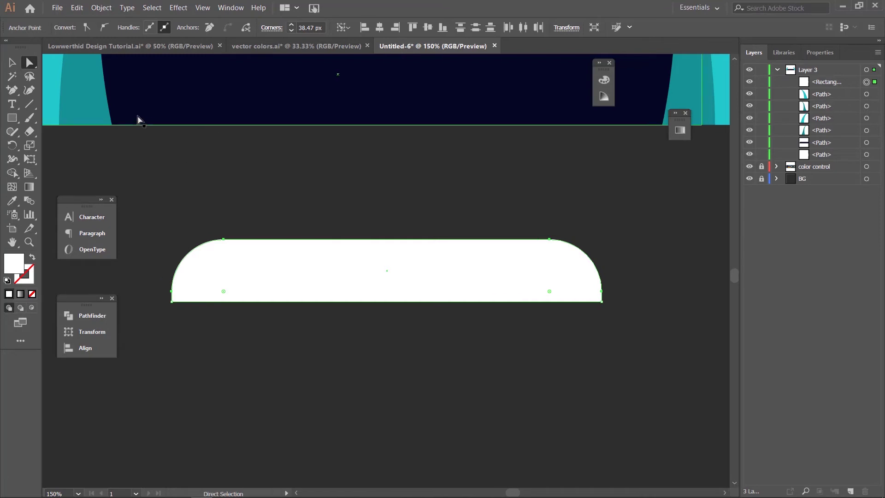
pyautogui.press('space')
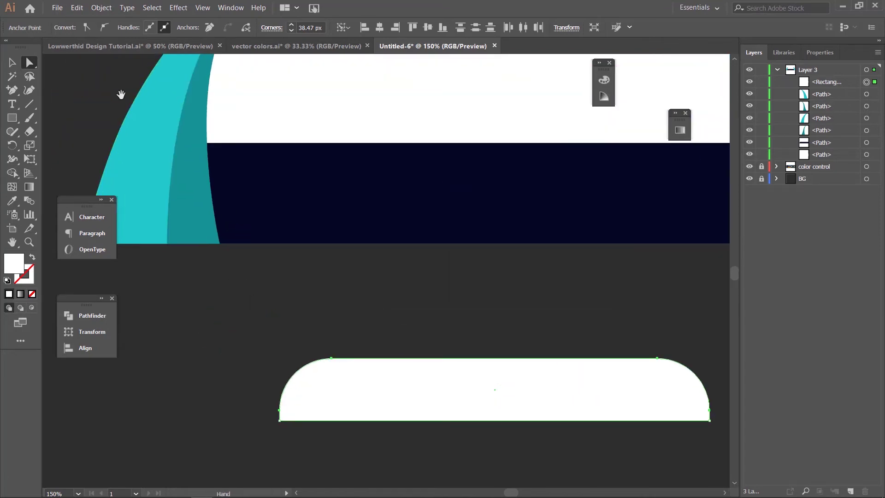
# Step: Fill the rounded tab with the light teal swatch colour using the Eyedropper (I)
pyautogui.moveTo(140, 121); pyautogui.dragTo(284, 247)
pyautogui.moveTo(130, 47); pyautogui.dragTo(216, 43)
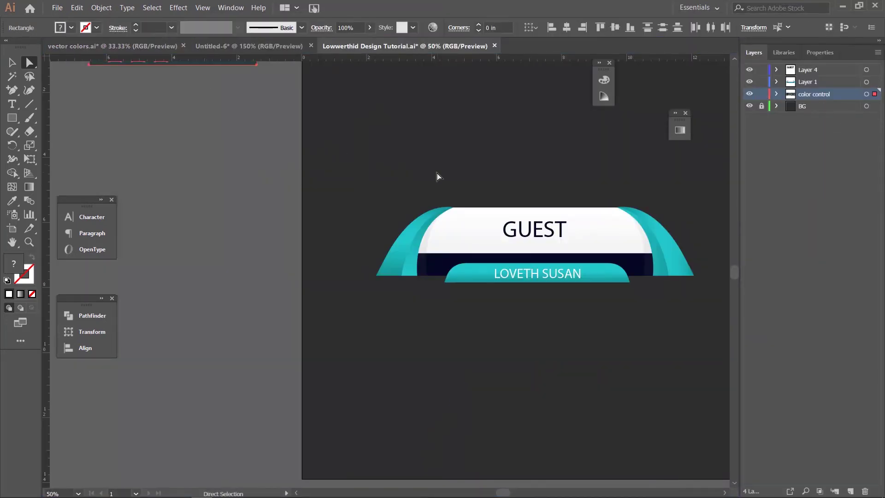
pyautogui.click(229, 48)
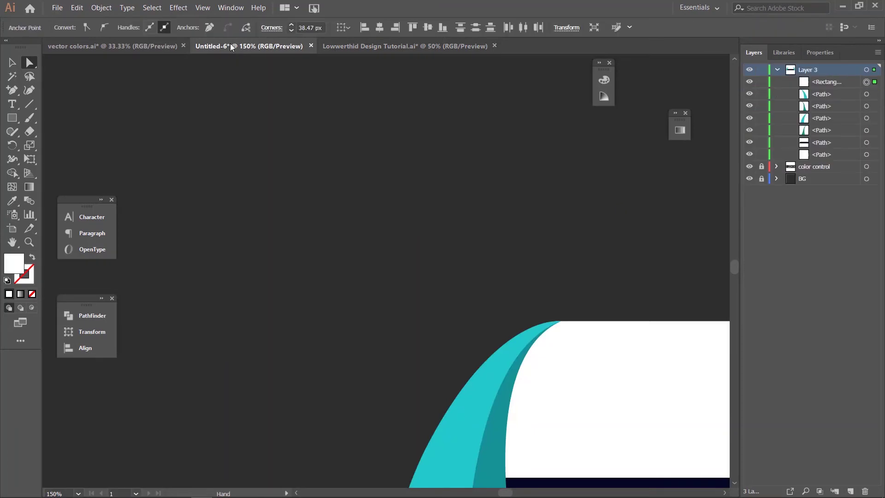
pyautogui.moveTo(225, 136); pyautogui.dragTo(405, 331)
pyautogui.moveTo(241, 223); pyautogui.dragTo(510, 204)
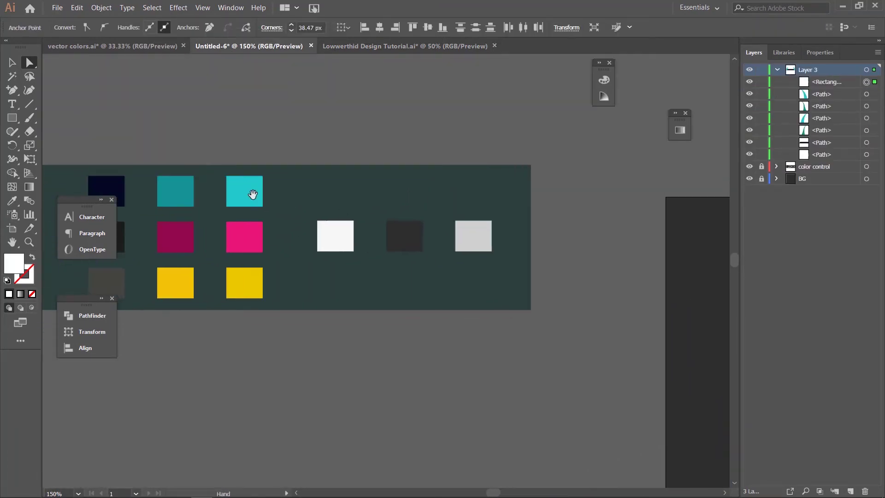
pyautogui.moveTo(335, 197); pyautogui.dragTo(452, 211)
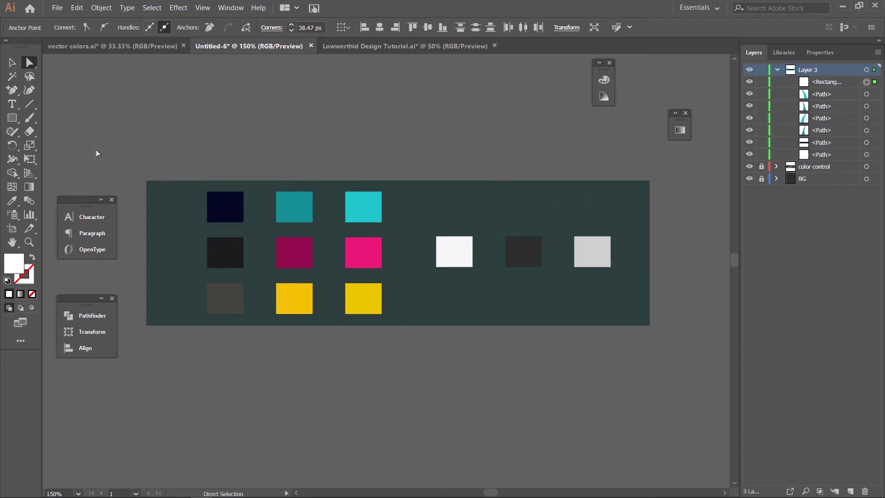
pyautogui.press('i')
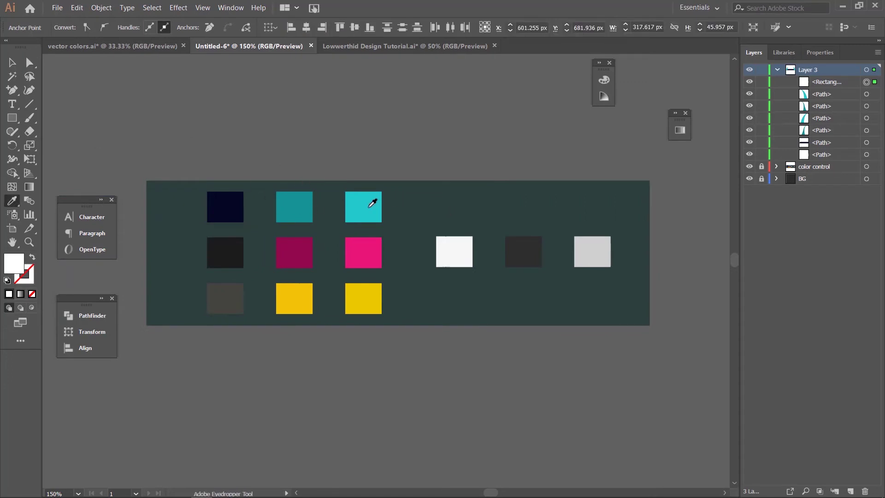
pyautogui.press('ctrl')
pyautogui.hotkey('ctrl', '0')
pyautogui.hotkey('ctrl', '-')
pyautogui.hotkey('ctrl', '-')
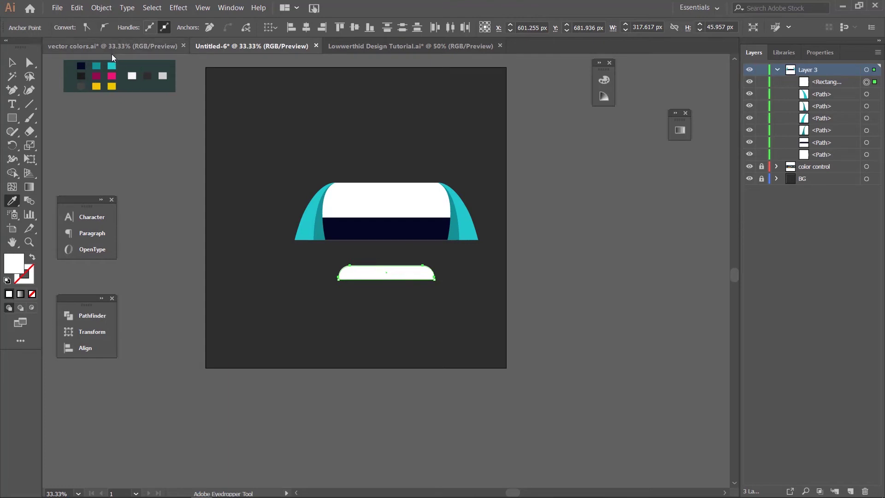
pyautogui.click(113, 65)
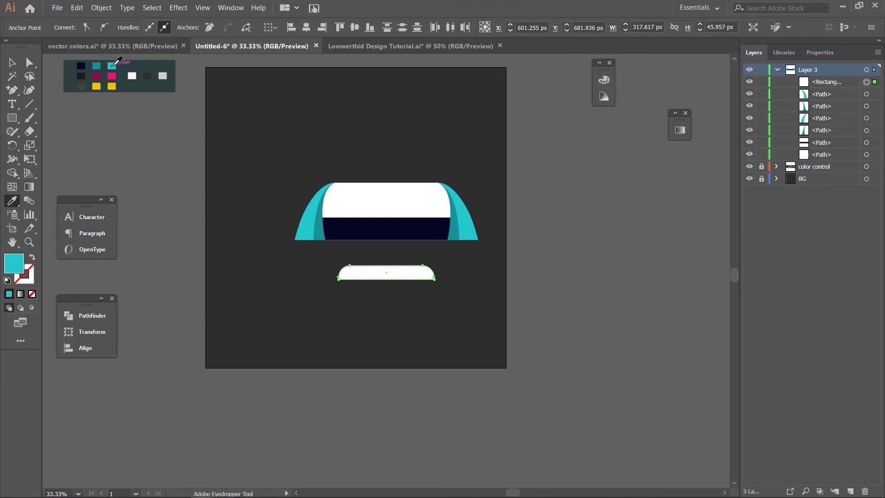
pyautogui.click(11, 64)
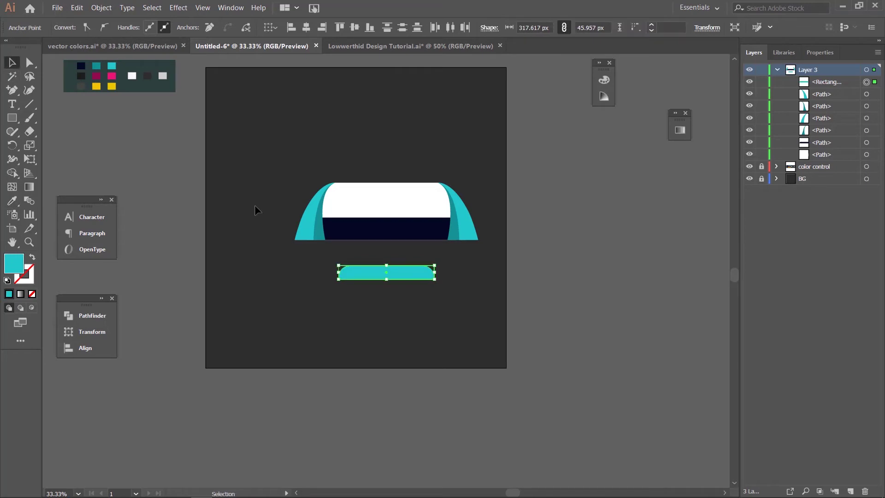
pyautogui.hotkey('ctrl', '=')
pyautogui.hotkey('ctrl', '=')
pyautogui.hotkey('ctrl', '=')
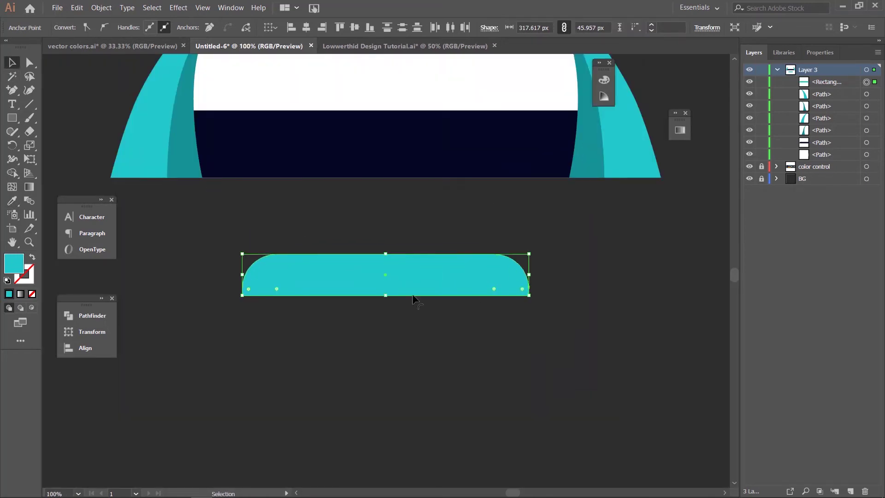
pyautogui.click(364, 44)
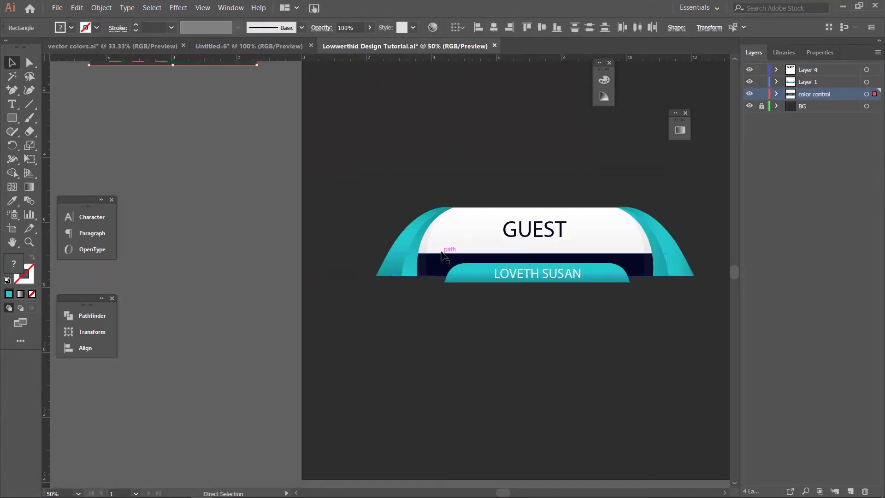
pyautogui.hotkey('ctrl', '=')
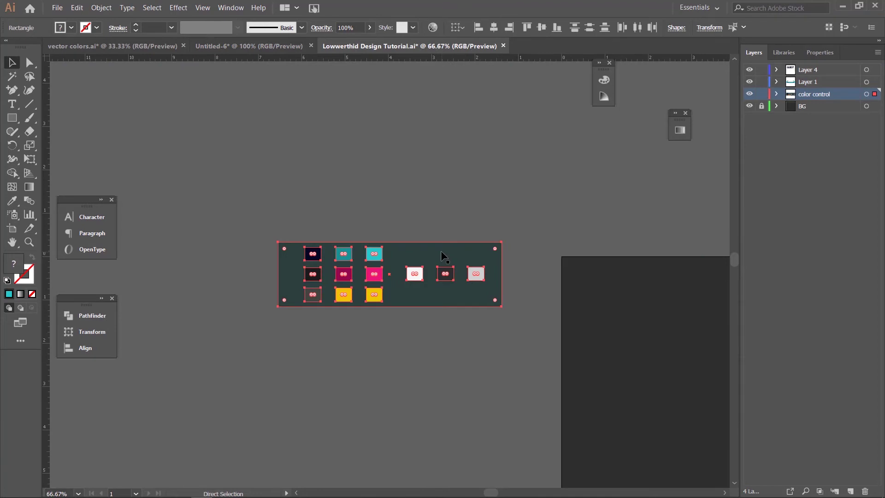
pyautogui.hotkey('ctrl', '=')
pyautogui.hotkey('ctrl', '=')
pyautogui.hotkey('ctrl', '=')
pyautogui.moveTo(666, 446); pyautogui.dragTo(384, 279)
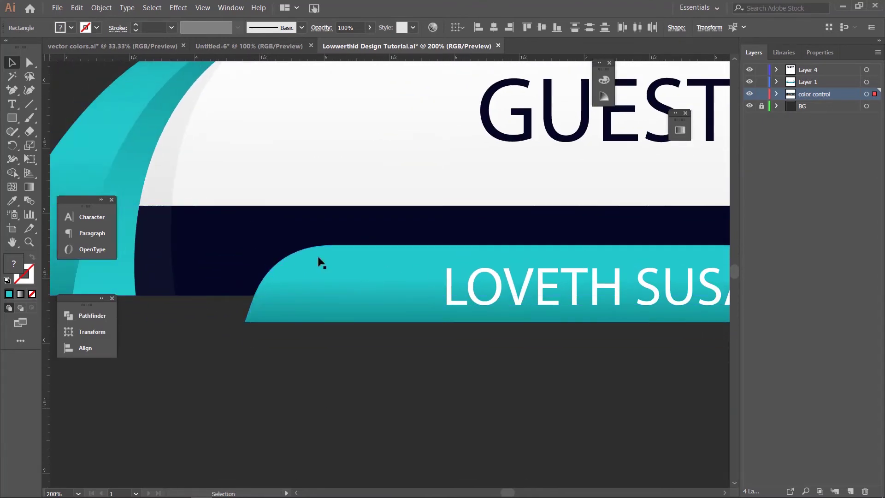
pyautogui.click(251, 49)
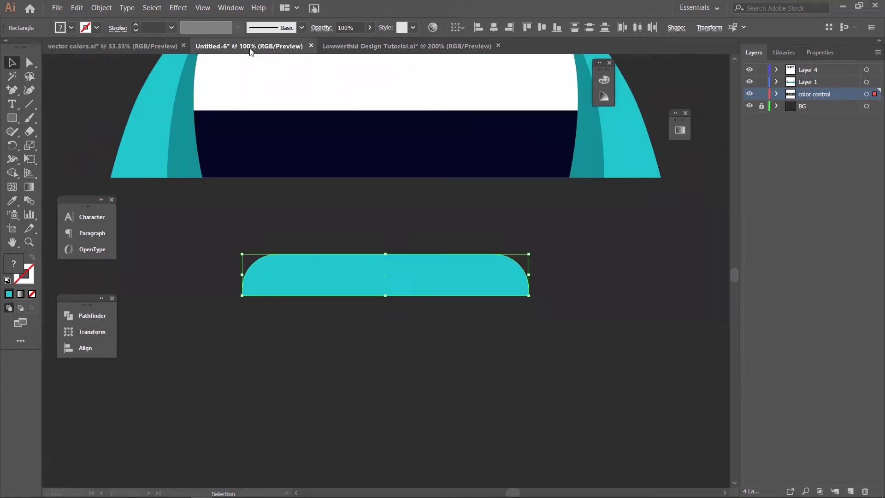
pyautogui.click(378, 290)
pyautogui.press('+')
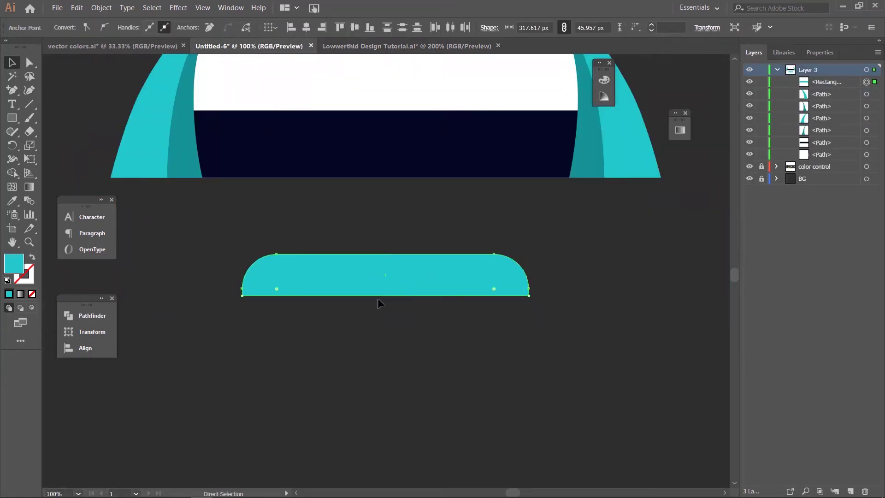
# Step: Push the teal tab's bottom-left anchor outward to give the tab a flared left foot
pyautogui.hotkey('ctrl', '+')
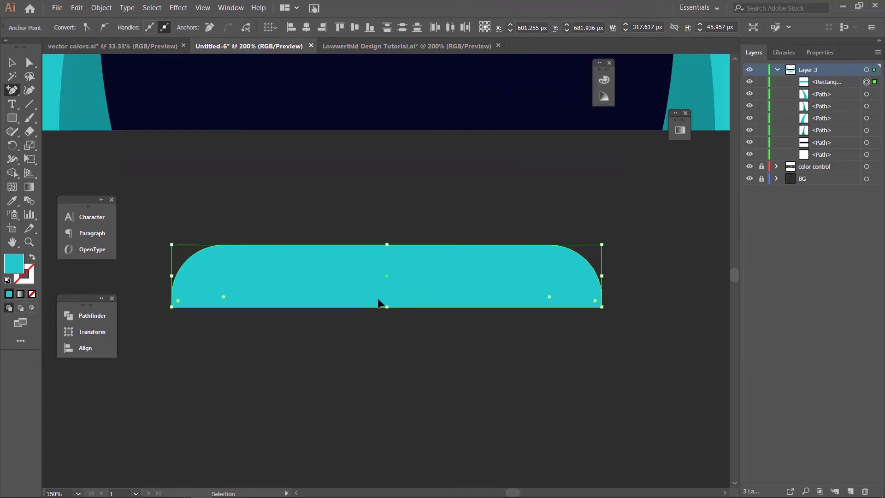
pyautogui.moveTo(266, 382); pyautogui.dragTo(487, 349)
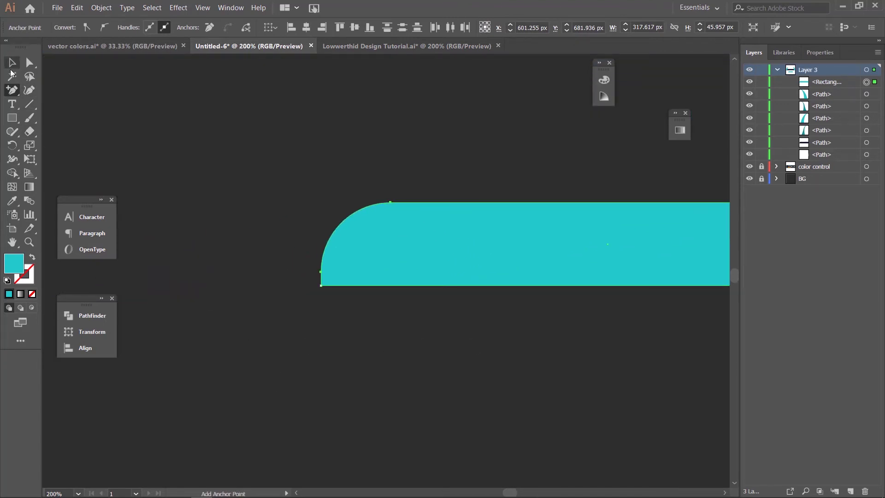
pyautogui.click(29, 63)
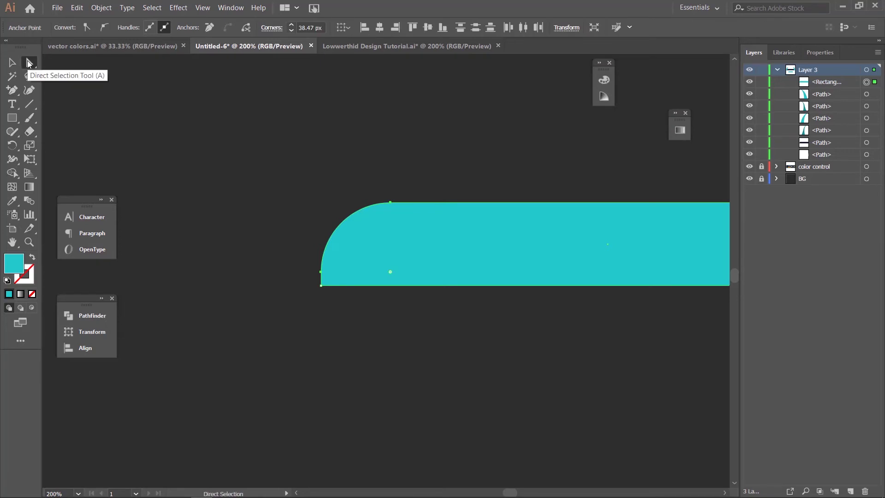
pyautogui.click(321, 286)
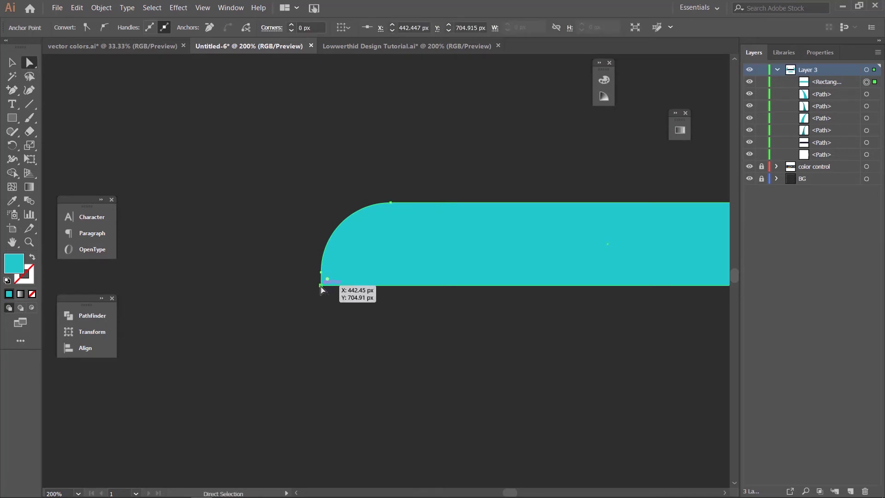
pyautogui.moveTo(321, 286); pyautogui.dragTo(315, 287)
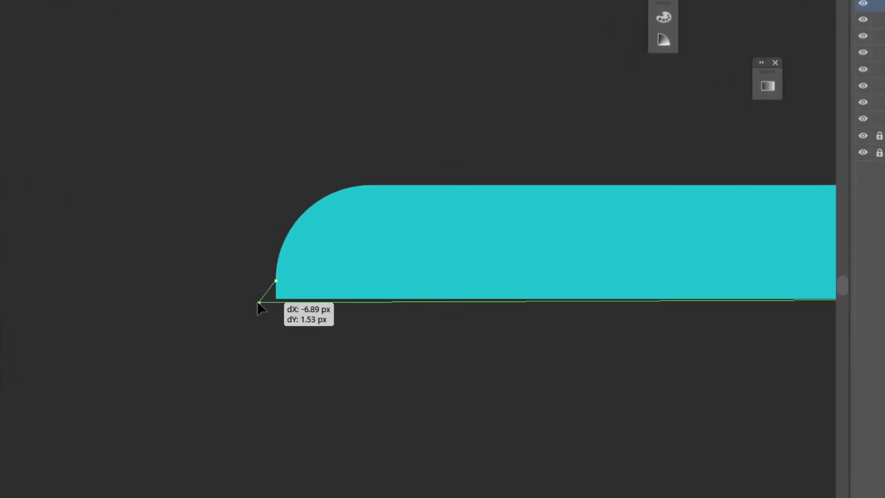
pyautogui.moveTo(257, 301); pyautogui.dragTo(254, 298)
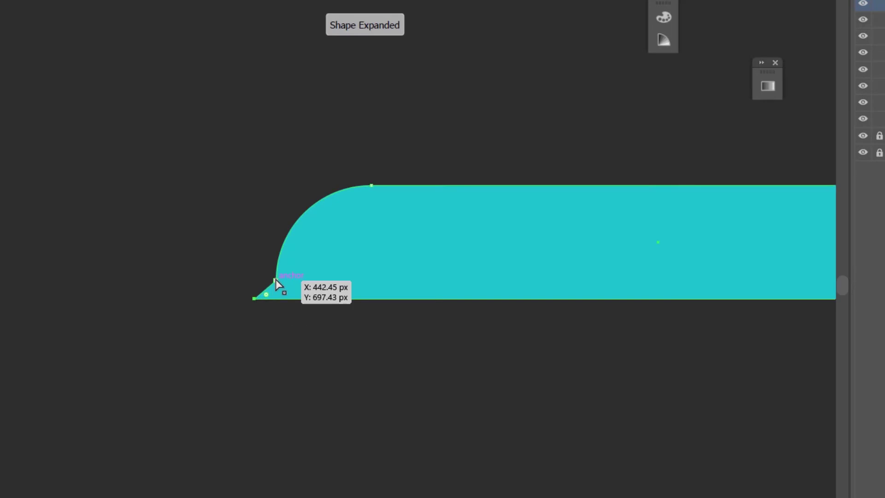
pyautogui.click(276, 281)
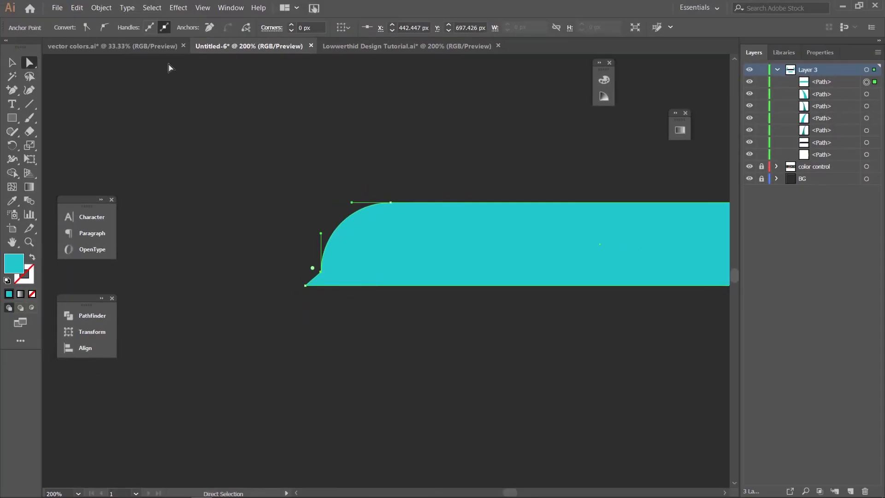
# Step: Convert the tab's lower-left corner point to smooth and reshape its anchors and handles into a slope
pyautogui.click(104, 27)
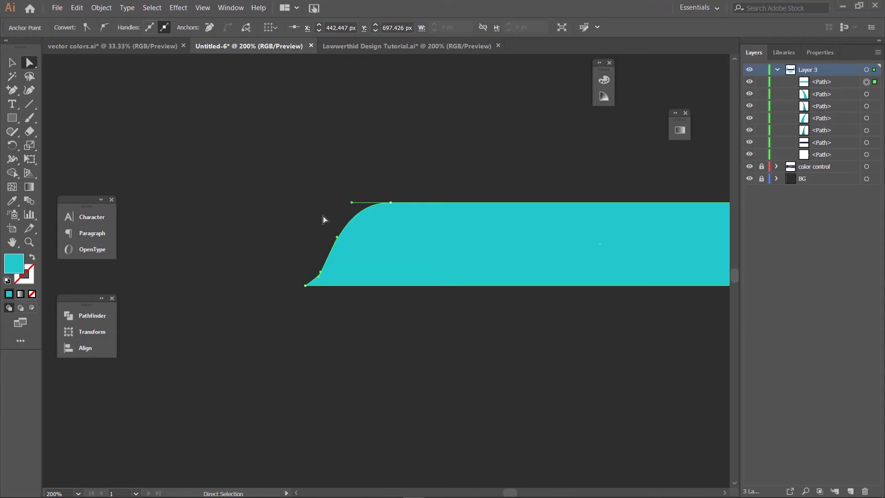
pyautogui.press('v')
pyautogui.press('a')
pyautogui.moveTo(320, 271); pyautogui.dragTo(320, 271)
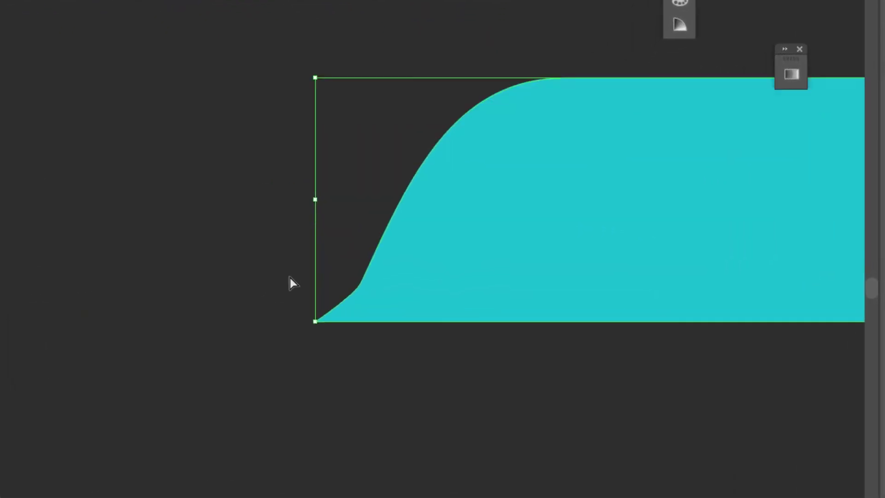
pyautogui.press('a')
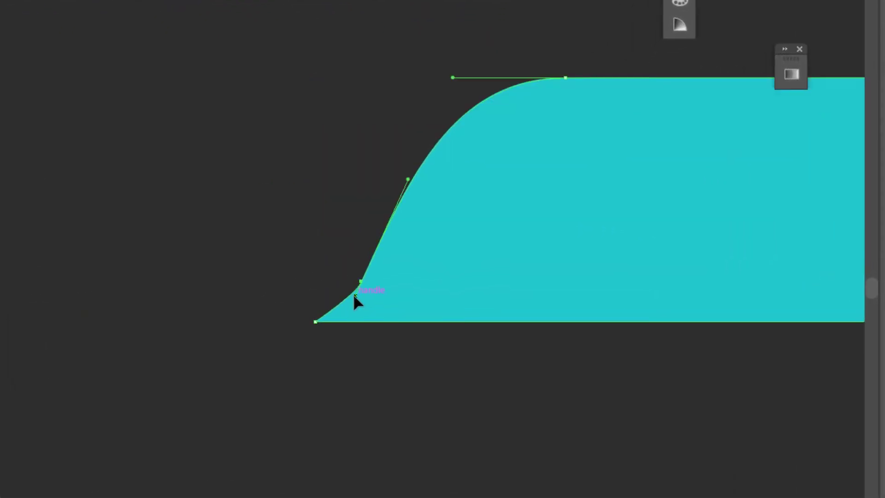
pyautogui.moveTo(353, 295)
pyautogui.mouseDown()
pyautogui.moveTo(344, 294)
pyautogui.moveTo(355, 290)
pyautogui.mouseUp()
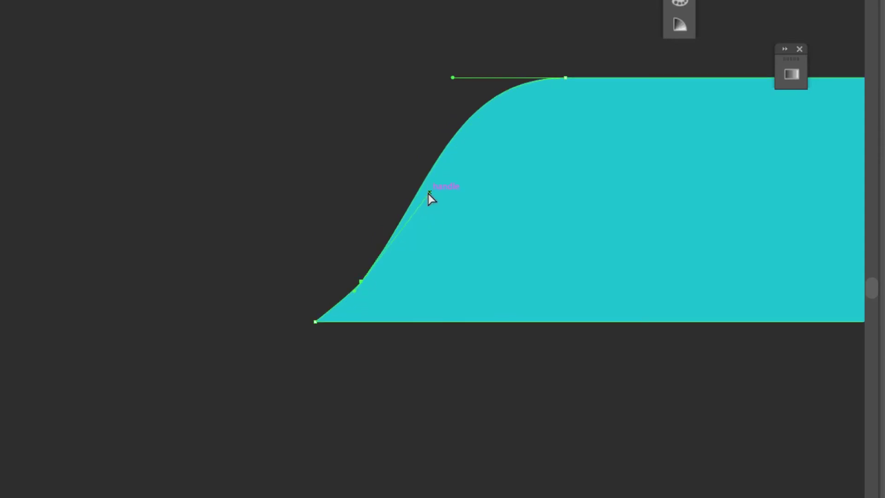
pyautogui.moveTo(428, 192); pyautogui.dragTo(413, 227)
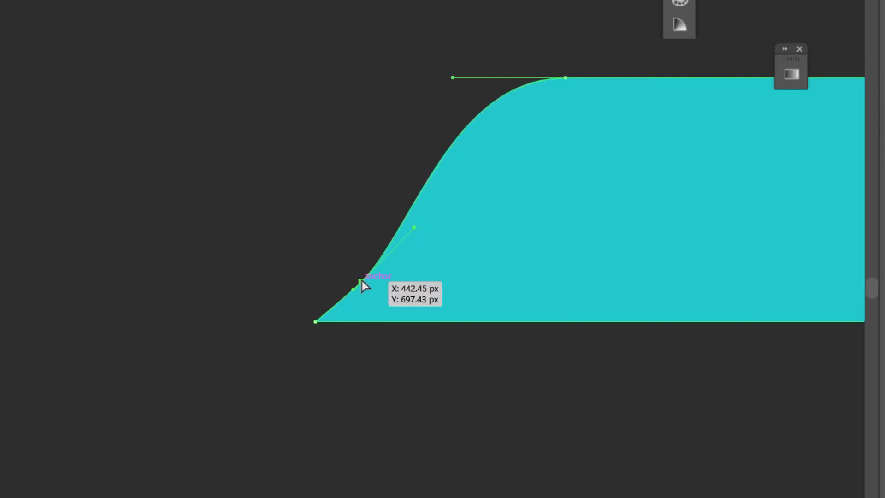
pyautogui.moveTo(362, 282); pyautogui.dragTo(368, 261)
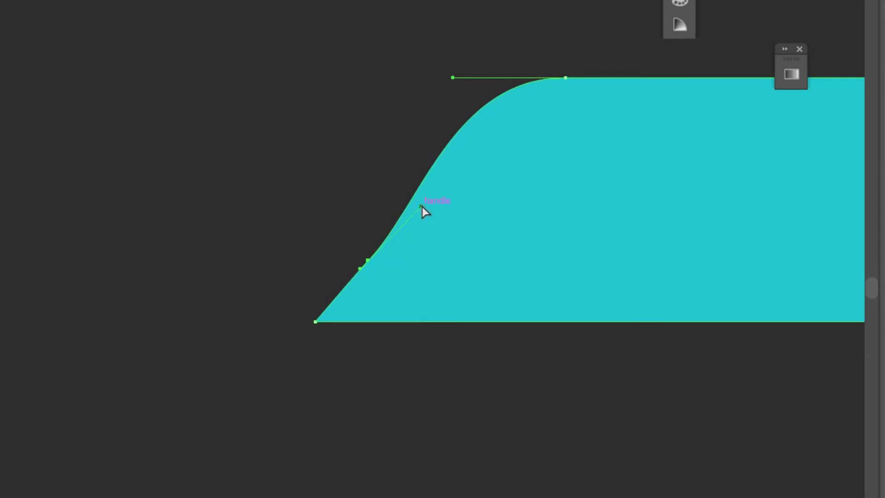
pyautogui.moveTo(421, 207); pyautogui.dragTo(413, 195)
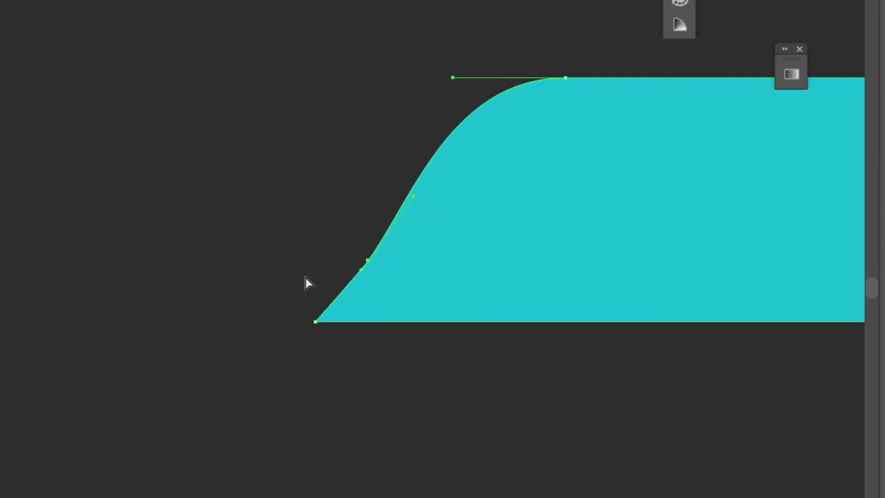
pyautogui.moveTo(370, 259); pyautogui.dragTo(361, 260)
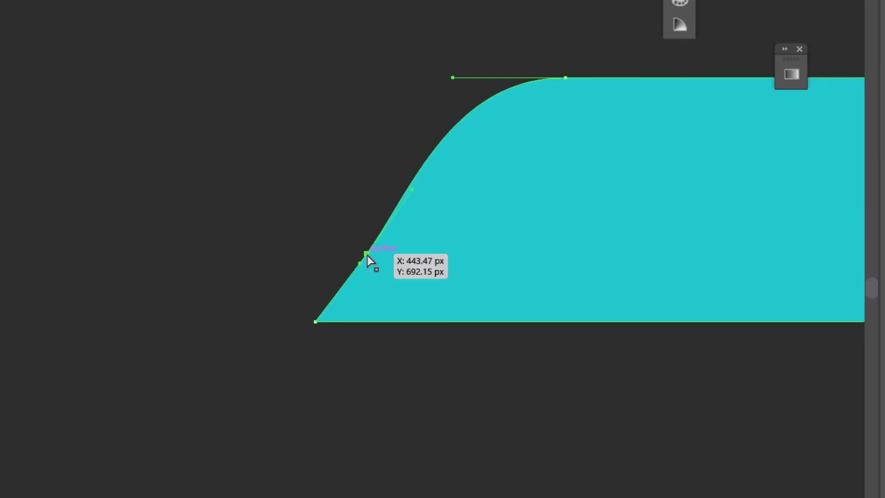
pyautogui.moveTo(366, 255); pyautogui.dragTo(363, 248)
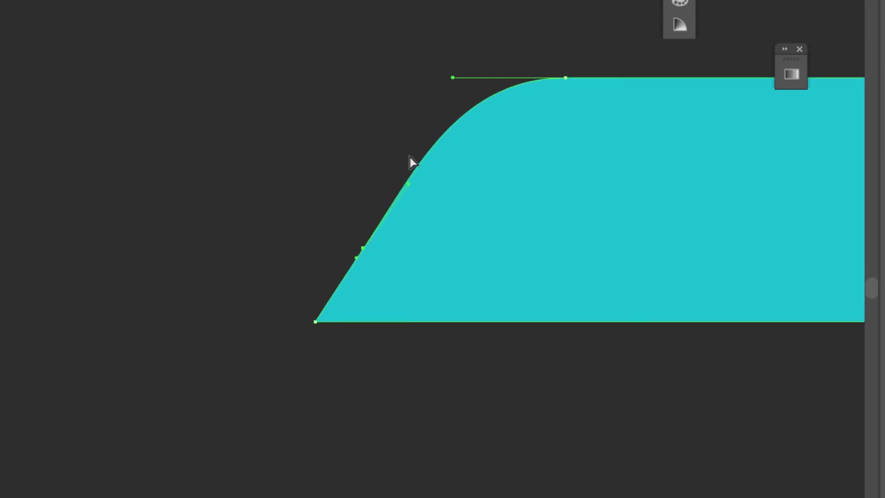
pyautogui.click(325, 194)
# Step: Nudge the sloped-edge point one pixel left and align its handle with the slanted edge
pyautogui.scroll(-4, 400, 237)
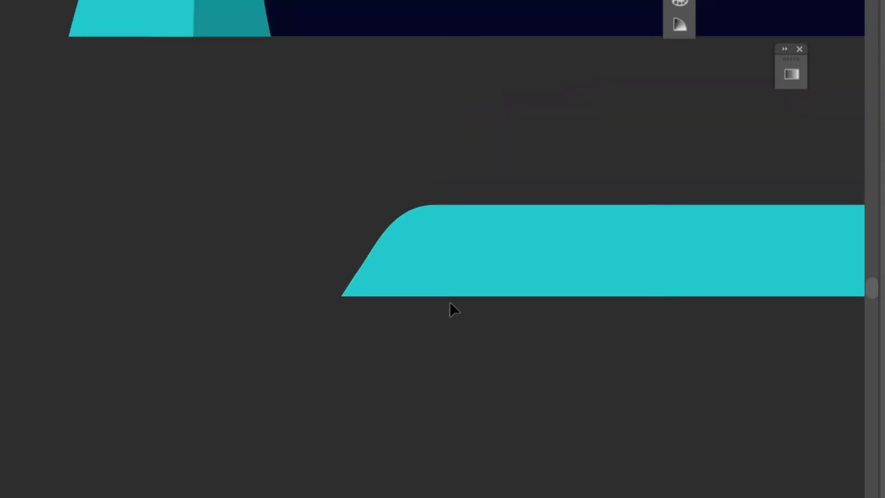
pyautogui.scroll(-2, 451, 347)
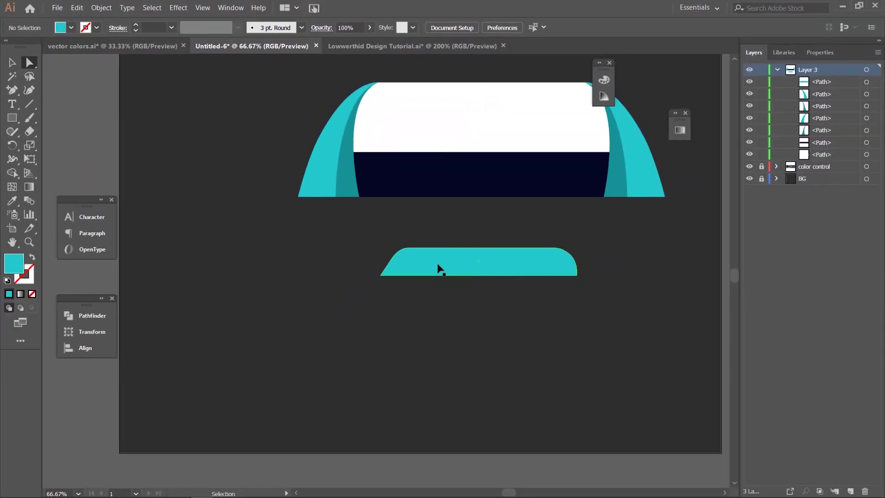
pyautogui.scroll(6, 438, 268)
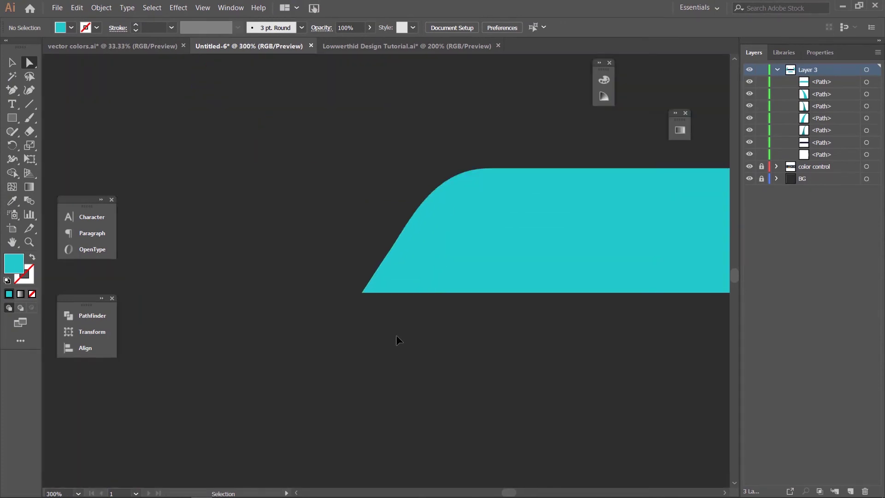
pyautogui.scroll(1, 384, 265)
pyautogui.click(387, 239)
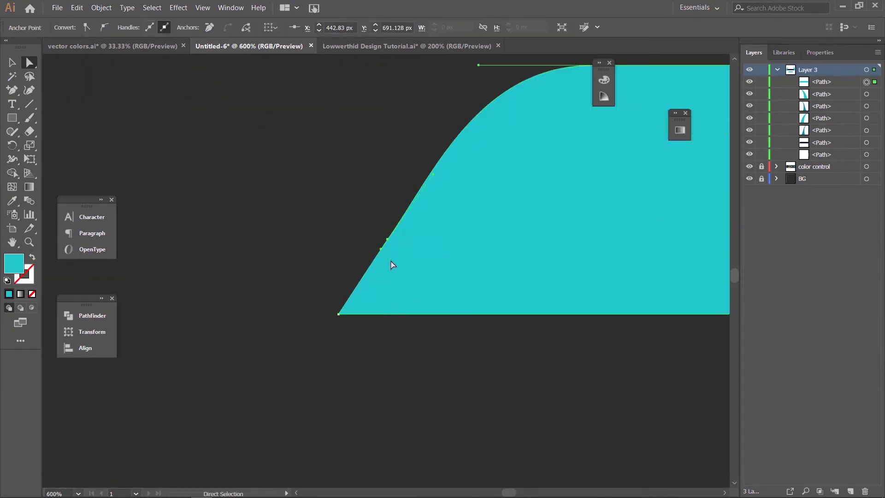
pyautogui.click(386, 239)
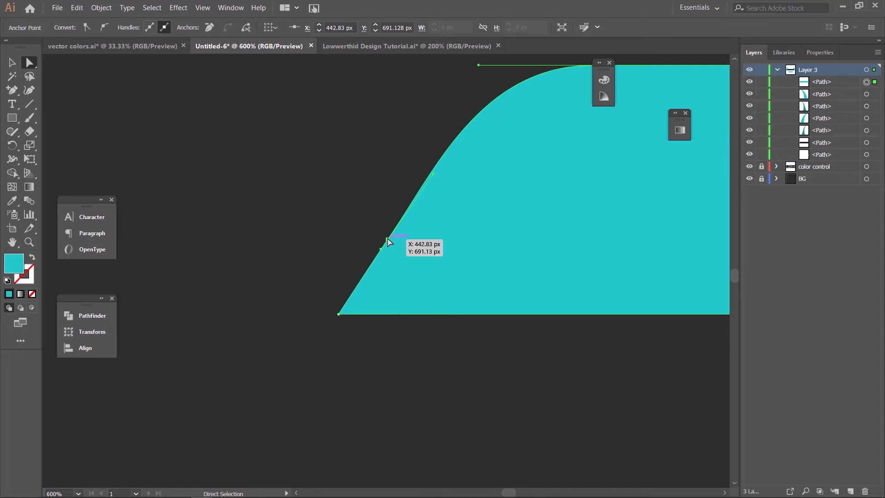
pyautogui.press('Left')
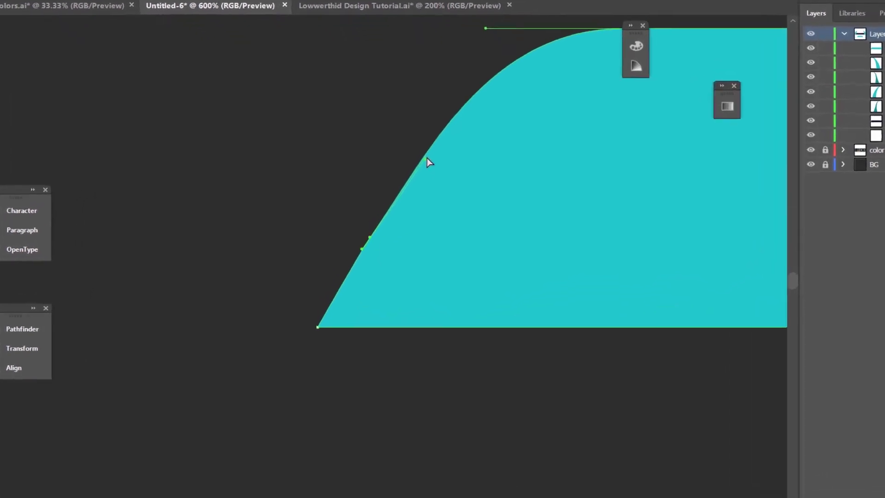
pyautogui.moveTo(427, 136); pyautogui.dragTo(424, 131)
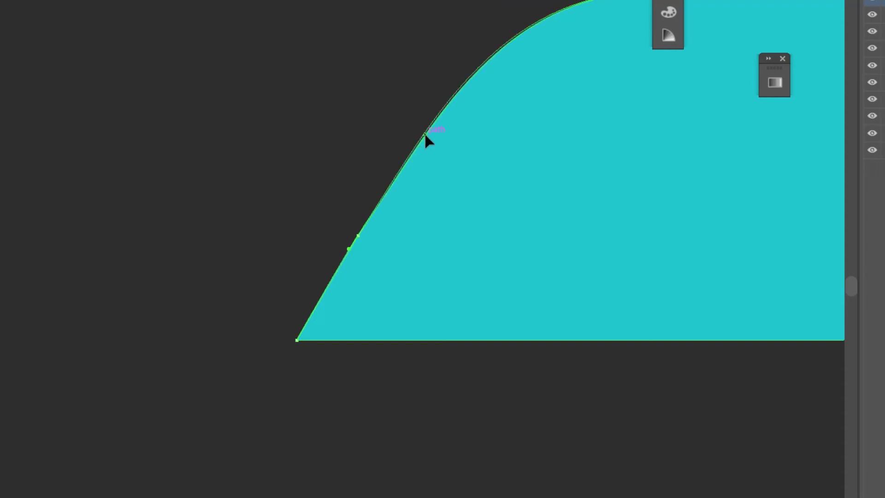
pyautogui.click(318, 188)
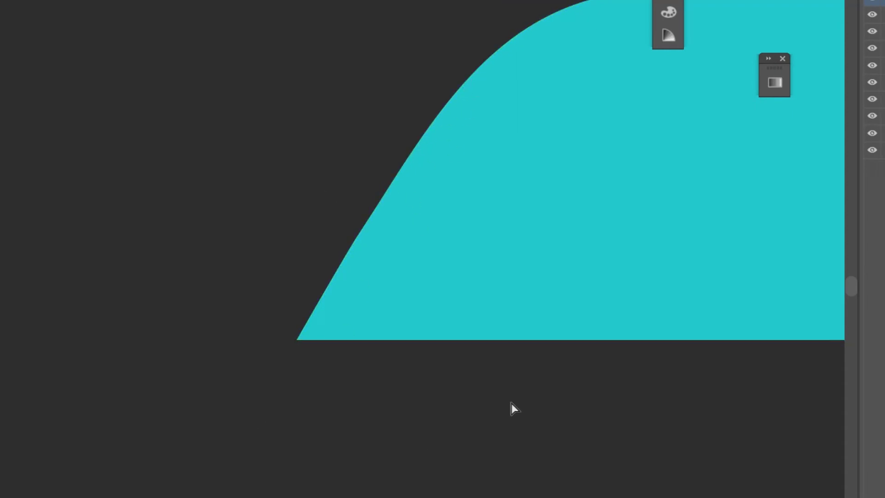
# Step: Copy the teal tab, paste it in place, and shift the copy to the right
pyautogui.hotkey('ctrl', '-')
pyautogui.hotkey('ctrl', '-')
pyautogui.hotkey('ctrl', '-')
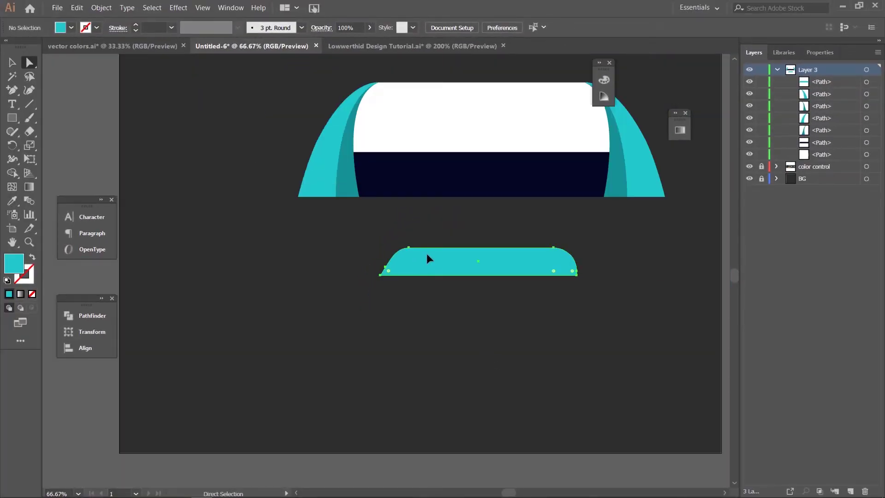
pyautogui.click(427, 253)
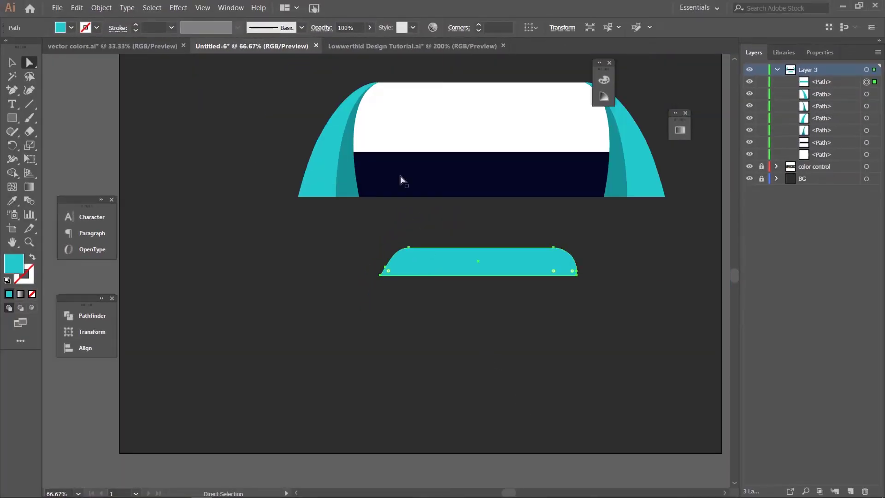
pyautogui.click(8, 68)
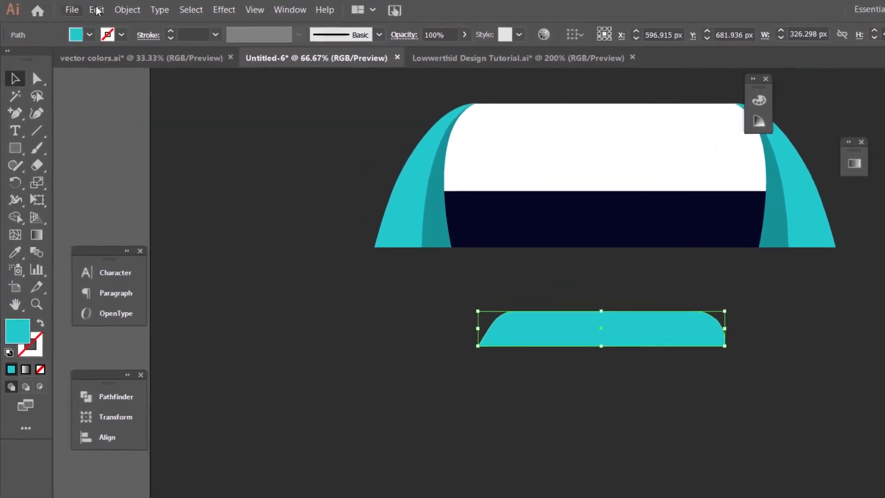
pyautogui.click(79, 8)
pyautogui.click(121, 77)
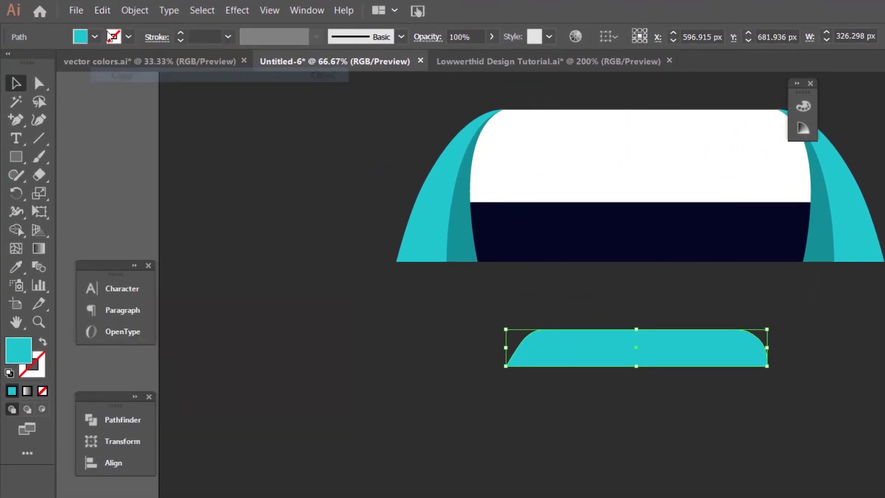
pyautogui.click(102, 10)
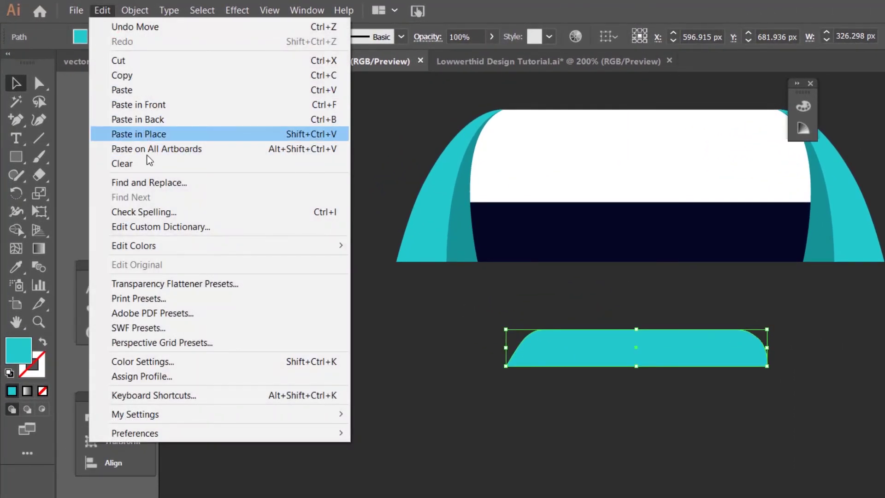
pyautogui.click(145, 134)
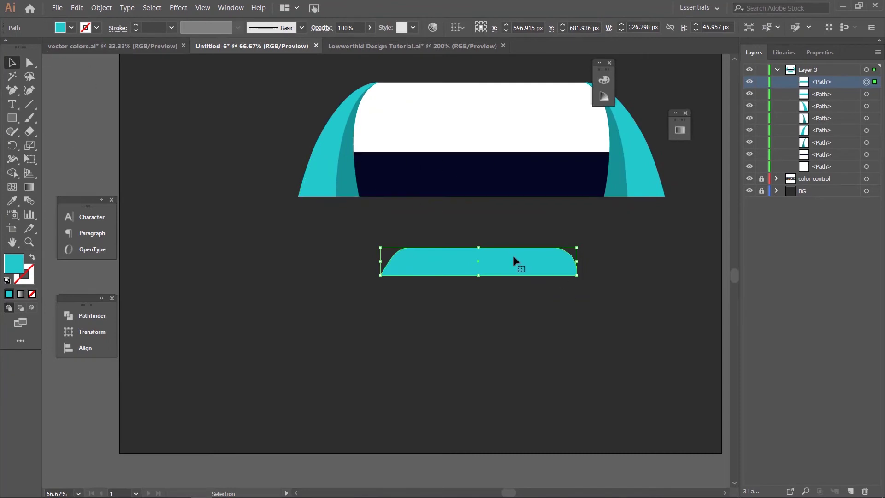
pyautogui.moveTo(514, 261); pyautogui.dragTo(605, 268)
# Step: Reflect the copy across a vertical axis, slide it left to overlap, and select both halves
pyautogui.rightClick(604, 268)
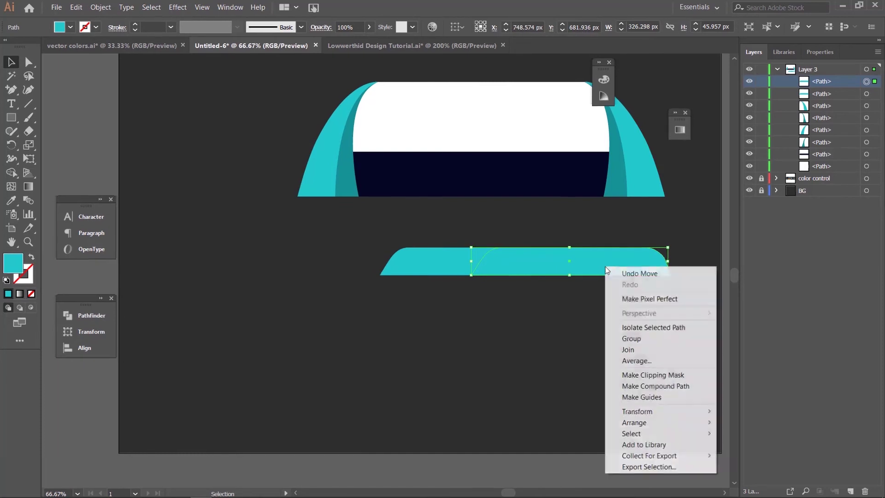
pyautogui.moveTo(571, 374)
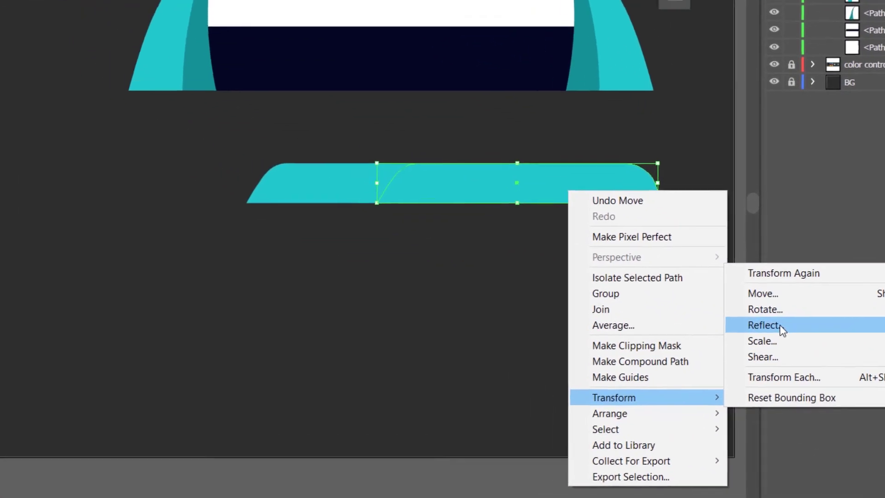
pyautogui.click(712, 304)
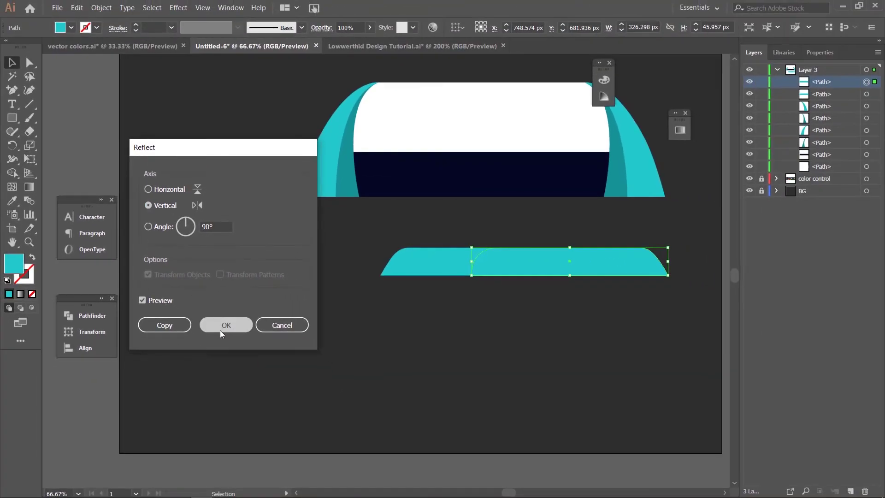
pyautogui.click(258, 355)
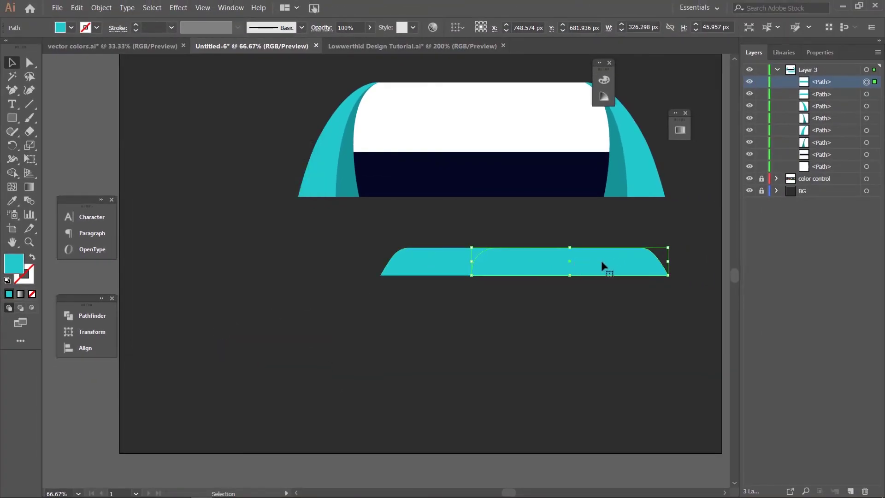
pyautogui.moveTo(604, 259); pyautogui.dragTo(551, 270)
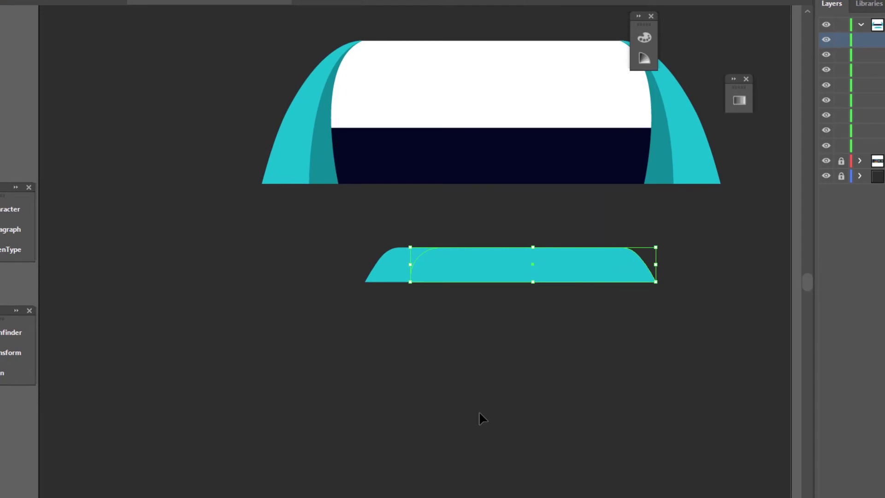
pyautogui.click(480, 381)
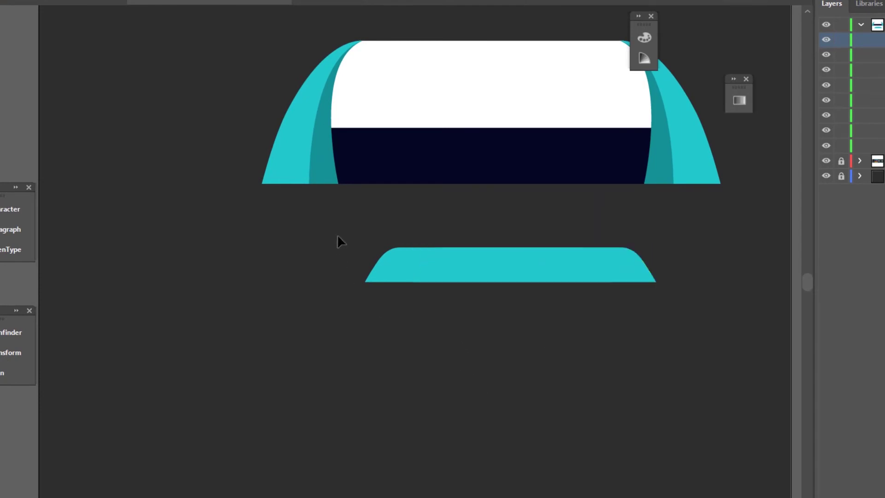
pyautogui.moveTo(338, 236); pyautogui.dragTo(669, 339)
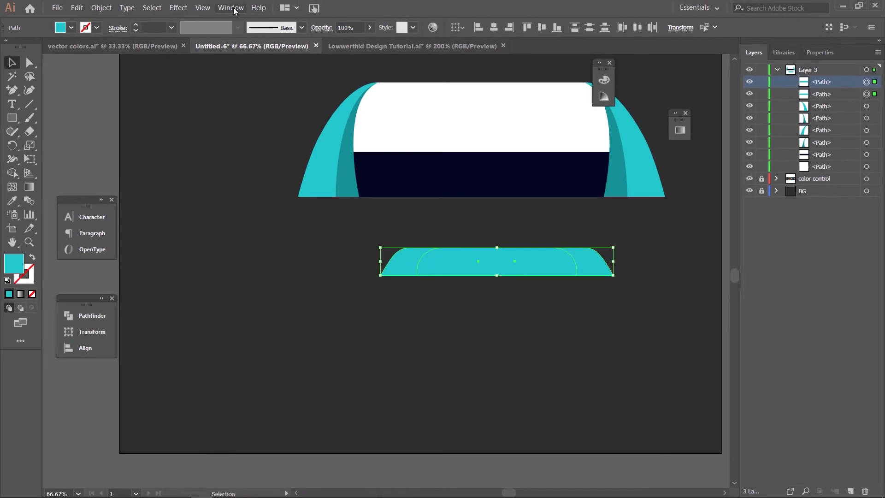
# Step: Unite the two teal halves with Pathfinder into one 386.884 × 45.957 px path
pyautogui.click(231, 8)
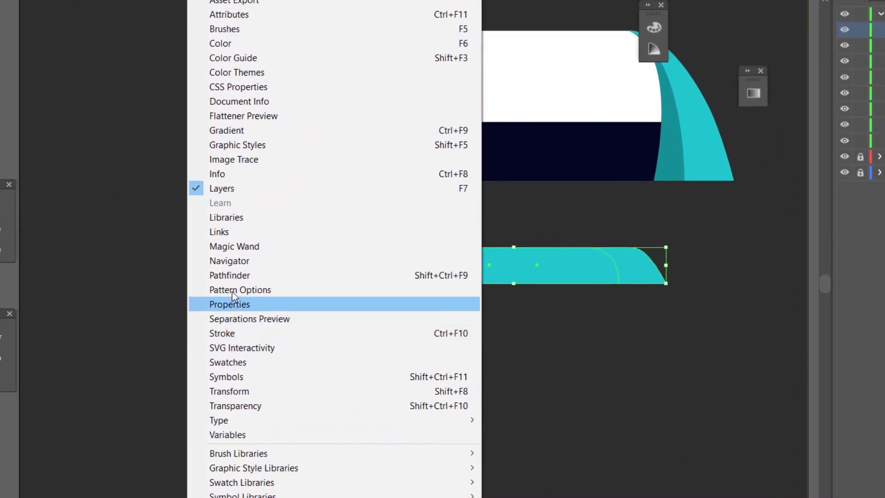
pyautogui.click(229, 279)
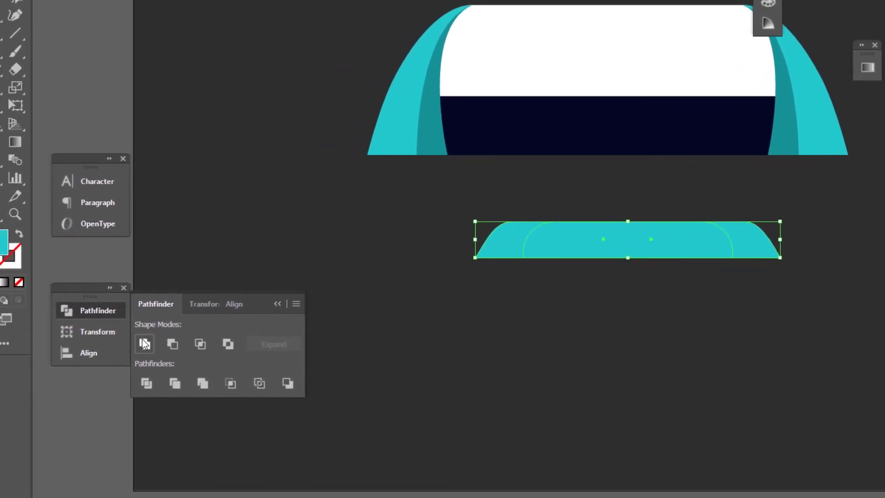
pyautogui.click(145, 344)
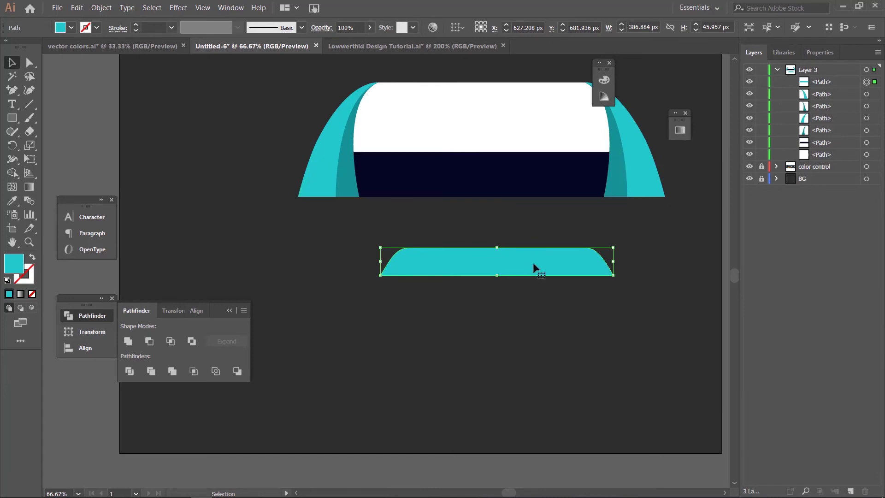
# Step: Move the teal tab up under the navy strip and scale it from centre to 361.352 × 42.924 px
pyautogui.moveTo(533, 261); pyautogui.dragTo(521, 198)
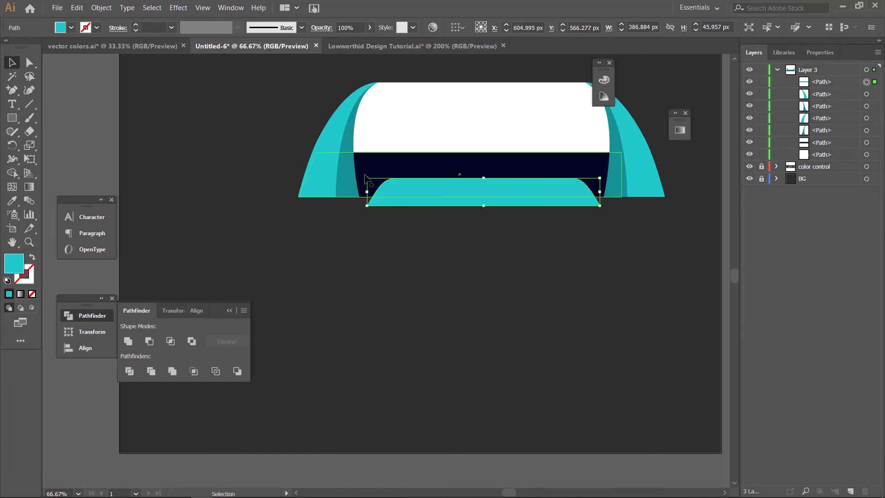
pyautogui.moveTo(366, 177); pyautogui.dragTo(373, 178)
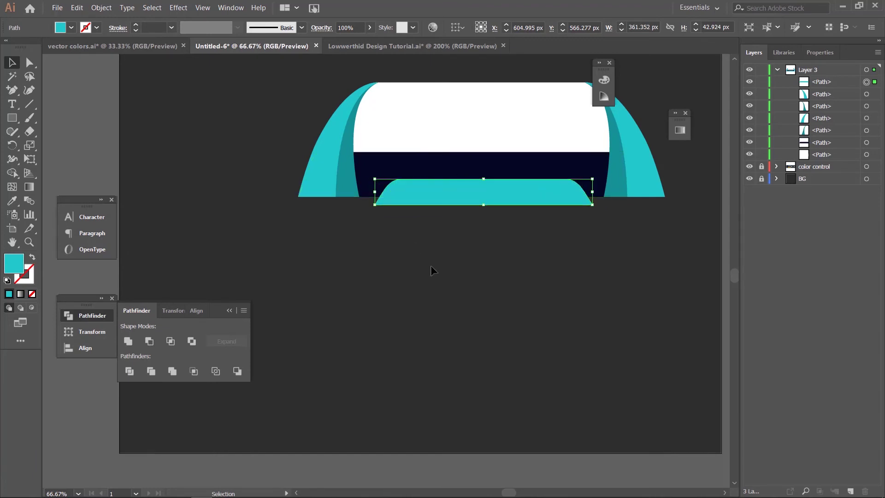
pyautogui.click(544, 290)
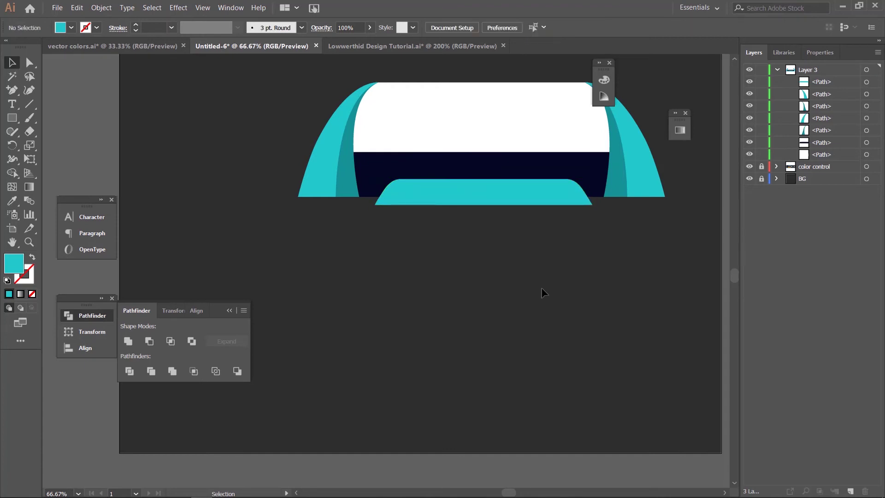
pyautogui.hotkey('ctrl', '-')
pyautogui.hotkey('ctrl', '-')
pyautogui.hotkey('ctrl', '-')
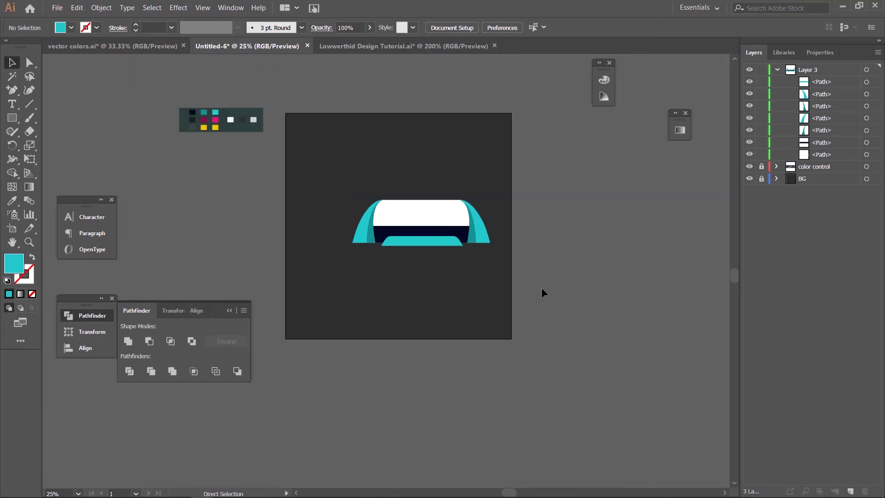
# Step: Select all the banner artwork and move it about 132 px left on the artboard
pyautogui.moveTo(330, 182); pyautogui.dragTo(511, 287)
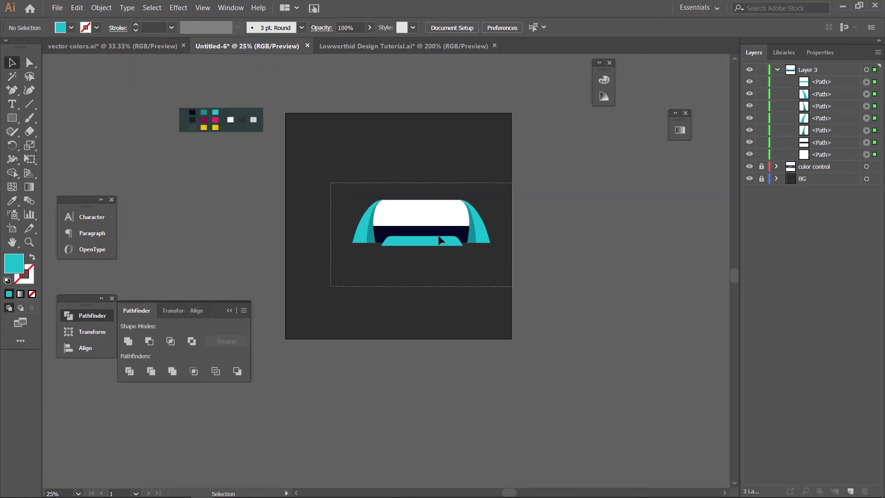
pyautogui.moveTo(453, 236); pyautogui.dragTo(423, 236)
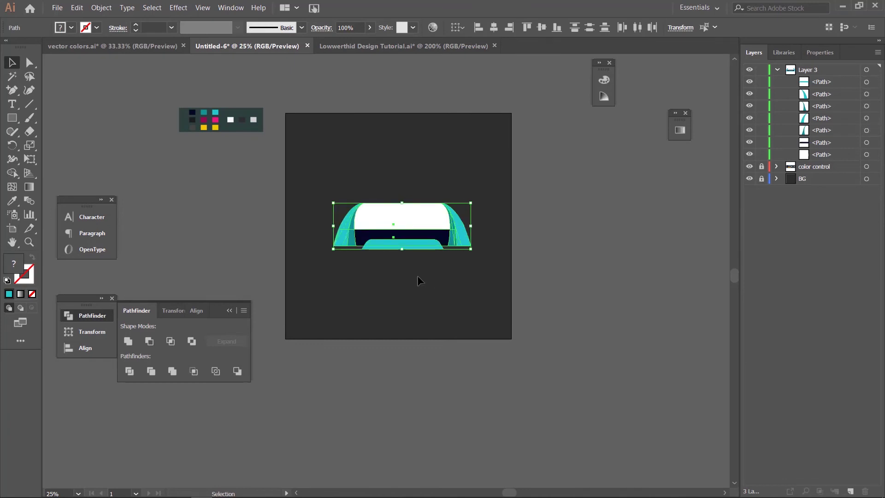
pyautogui.click(419, 279)
pyautogui.hotkey('ctrl', '=')
pyautogui.hotkey('ctrl', '=')
pyautogui.hotkey('ctrl', '=')
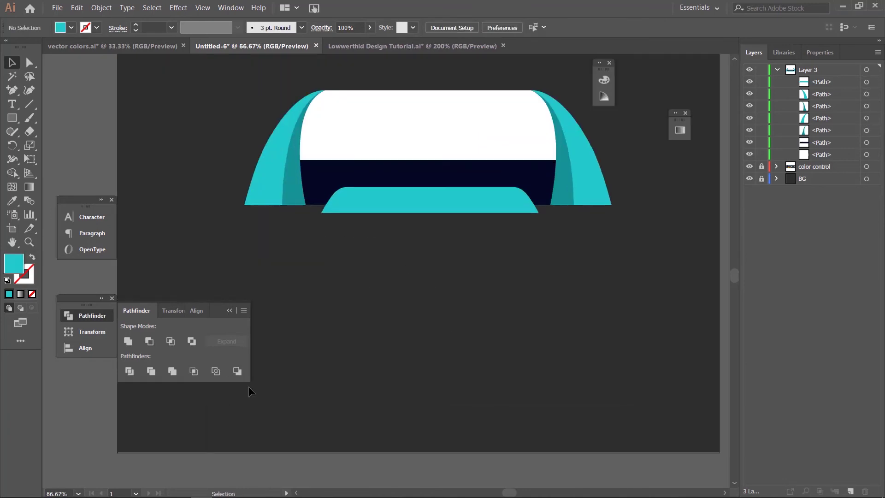
pyautogui.click(263, 171)
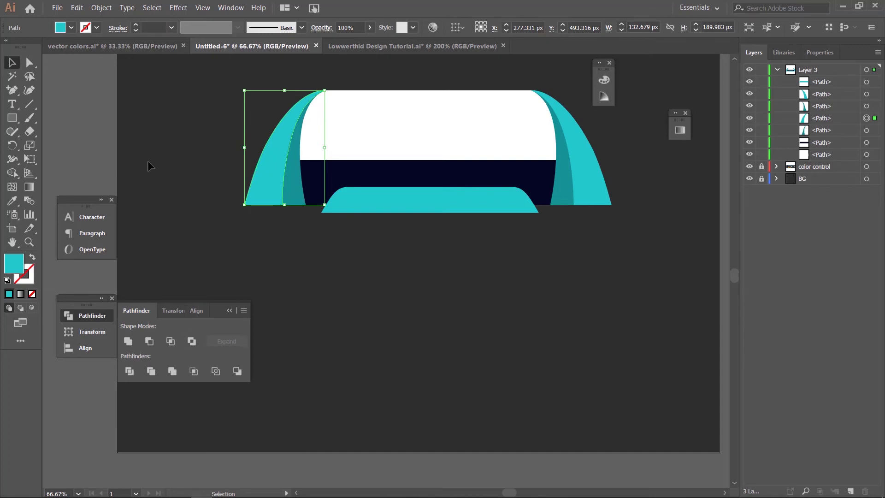
pyautogui.moveTo(137, 132); pyautogui.dragTo(364, 258)
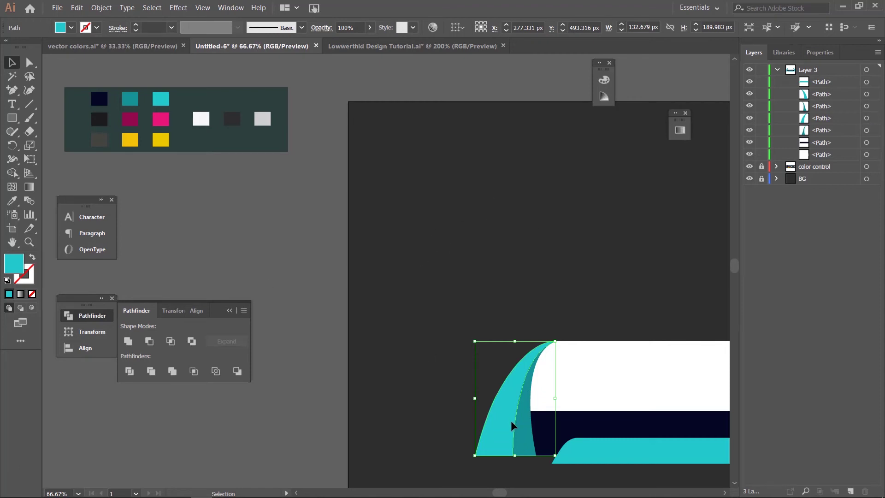
pyautogui.click(415, 322)
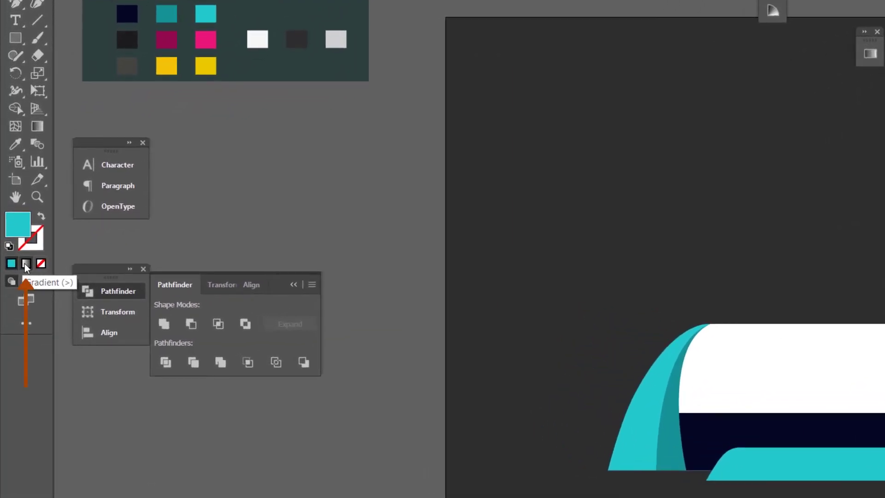
# Step: Apply a linear gradient fill to the left outer arc at a 90° angle
pyautogui.click(647, 418)
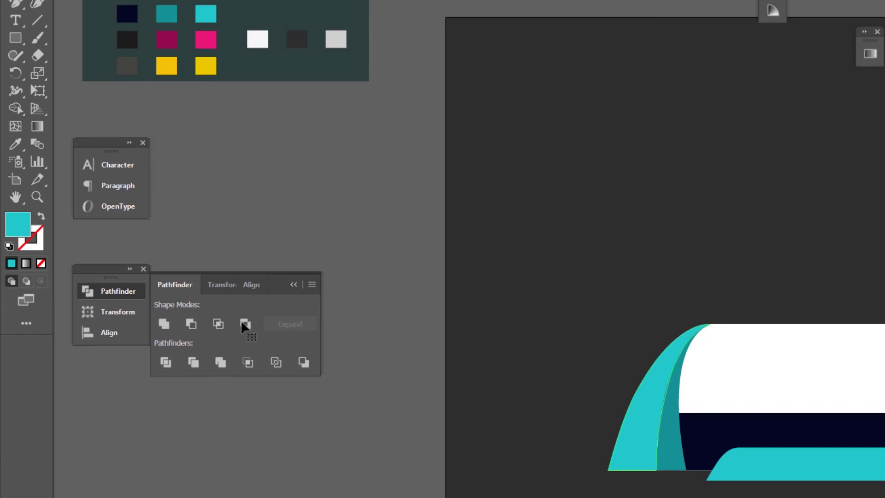
pyautogui.click(26, 264)
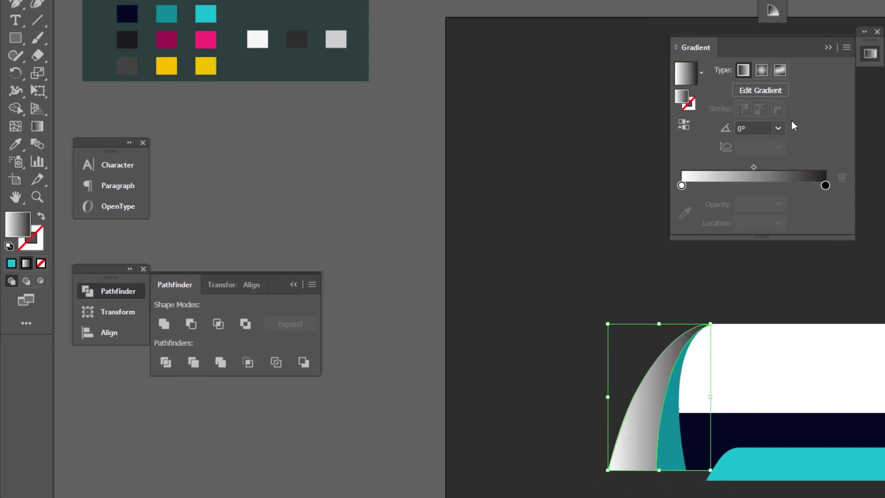
pyautogui.click(754, 127)
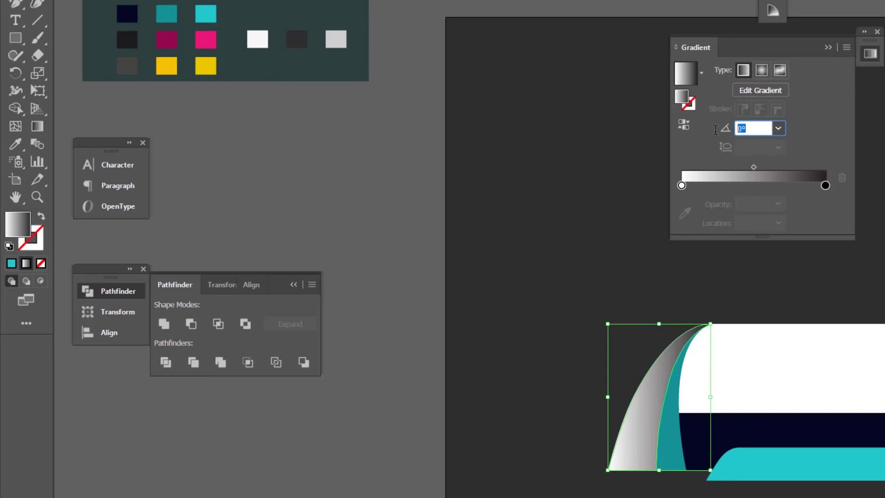
pyautogui.write('90')
pyautogui.press('Return')
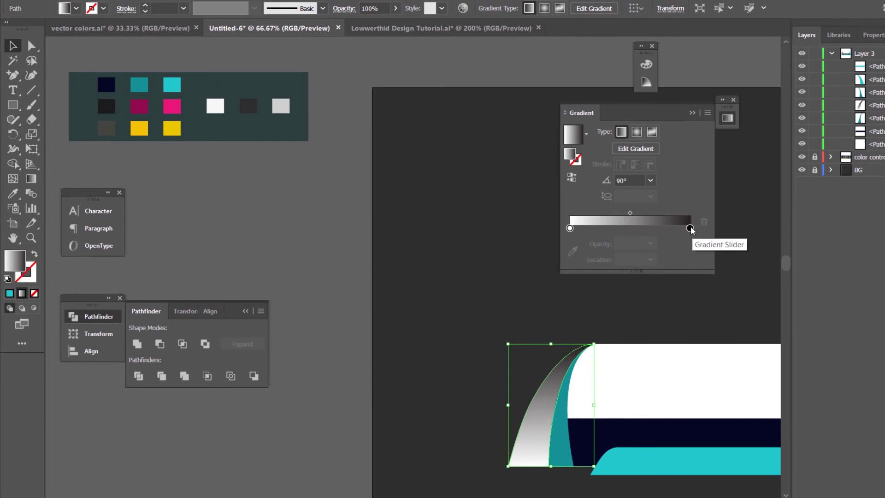
# Step: Colour the gradient stops dark teal and bright teal from the swatches, moving the bright stop to 54.06%
pyautogui.click(690, 228)
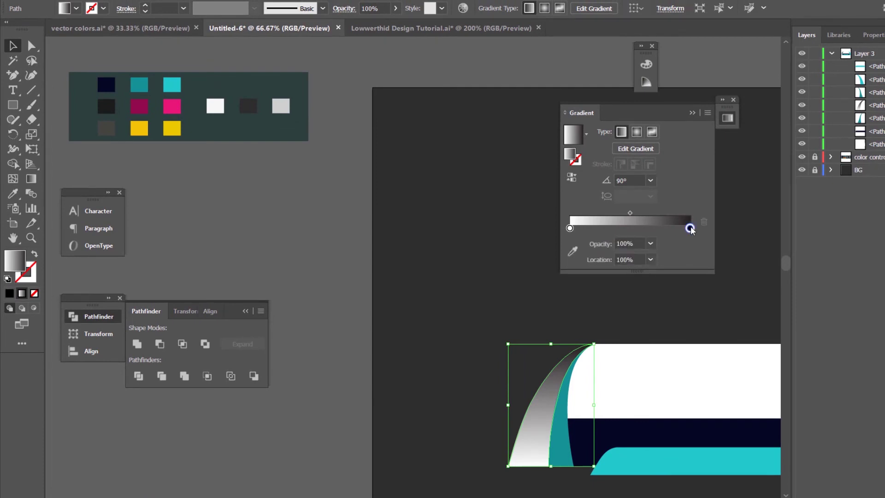
pyautogui.click(573, 253)
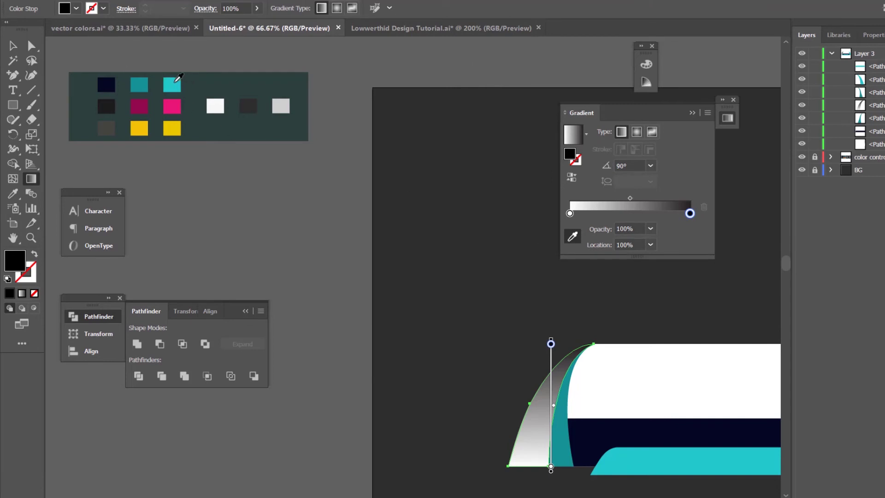
pyautogui.click(176, 81)
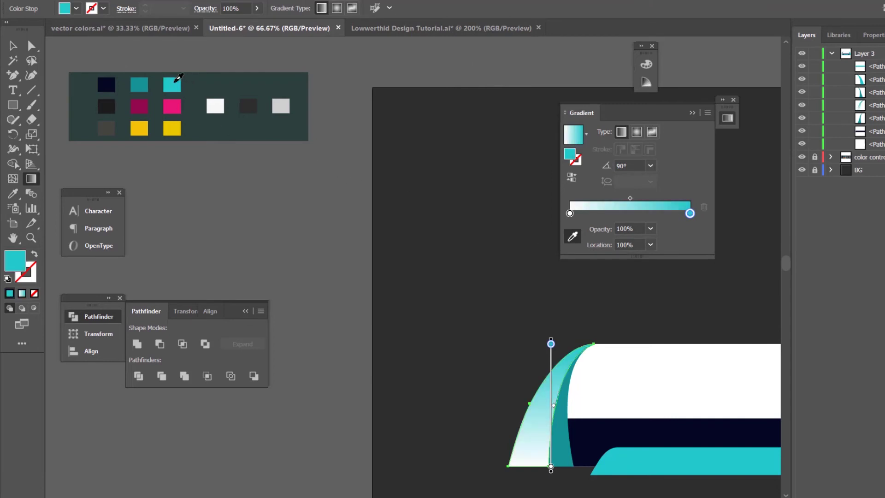
pyautogui.click(570, 214)
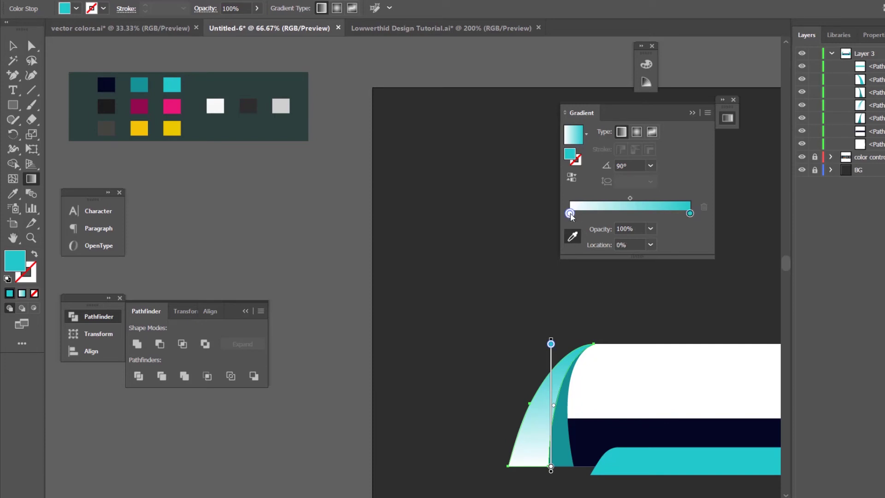
pyautogui.click(573, 237)
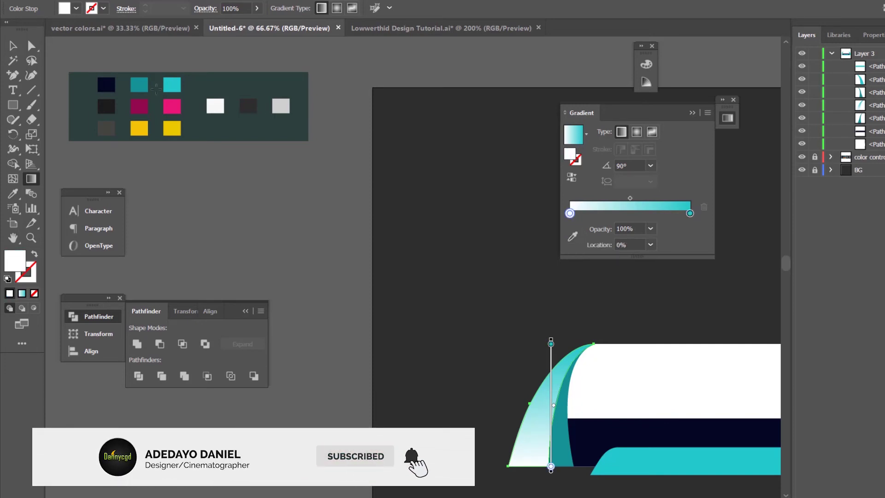
pyautogui.click(565, 236)
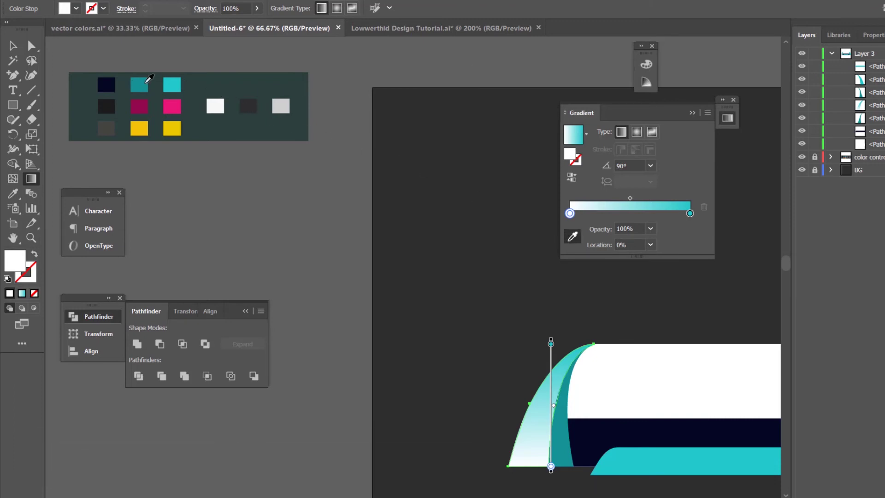
pyautogui.click(147, 81)
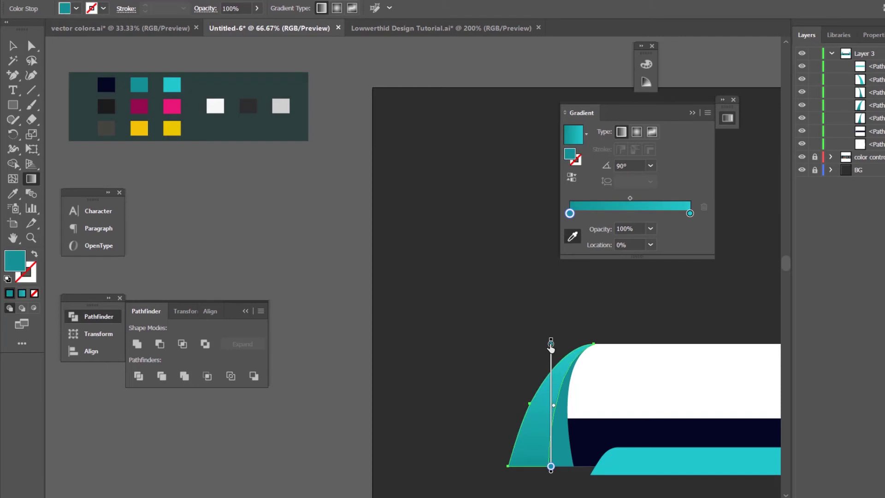
pyautogui.click(551, 344)
pyautogui.moveTo(550, 346)
pyautogui.mouseDown()
pyautogui.moveTo(546, 415)
pyautogui.moveTo(551, 362)
pyautogui.moveTo(550, 410)
pyautogui.moveTo(550, 388)
pyautogui.moveTo(551, 400)
pyautogui.mouseUp()
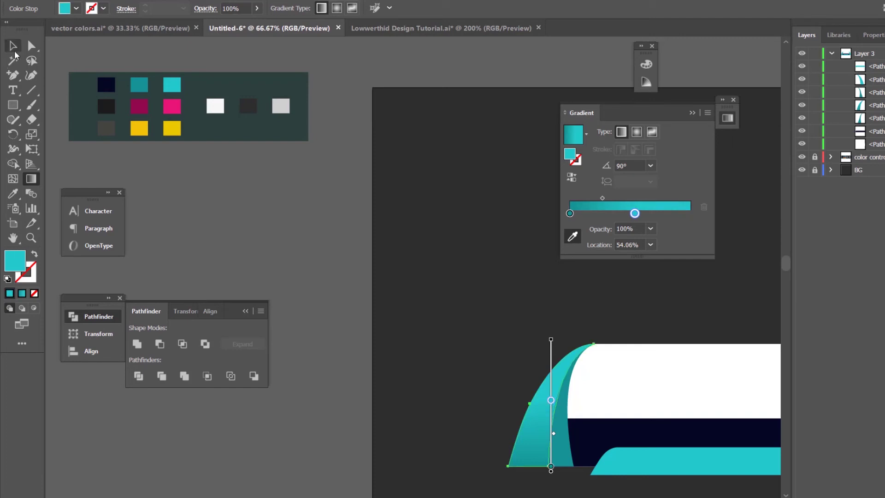
pyautogui.click(14, 50)
# Step: Copy the left outer arc's teal gradient onto the right outer arc with the Eyedropper
pyautogui.press('space')
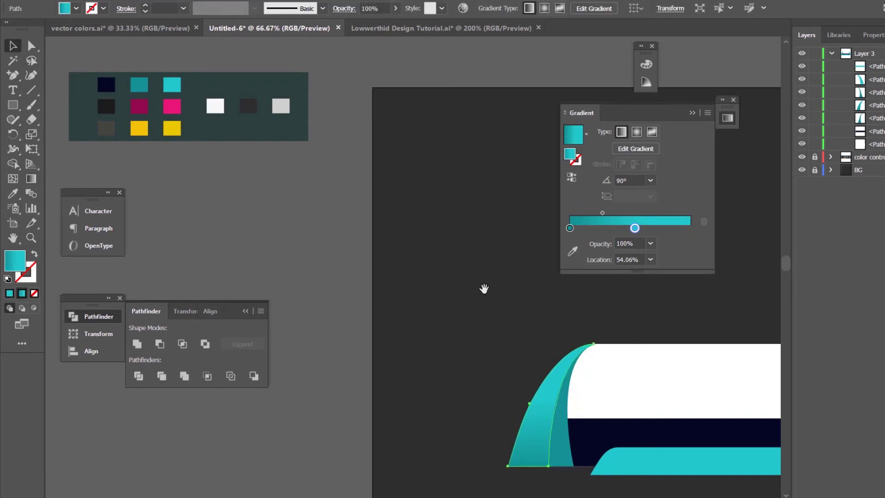
pyautogui.moveTo(484, 288); pyautogui.dragTo(282, 220)
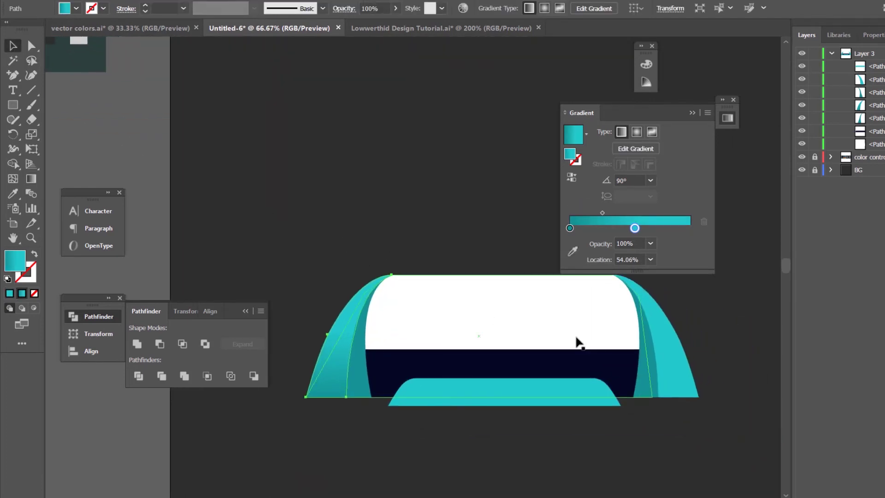
pyautogui.click(672, 363)
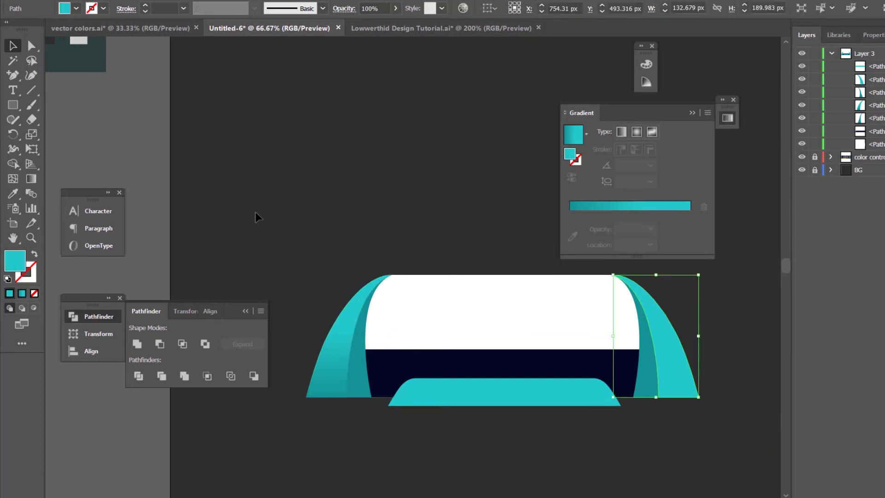
pyautogui.press('i')
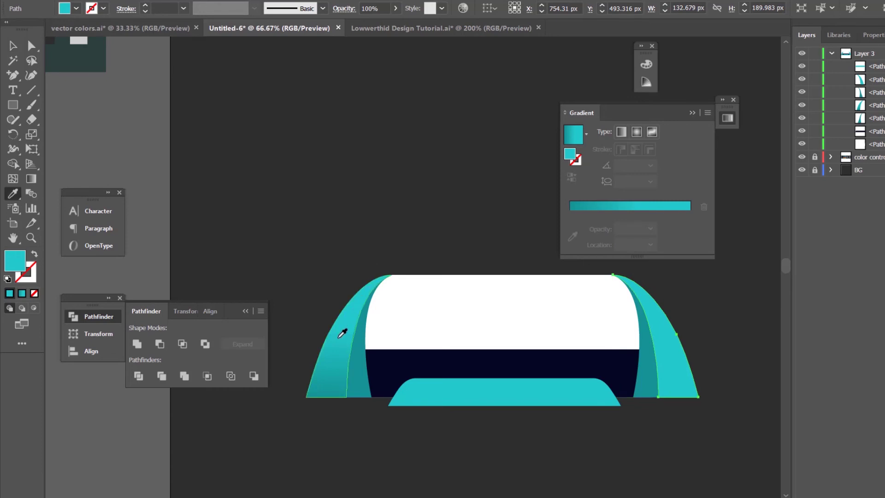
pyautogui.click(342, 332)
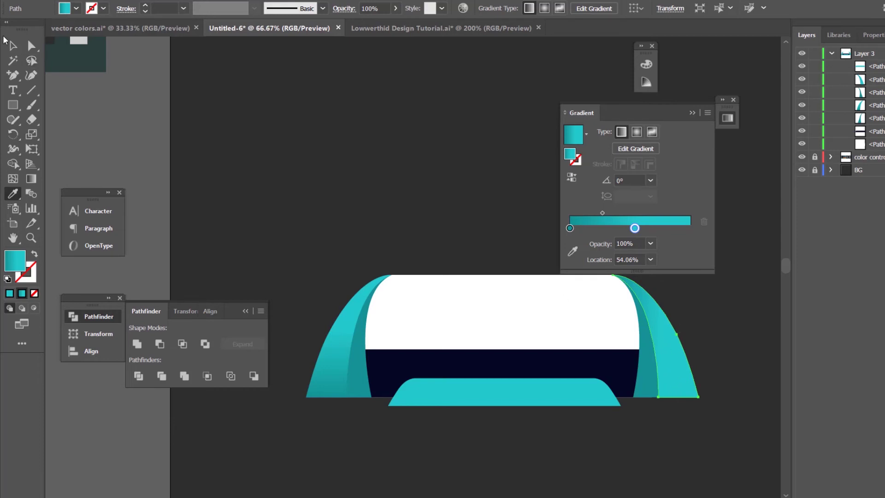
# Step: Move the right teal side piece's second gradient stop to about 66.53%
pyautogui.click(13, 45)
pyautogui.click(672, 352)
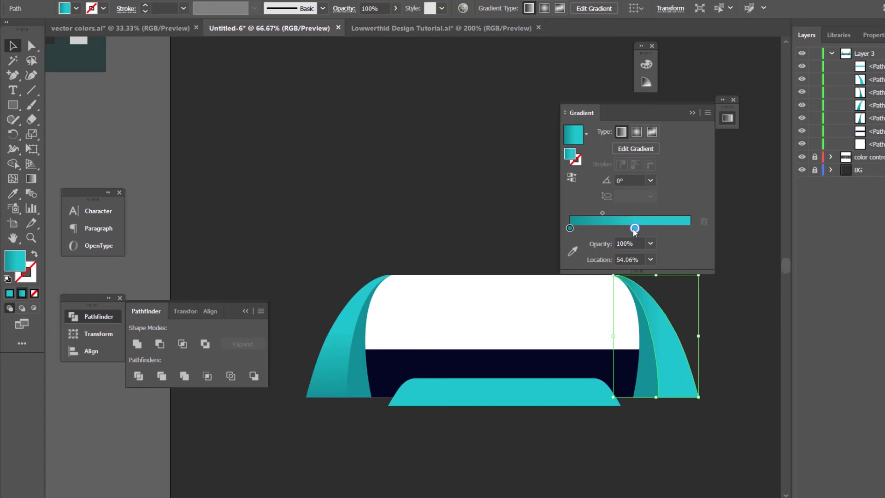
pyautogui.moveTo(635, 230); pyautogui.dragTo(642, 230)
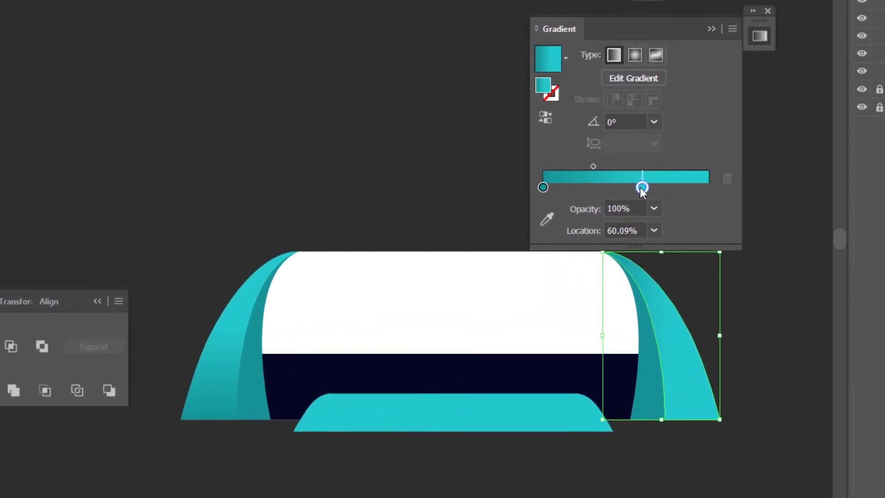
pyautogui.moveTo(642, 188); pyautogui.dragTo(652, 188)
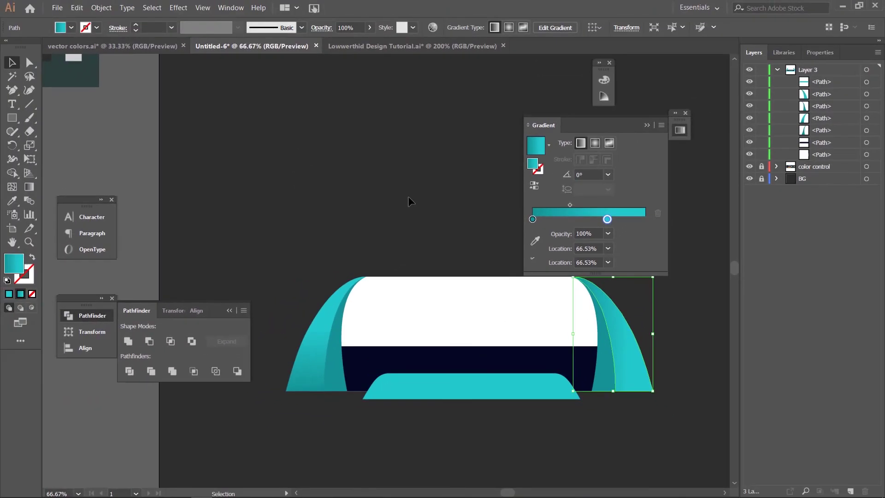
pyautogui.click(355, 362)
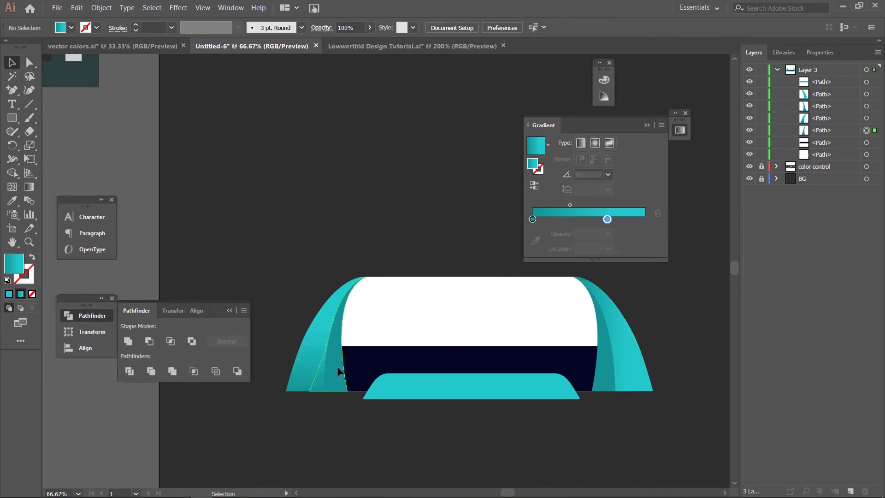
pyautogui.click(338, 367)
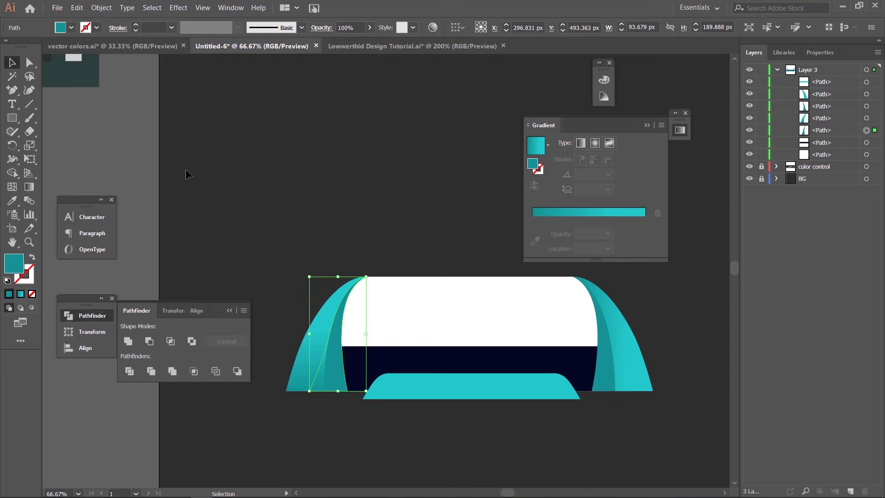
# Step: Apply a gradient to the left inner curtain, with stops near 47.6% and 81.4%
pyautogui.click(19, 295)
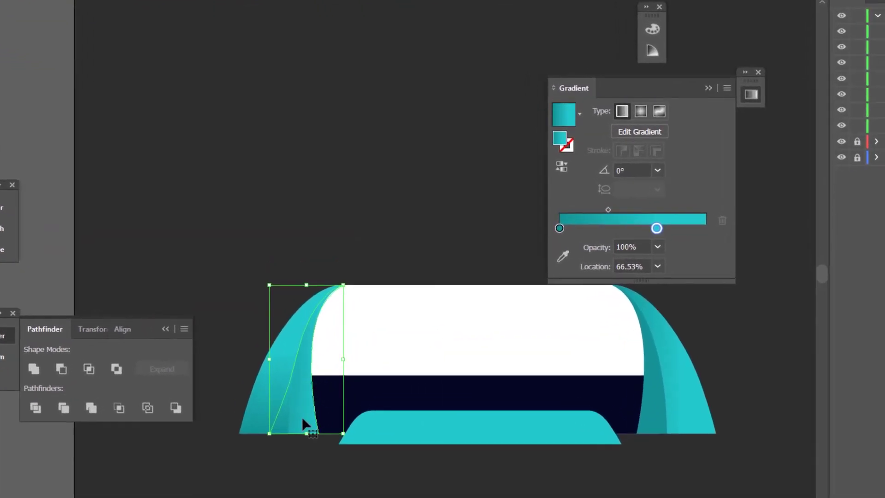
pyautogui.moveTo(659, 228); pyautogui.dragTo(630, 233)
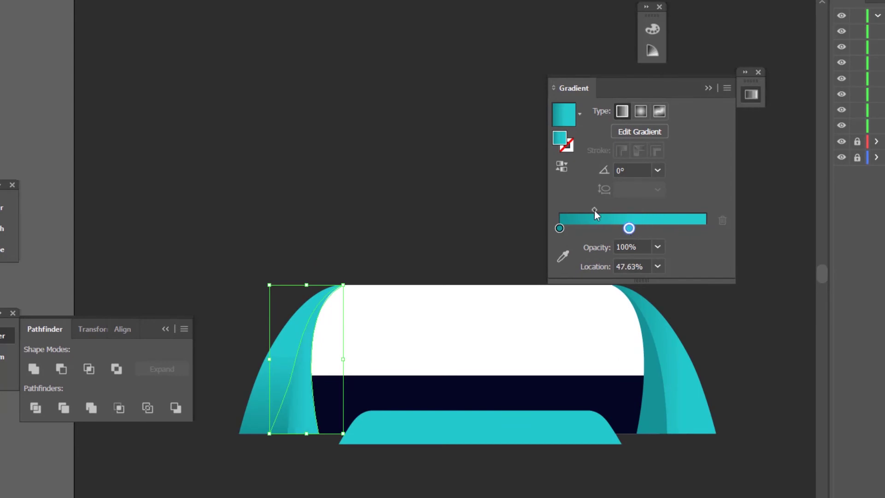
pyautogui.moveTo(594, 208); pyautogui.dragTo(679, 229)
pyautogui.click(678, 228)
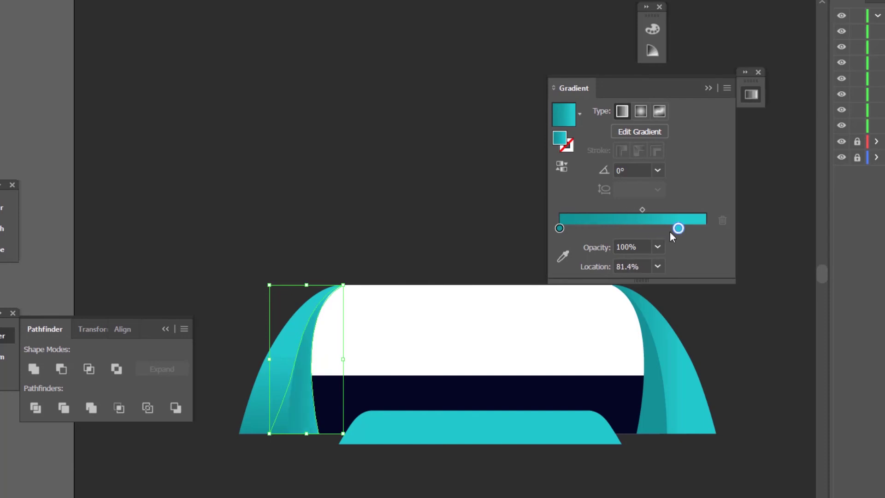
pyautogui.click(373, 219)
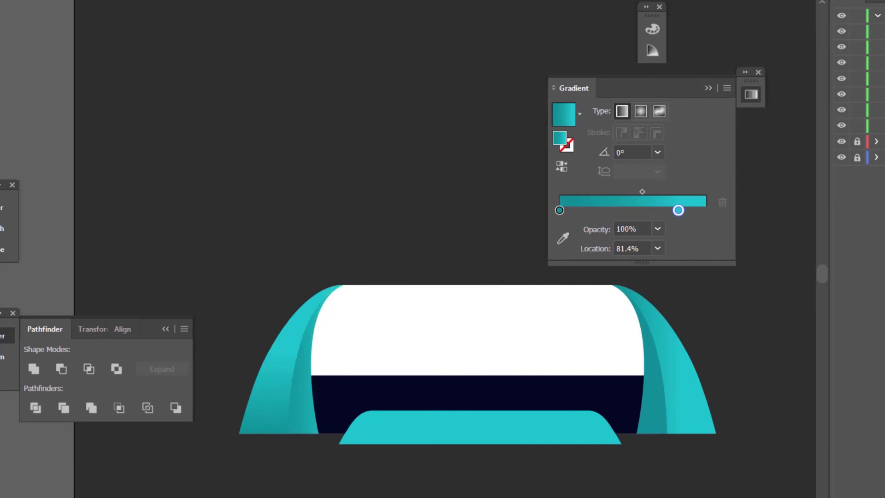
# Step: Retune the left curtain gradient: right stop to 93.86%, midpoint pulled left to about 23%
pyautogui.click(305, 427)
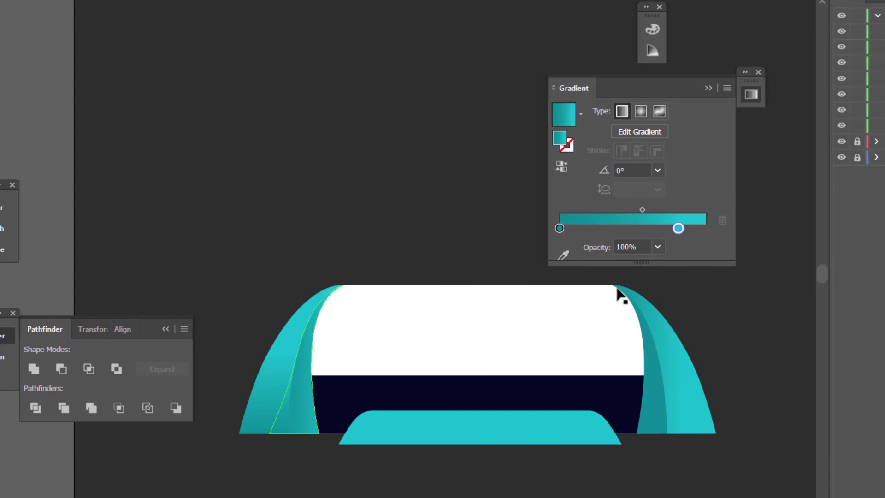
pyautogui.click(642, 209)
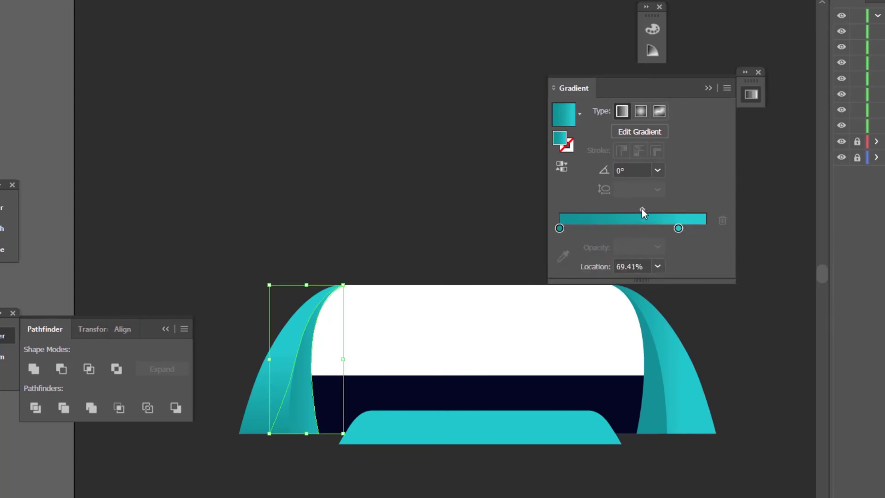
pyautogui.moveTo(642, 209); pyautogui.dragTo(645, 231)
pyautogui.click(679, 228)
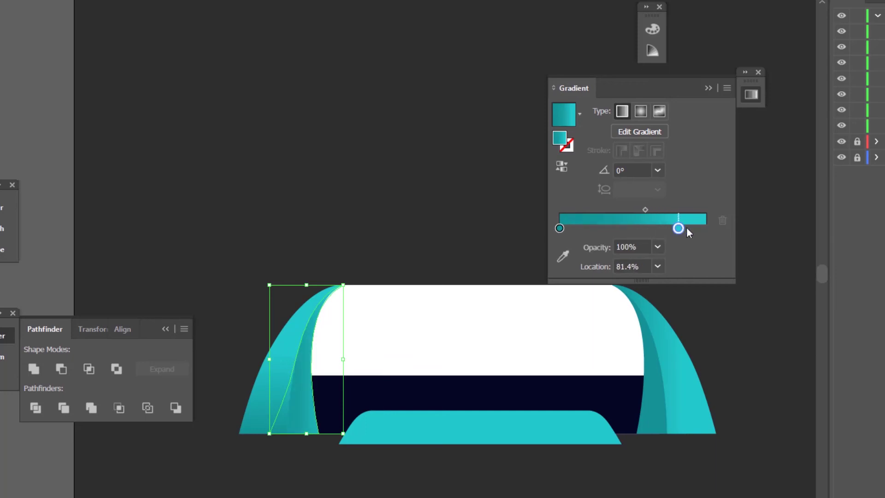
pyautogui.moveTo(679, 228); pyautogui.dragTo(609, 215)
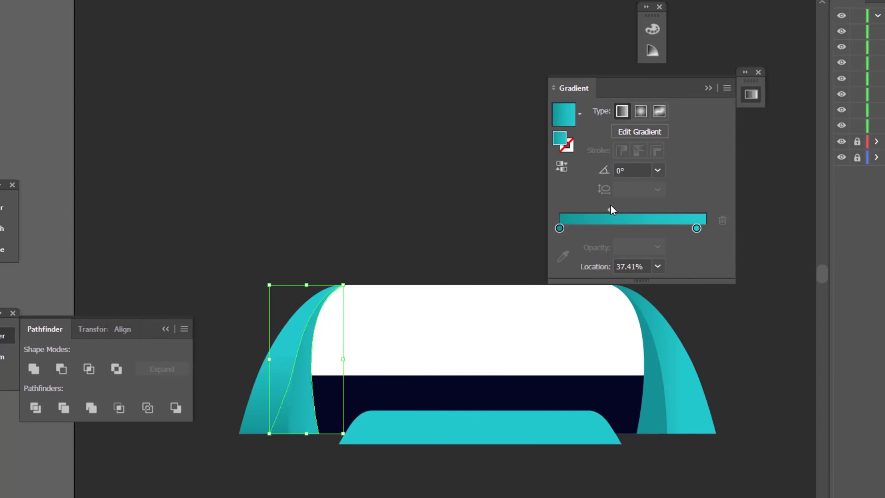
pyautogui.moveTo(610, 212); pyautogui.dragTo(593, 215)
pyautogui.click(434, 214)
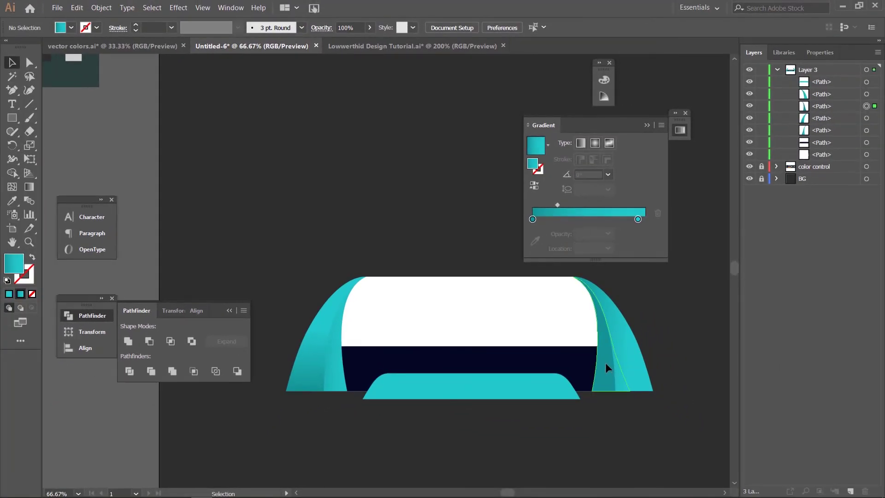
# Step: Copy the left curtain's gradient onto the right inner teal piece with the Eyedropper
pyautogui.click(540, 358)
pyautogui.press('i')
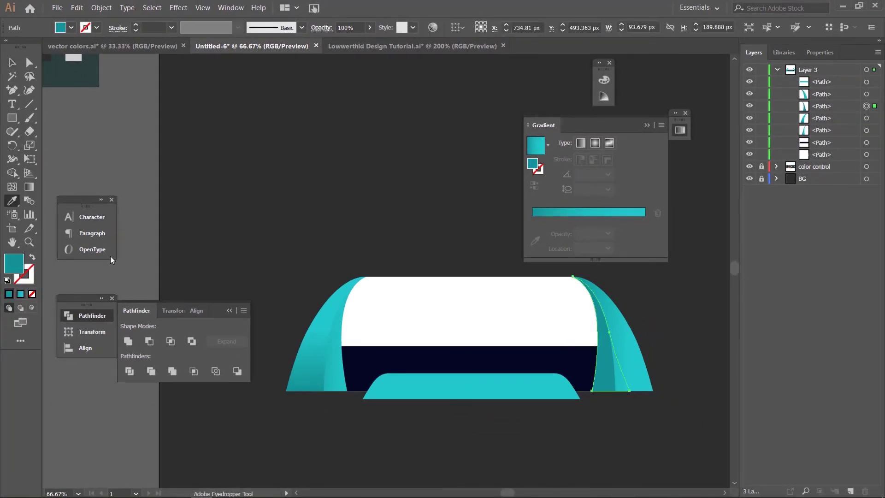
pyautogui.click(339, 360)
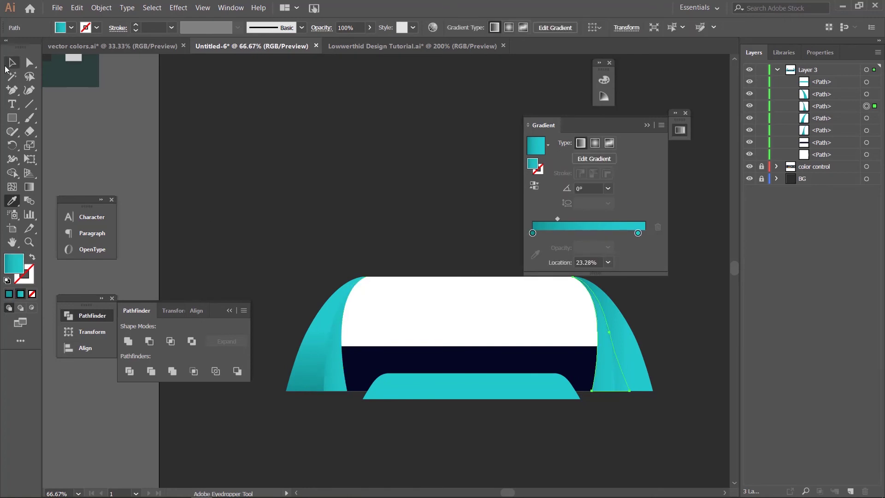
pyautogui.click(12, 64)
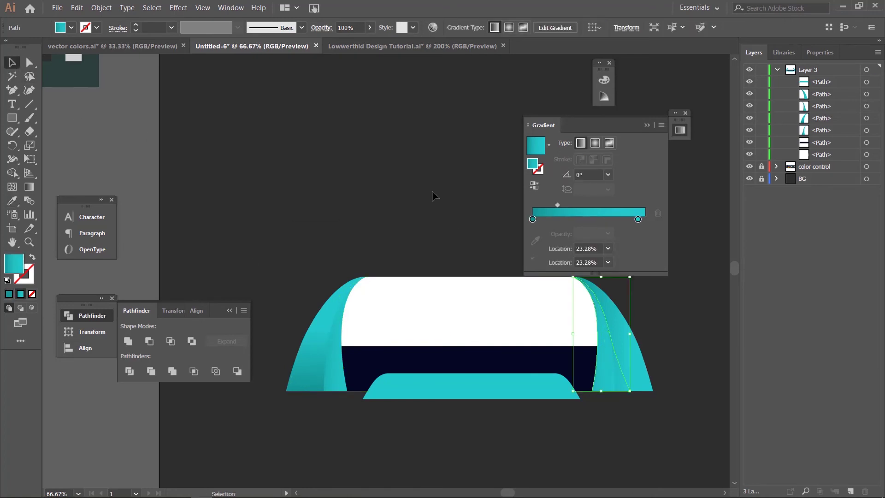
pyautogui.click(600, 295)
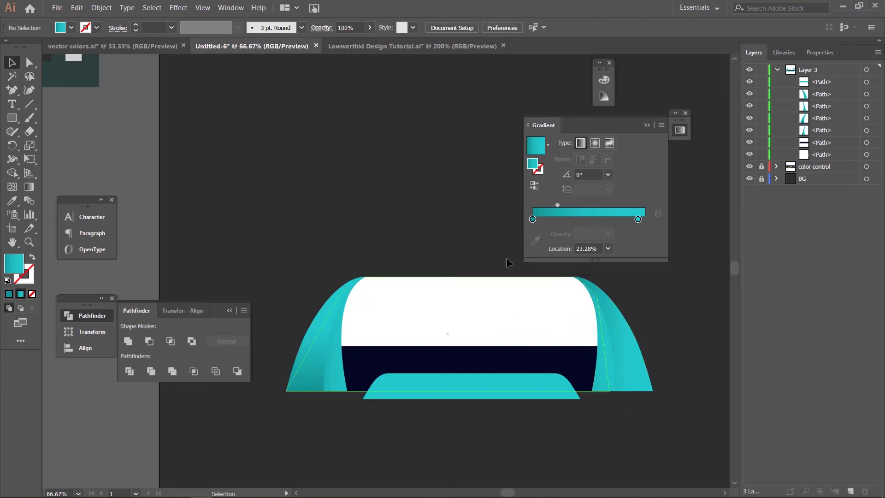
pyautogui.click(484, 309)
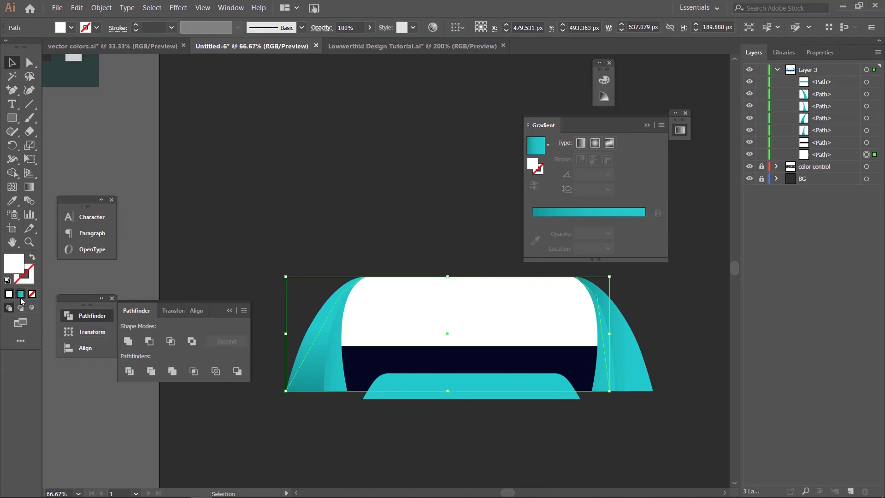
# Step: Apply a gradient to the top panel and make its left stop white
pyautogui.click(21, 298)
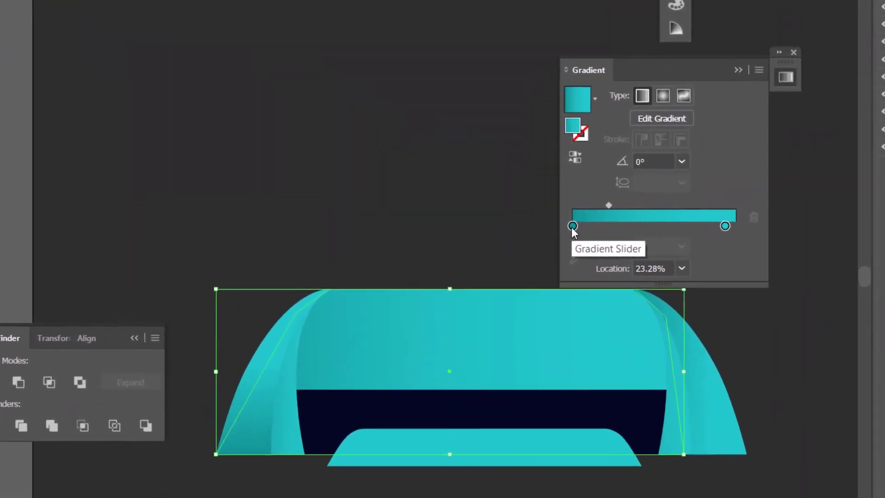
pyautogui.click(533, 233)
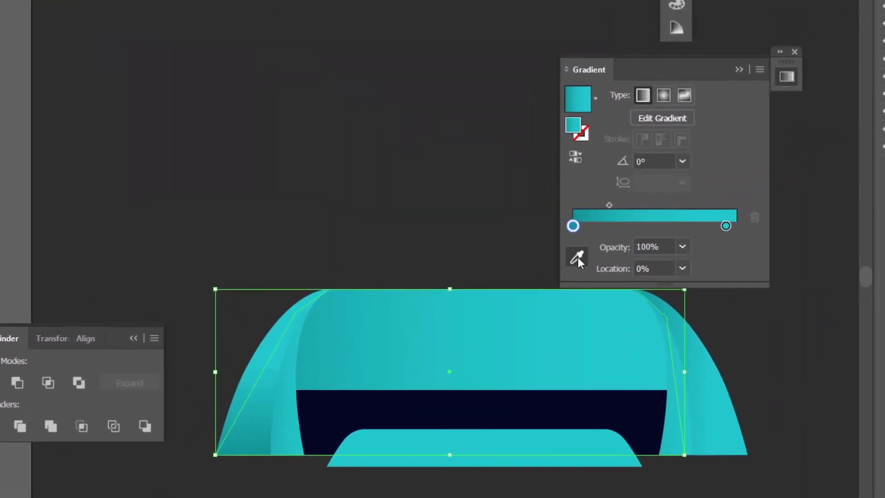
pyautogui.click(577, 257)
pyautogui.moveTo(249, 134); pyautogui.dragTo(588, 275)
pyautogui.click(573, 205)
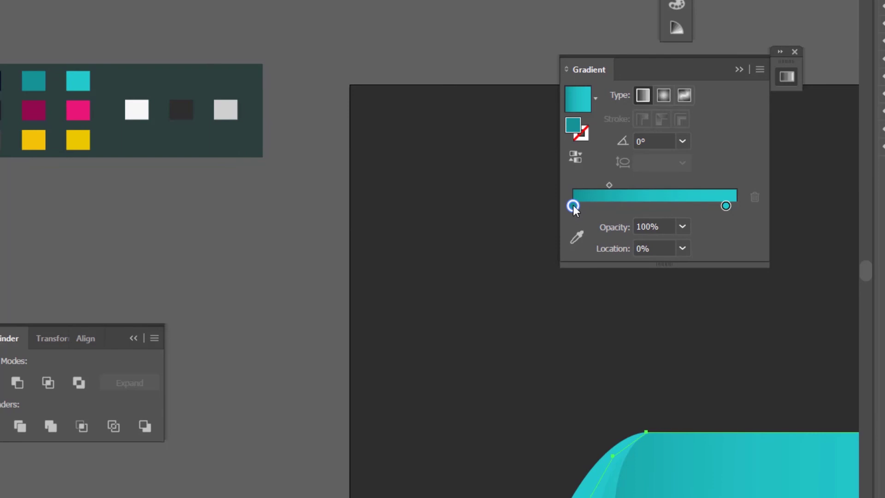
pyautogui.click(576, 238)
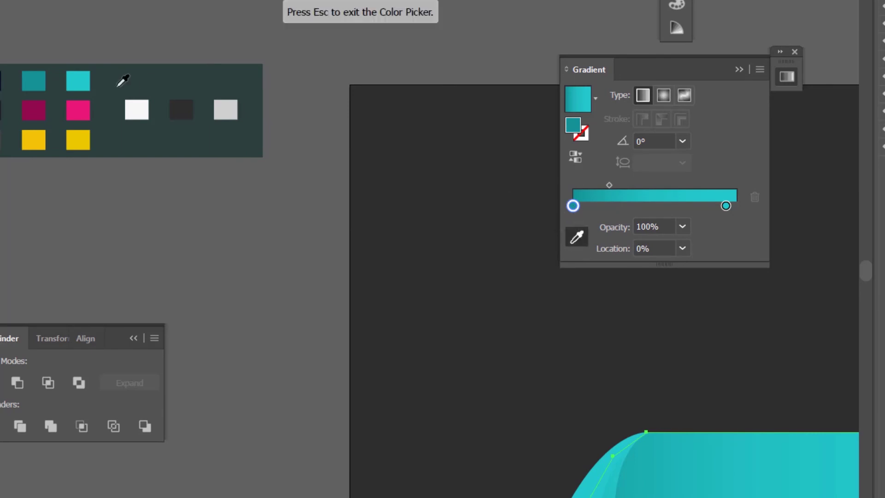
pyautogui.click(138, 110)
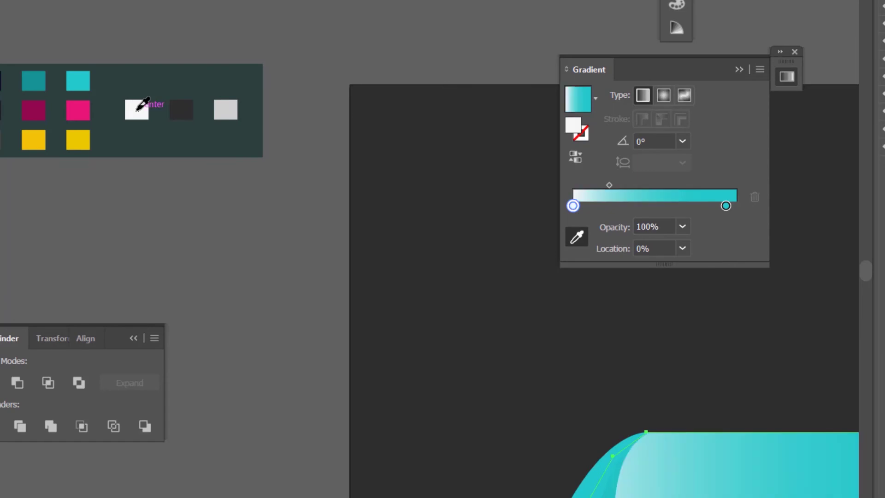
# Step: Set the top panel's gradient angle to 90°
pyautogui.click(648, 145)
pyautogui.write('90')
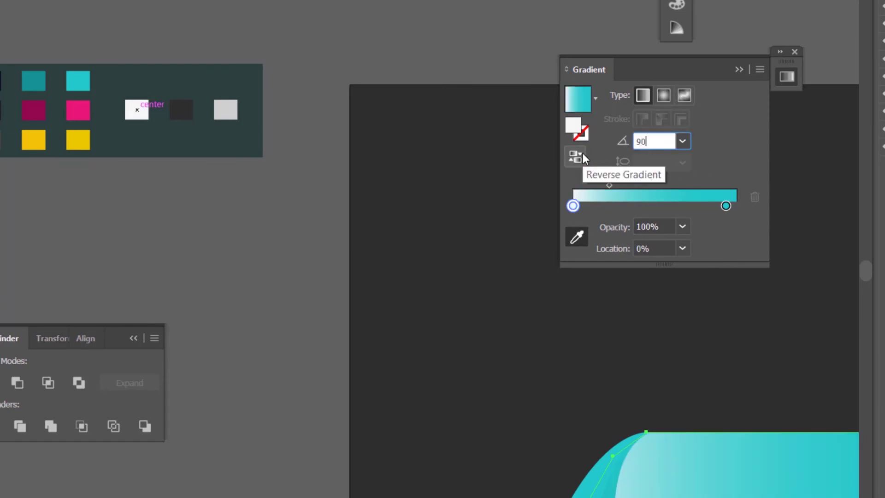
pyautogui.press('Return')
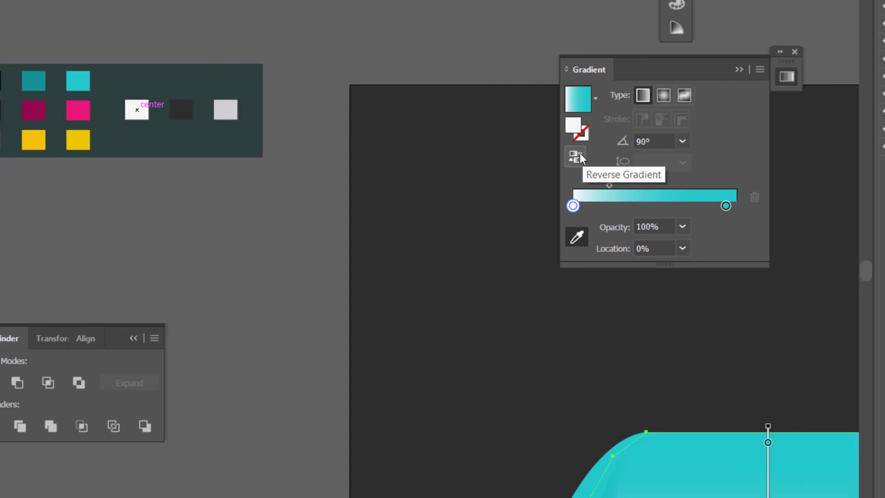
pyautogui.click(727, 206)
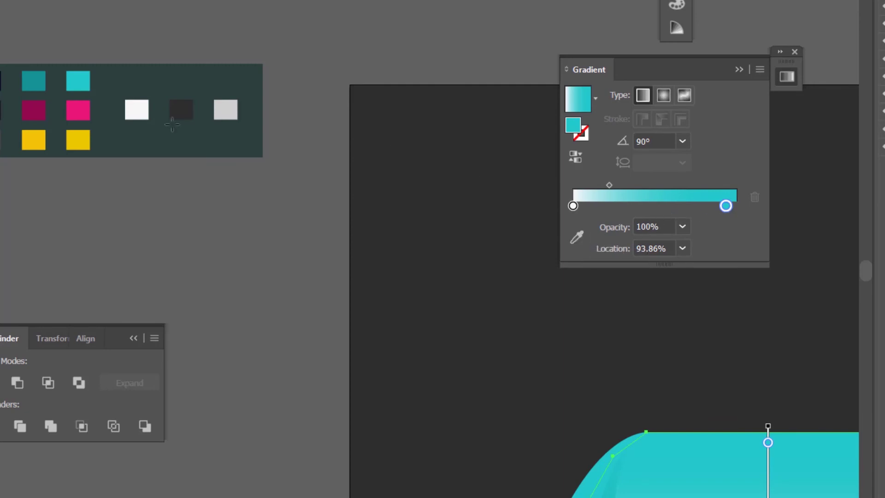
pyautogui.click(577, 238)
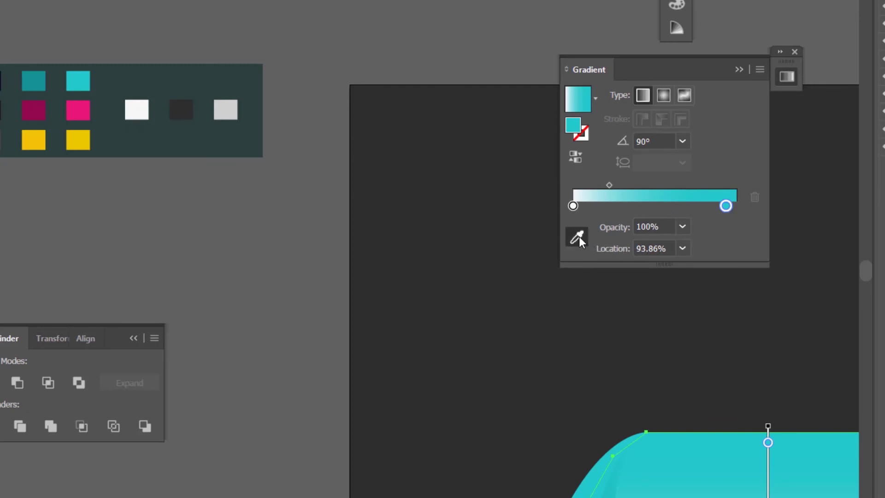
# Step: Make the top panel's right gradient stop a light grayscale grey of about 8% K
pyautogui.click(141, 108)
pyautogui.press('Escape')
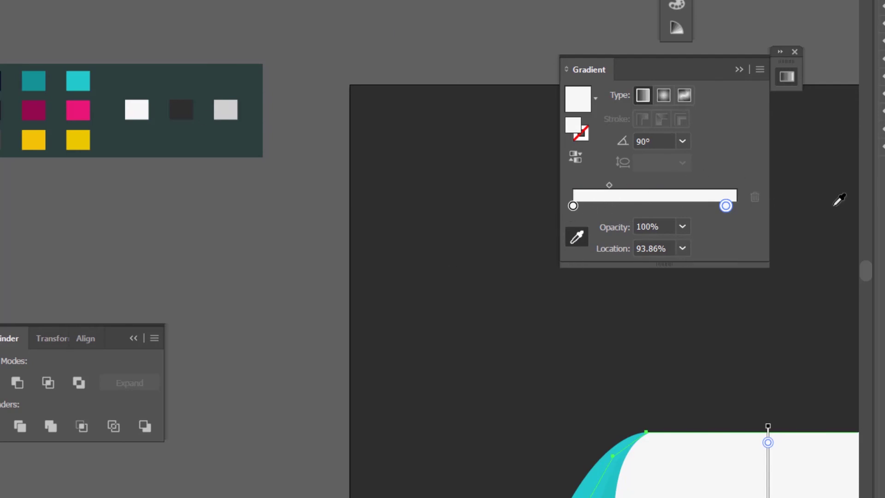
pyautogui.click(573, 206)
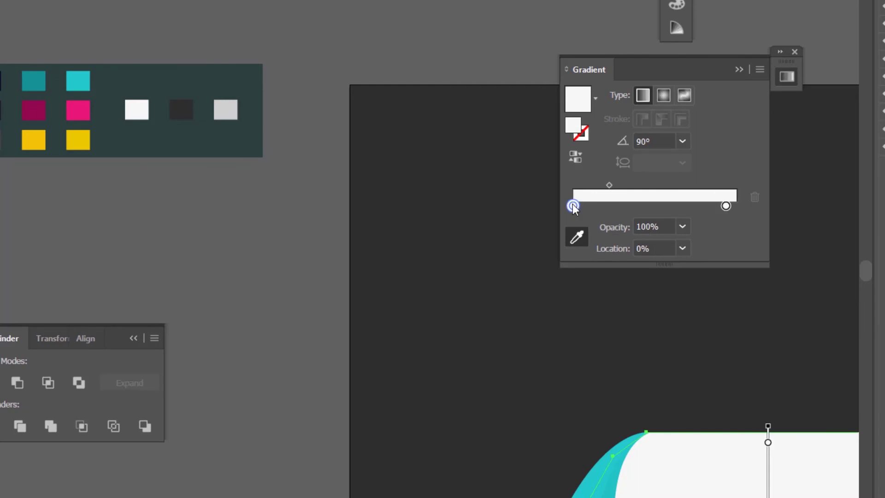
pyautogui.click(728, 208)
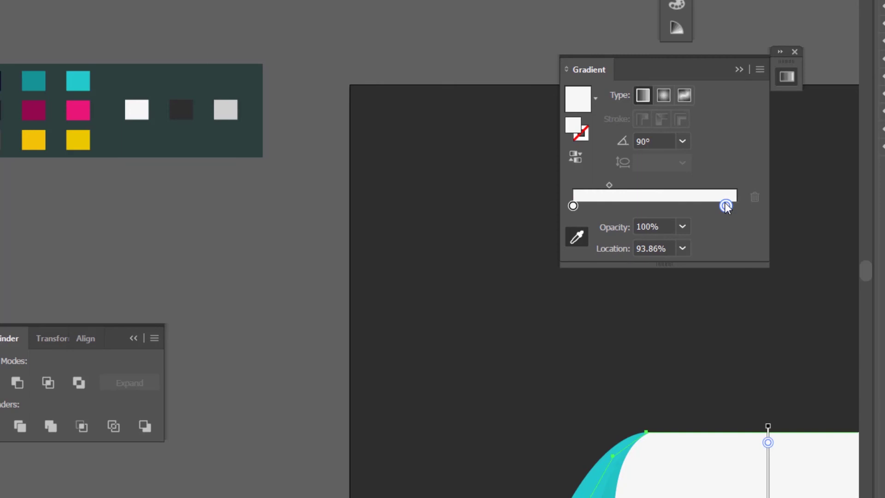
pyautogui.doubleClick(726, 206)
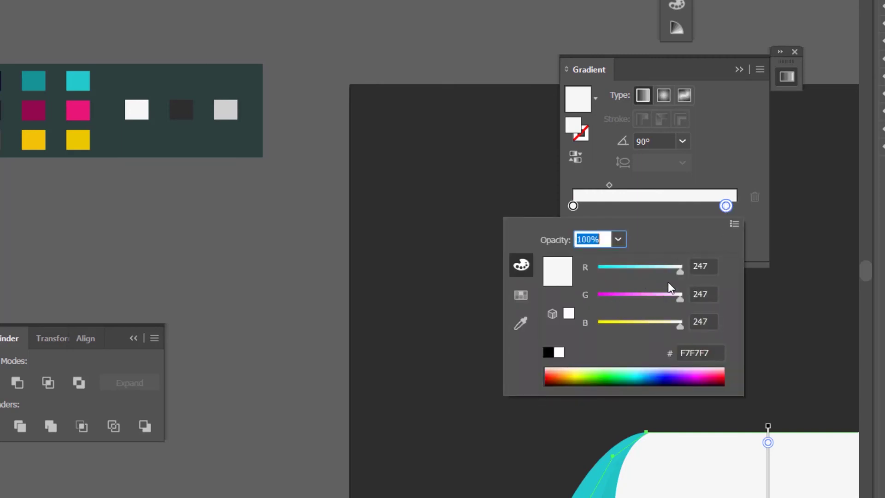
pyautogui.click(735, 223)
pyautogui.click(769, 231)
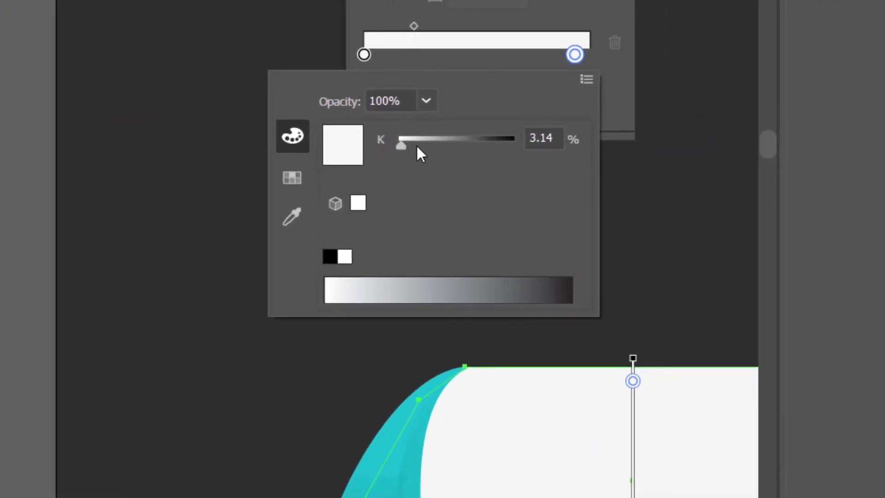
pyautogui.click(404, 146)
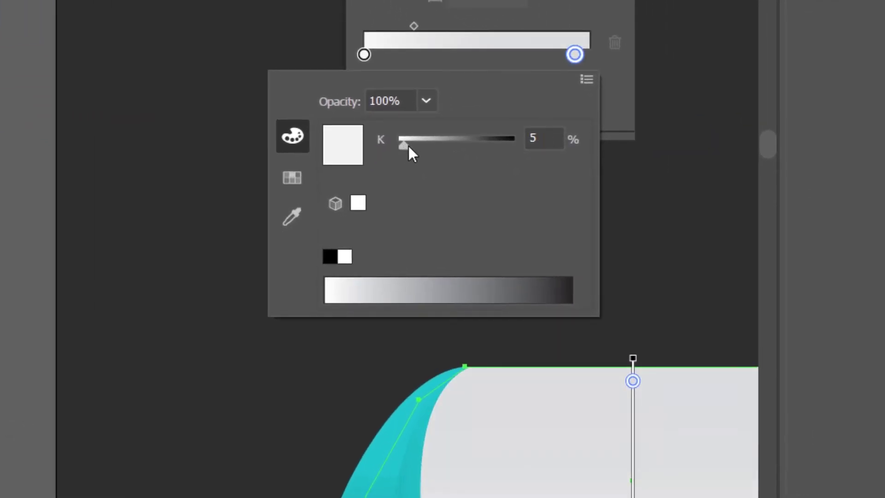
pyautogui.click(412, 146)
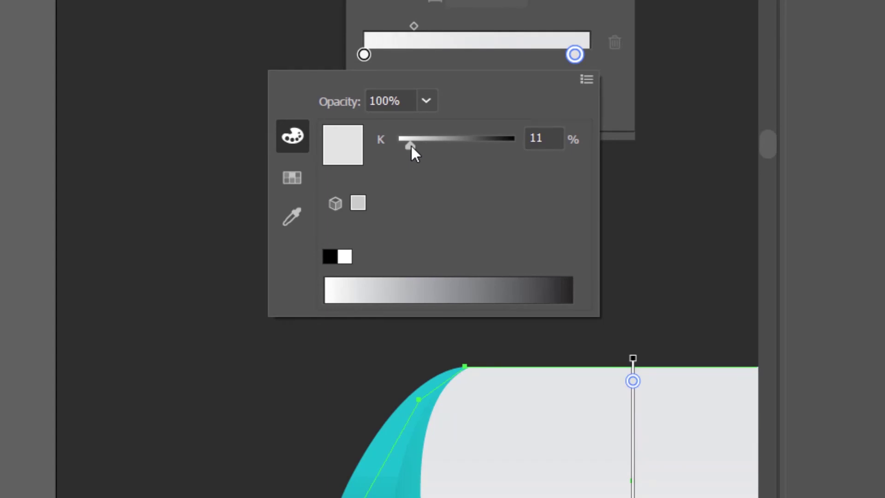
pyautogui.moveTo(411, 145)
pyautogui.mouseDown()
pyautogui.moveTo(400, 142)
pyautogui.moveTo(407, 142)
pyautogui.mouseUp()
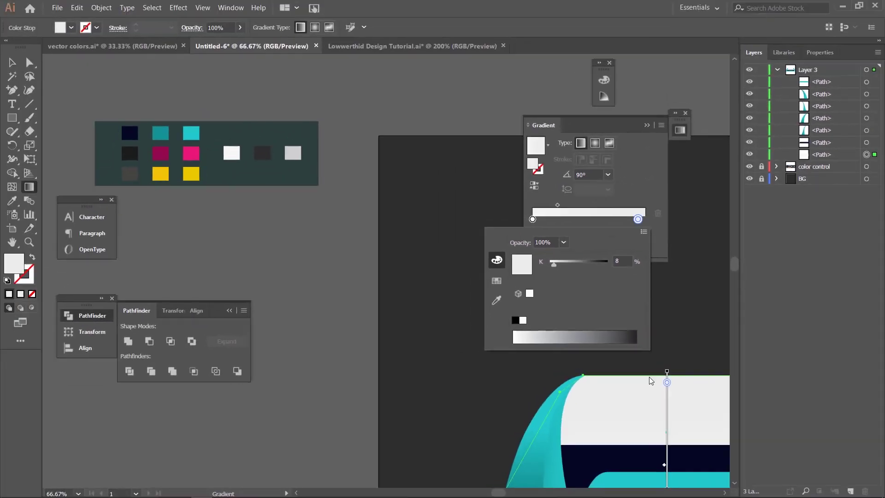
# Step: Extend the top panel's gradient downward and shift its midpoint right to about 63%
pyautogui.click(642, 399)
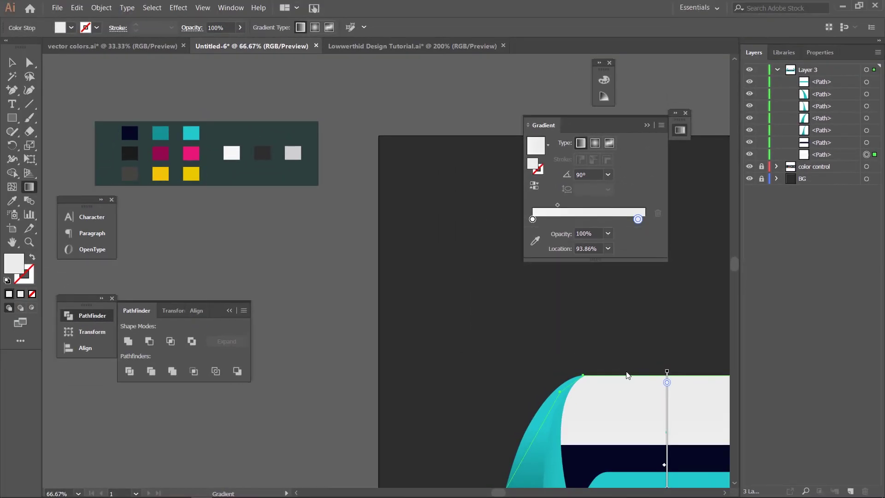
pyautogui.moveTo(642, 395)
pyautogui.mouseDown()
pyautogui.moveTo(488, 280)
pyautogui.moveTo(380, 171)
pyautogui.moveTo(433, 272)
pyautogui.mouseUp()
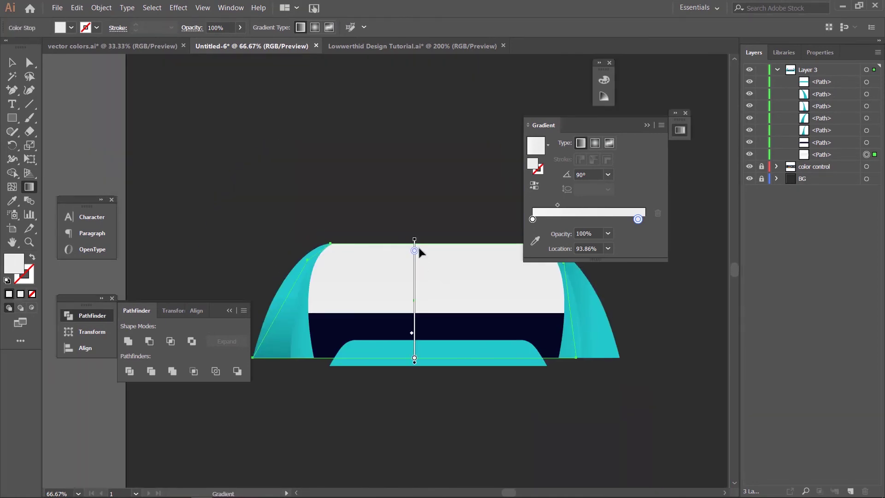
pyautogui.moveTo(415, 251)
pyautogui.mouseDown()
pyautogui.moveTo(415, 283)
pyautogui.moveTo(414, 275)
pyautogui.mouseUp()
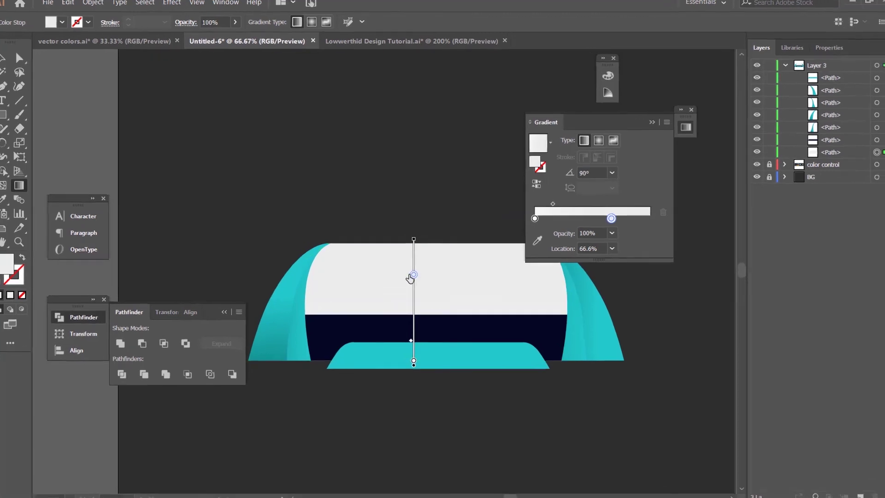
pyautogui.click(601, 186)
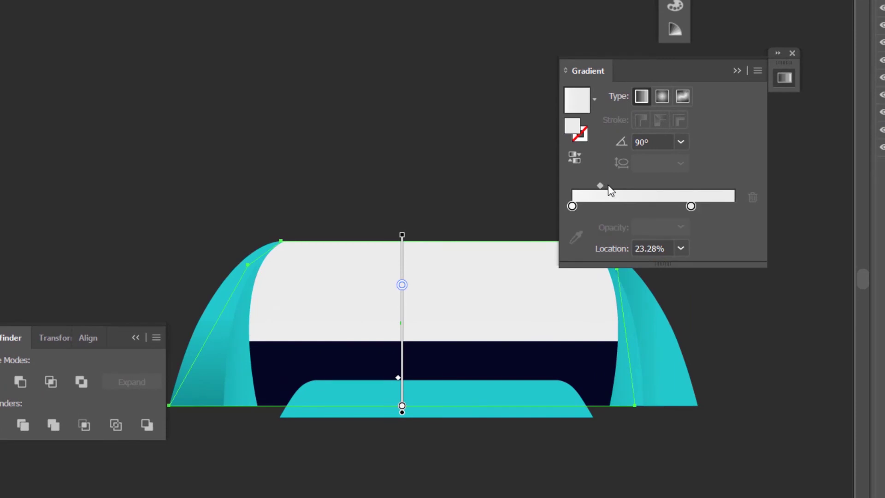
pyautogui.moveTo(625, 193); pyautogui.dragTo(714, 206)
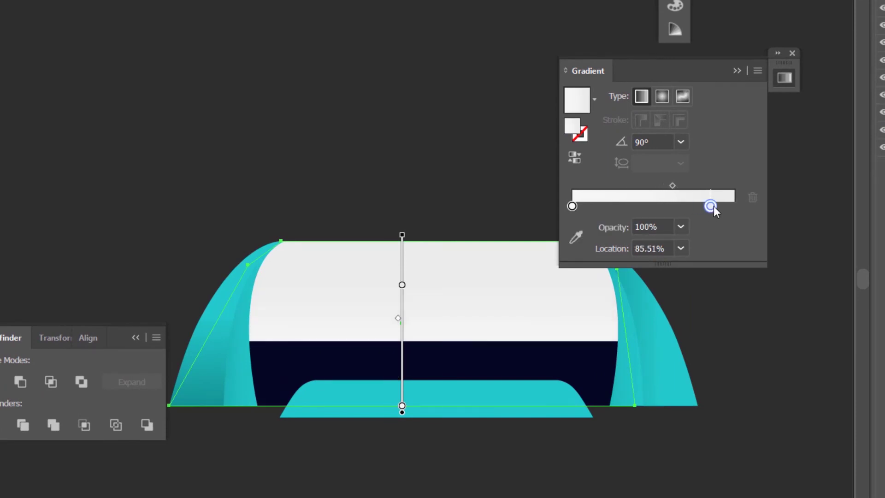
pyautogui.moveTo(673, 186); pyautogui.dragTo(714, 206)
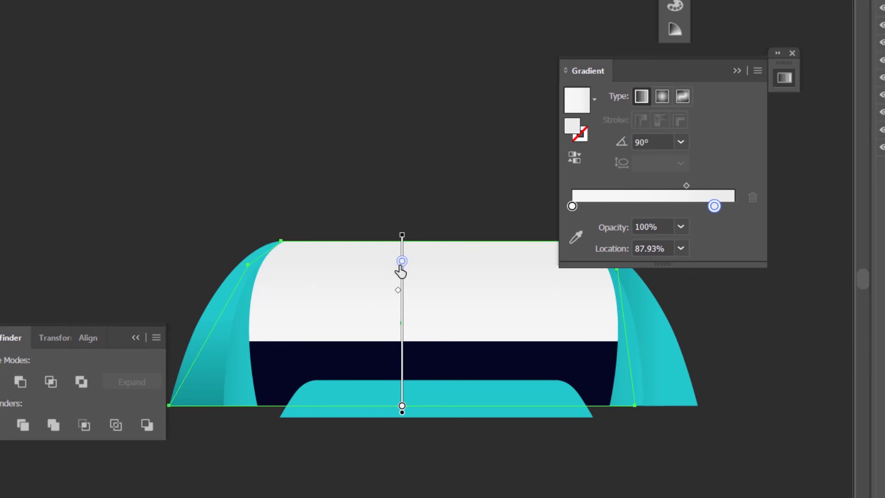
pyautogui.moveTo(401, 262); pyautogui.dragTo(401, 272)
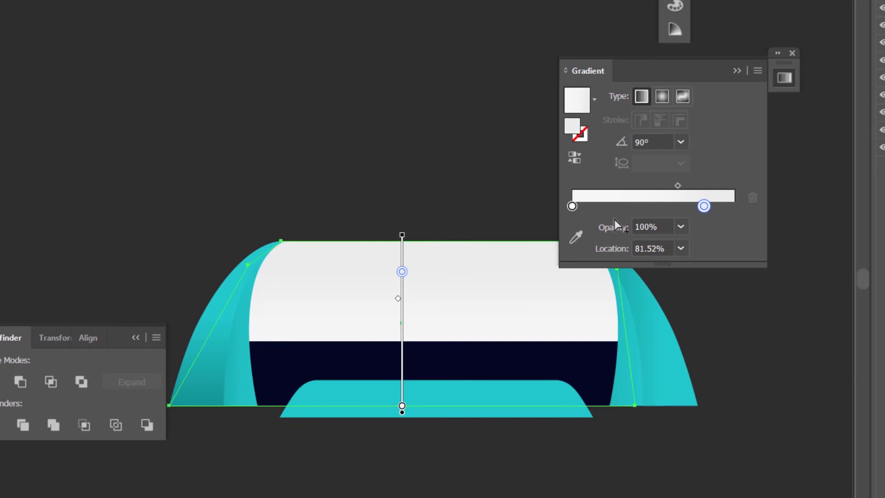
# Step: Set the left stop to pure white (Grayscale K 0) and move the right stop to about 86%
pyautogui.click(572, 206)
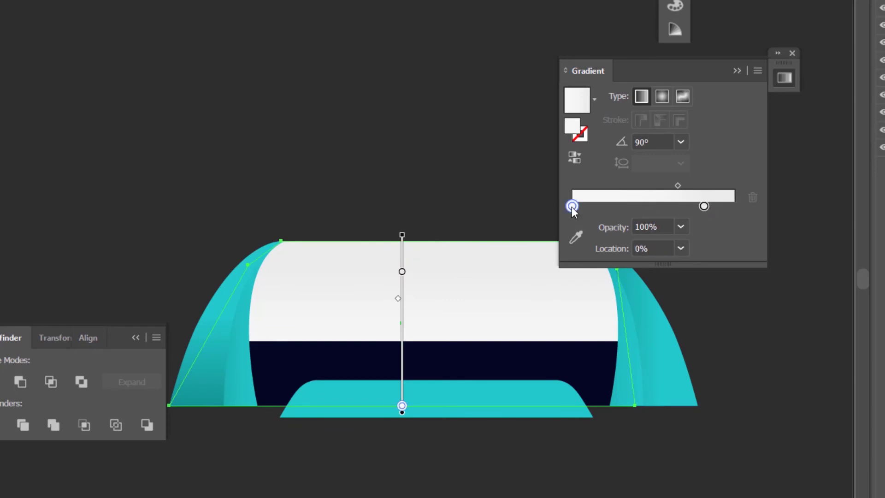
pyautogui.doubleClick(572, 207)
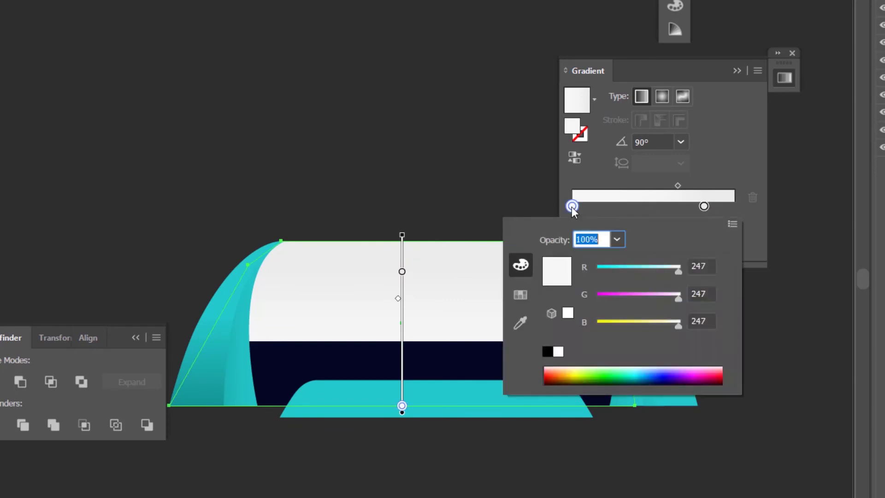
pyautogui.click(732, 225)
pyautogui.click(793, 226)
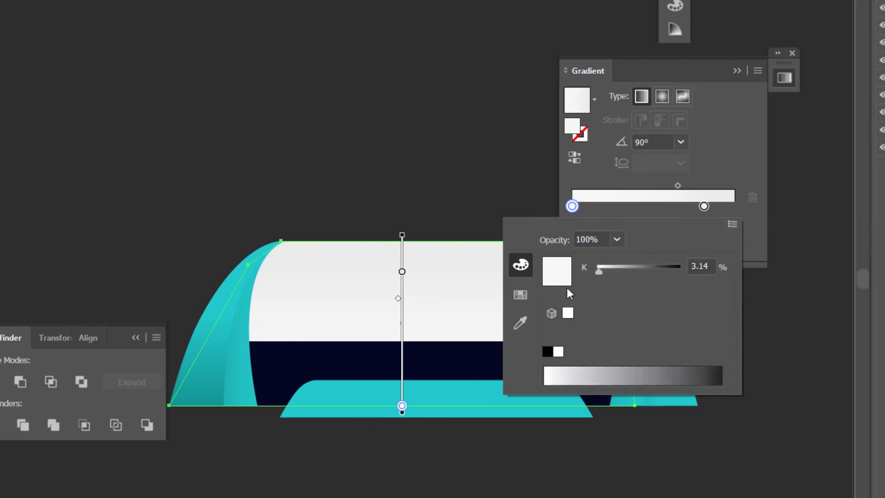
pyautogui.moveTo(599, 273); pyautogui.dragTo(574, 274)
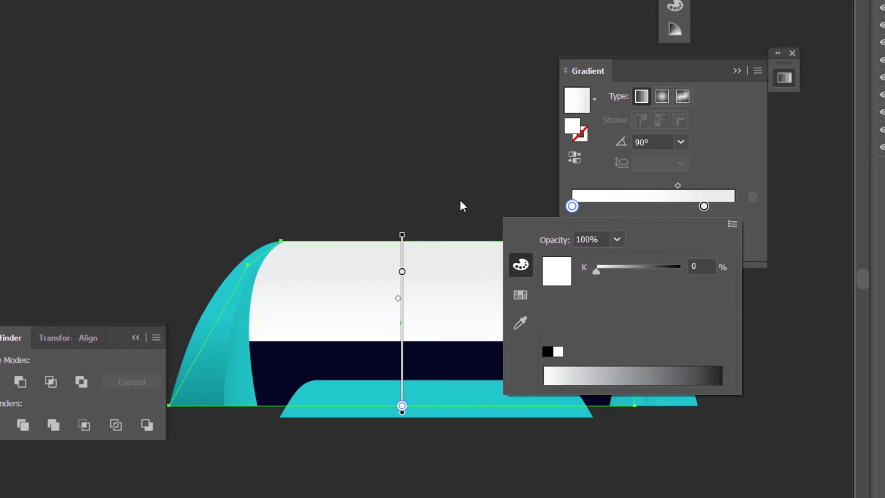
pyautogui.click(635, 184)
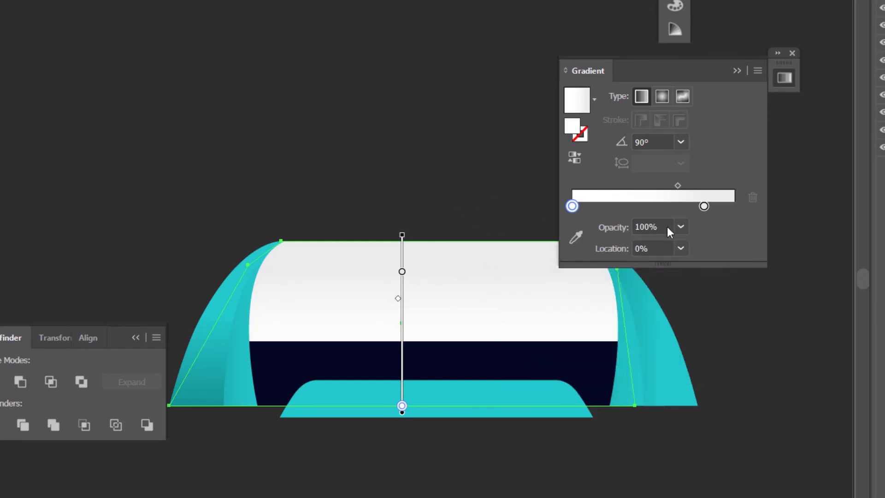
pyautogui.moveTo(704, 206); pyautogui.dragTo(660, 196)
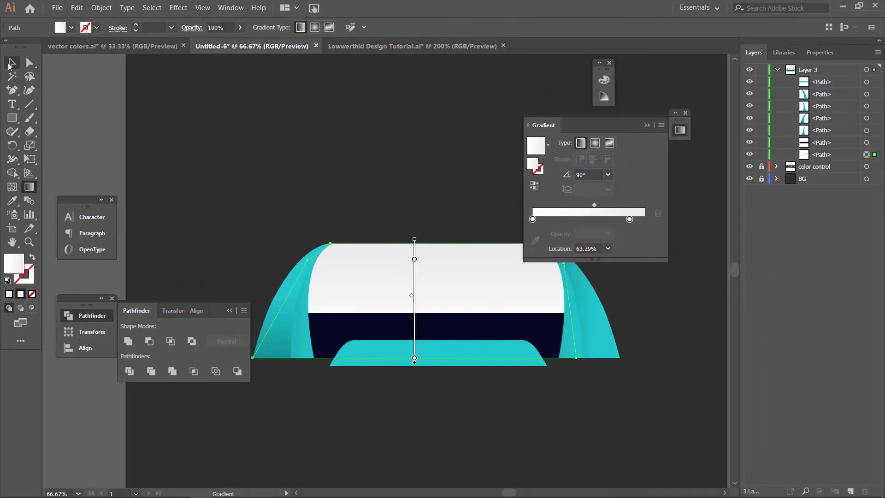
pyautogui.click(11, 64)
pyautogui.click(446, 361)
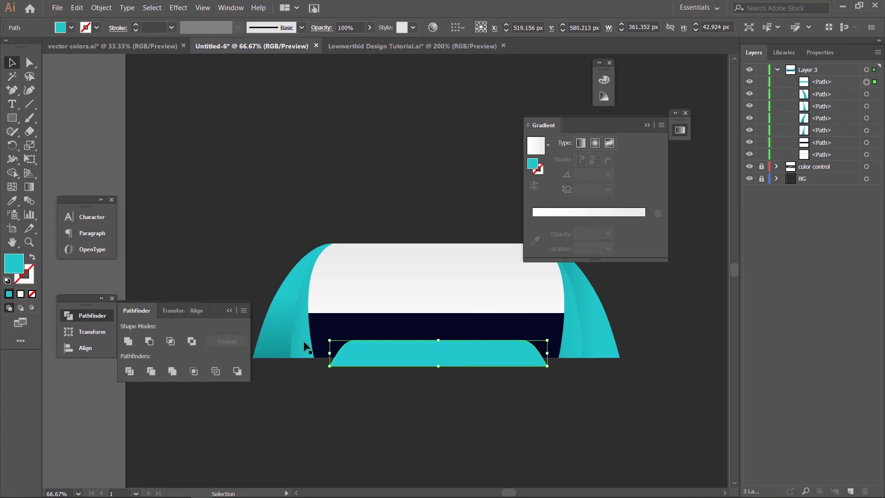
# Step: Give the teal base the left piece's gradient at 90°, with the middle stop around 52%
pyautogui.press('i')
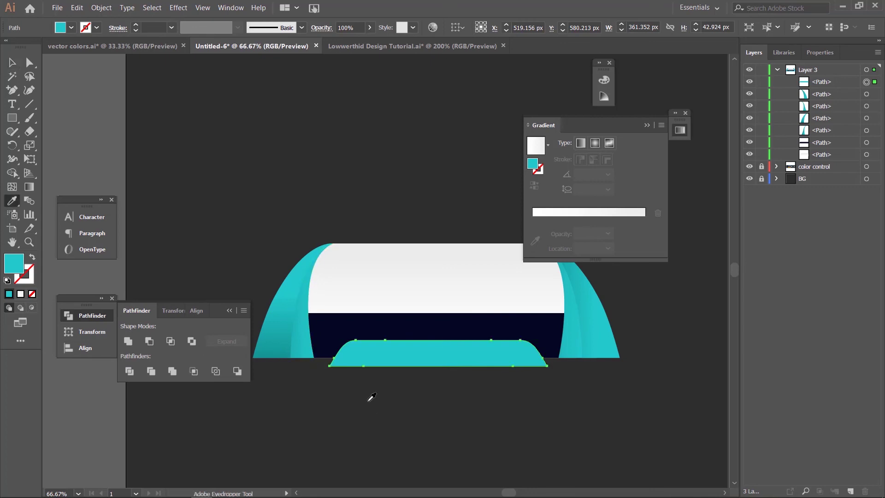
pyautogui.click(295, 283)
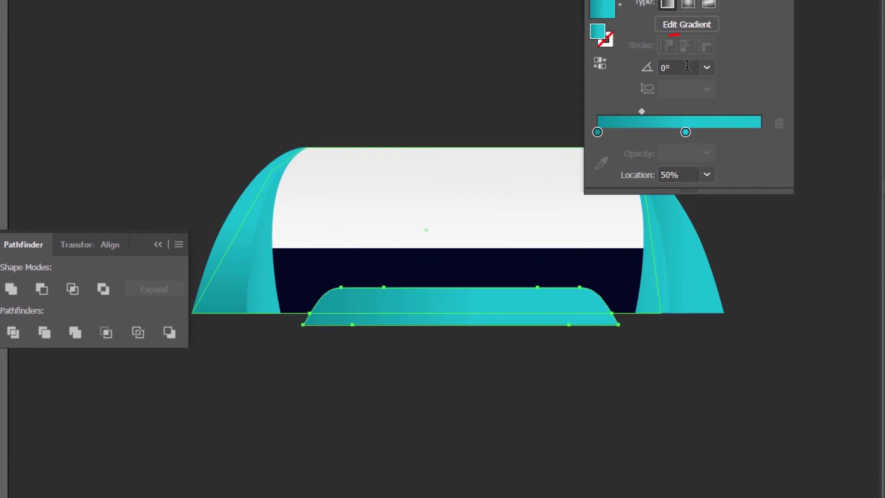
pyautogui.click(687, 65)
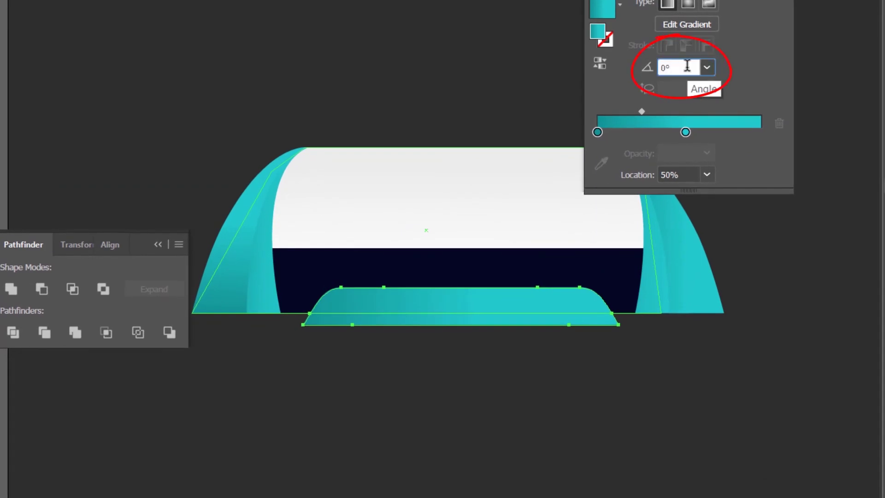
pyautogui.write('90')
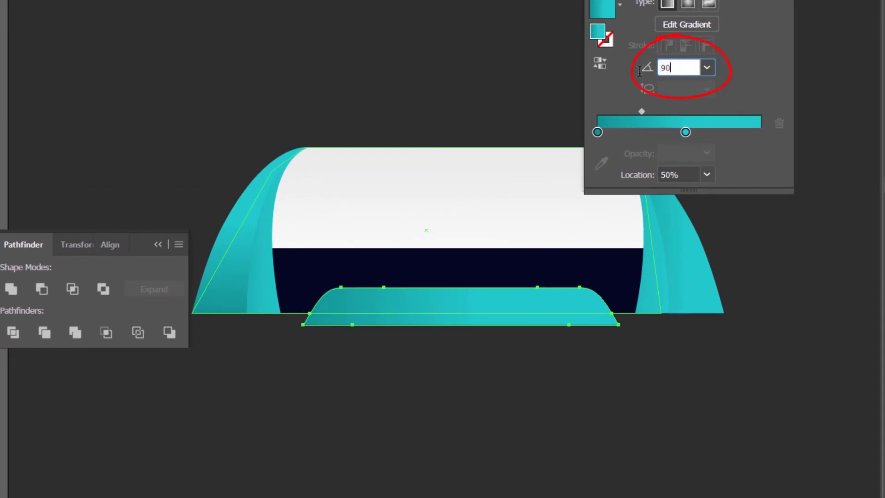
pyautogui.press('Return')
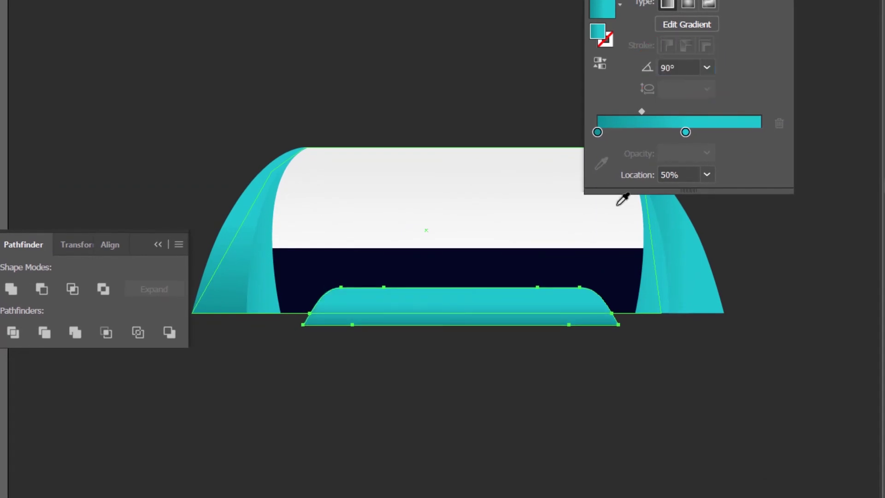
pyautogui.moveTo(687, 136); pyautogui.dragTo(701, 137)
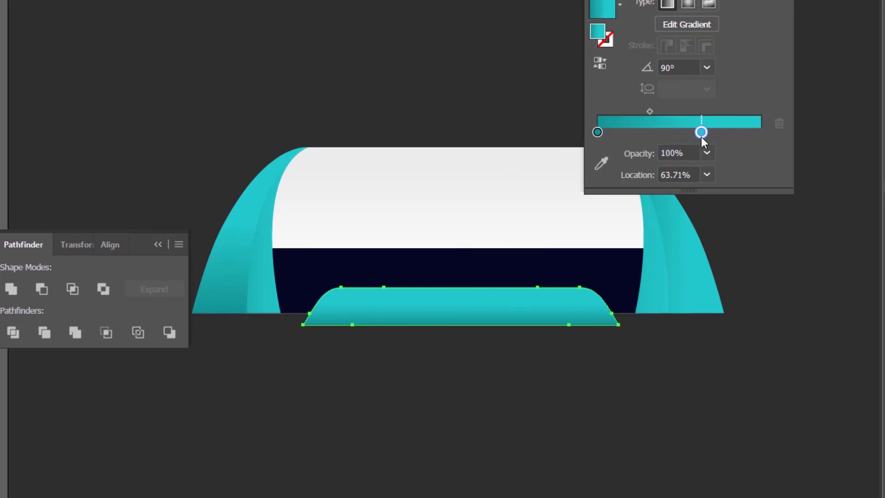
pyautogui.moveTo(702, 135); pyautogui.dragTo(681, 134)
pyautogui.press('v')
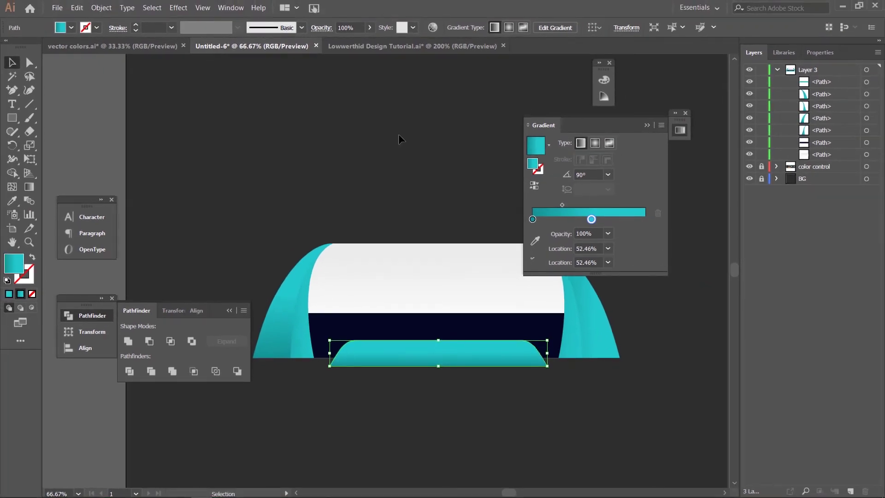
pyautogui.click(652, 88)
# Step: Select all the badge artwork and squash it to a shorter height
pyautogui.click(648, 125)
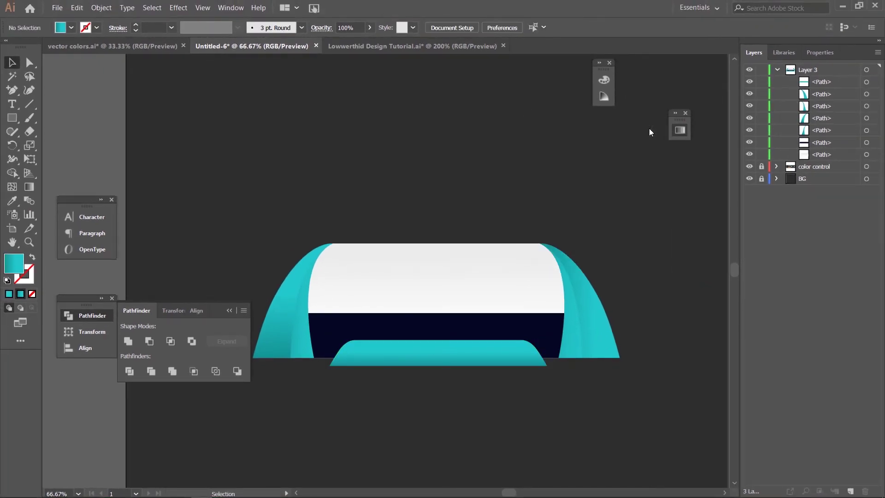
pyautogui.hotkey('ctrl', '-')
pyautogui.hotkey('ctrl', '-')
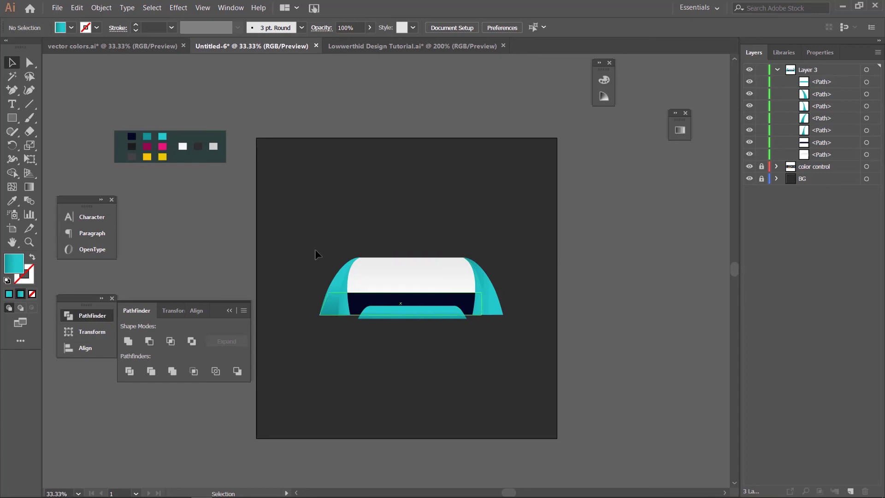
pyautogui.moveTo(291, 211); pyautogui.dragTo(533, 353)
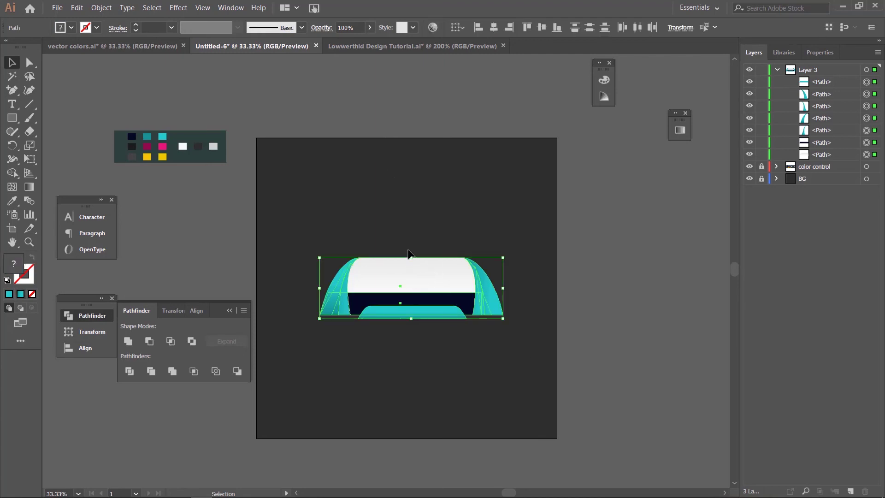
pyautogui.moveTo(411, 258); pyautogui.dragTo(413, 269)
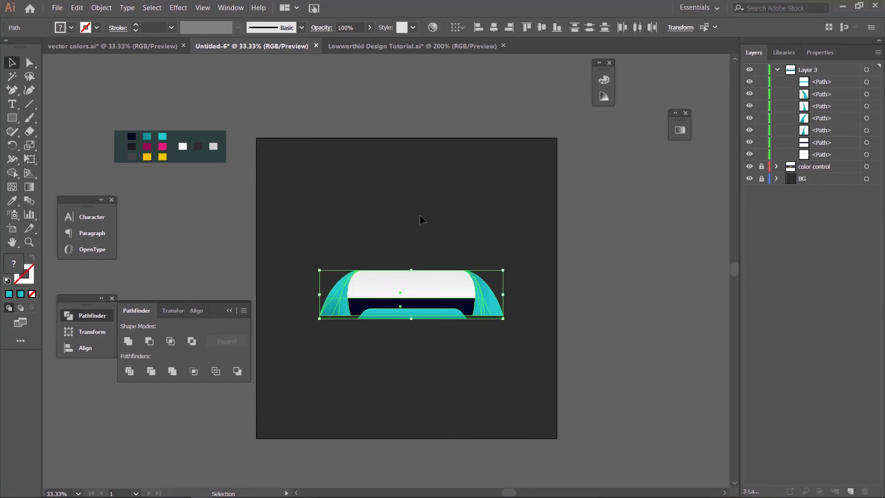
pyautogui.click(420, 216)
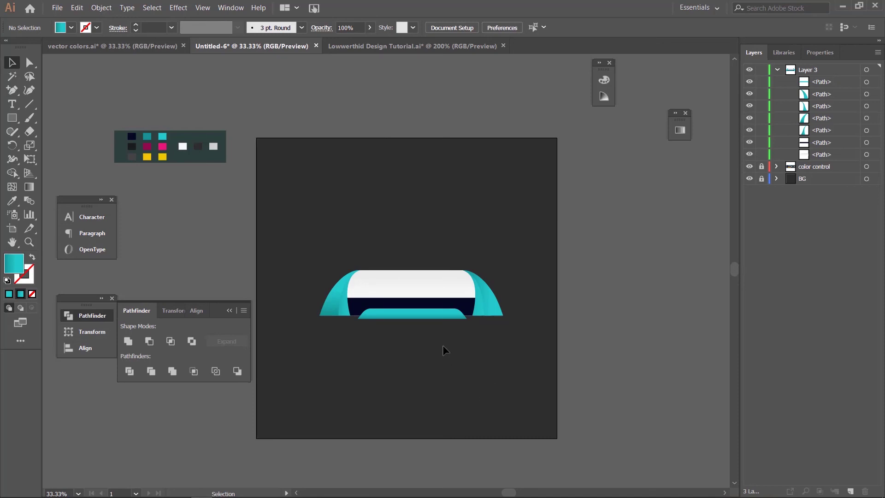
# Step: Nudge the teal bottom tab down slightly and zoom in on the badge
pyautogui.click(433, 318)
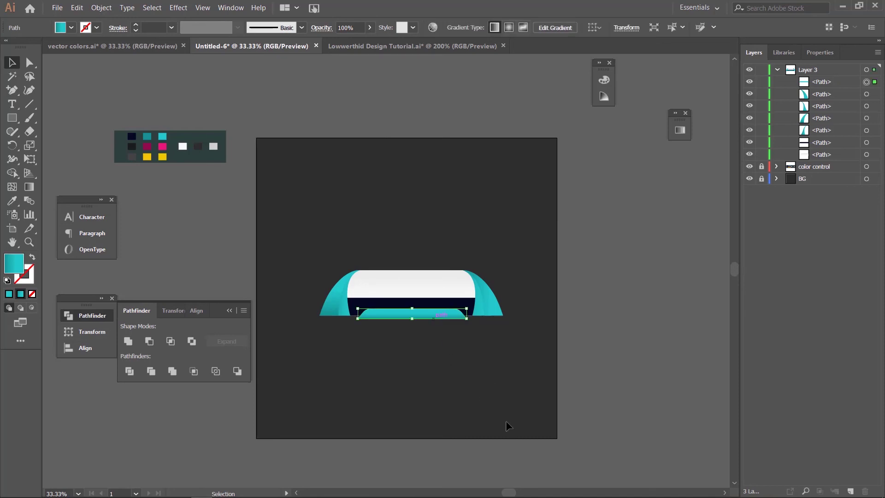
pyautogui.hotkey('shift', 'Down')
pyautogui.hotkey('ctrl', 'shift', 'a')
pyautogui.hotkey('ctrl', '=')
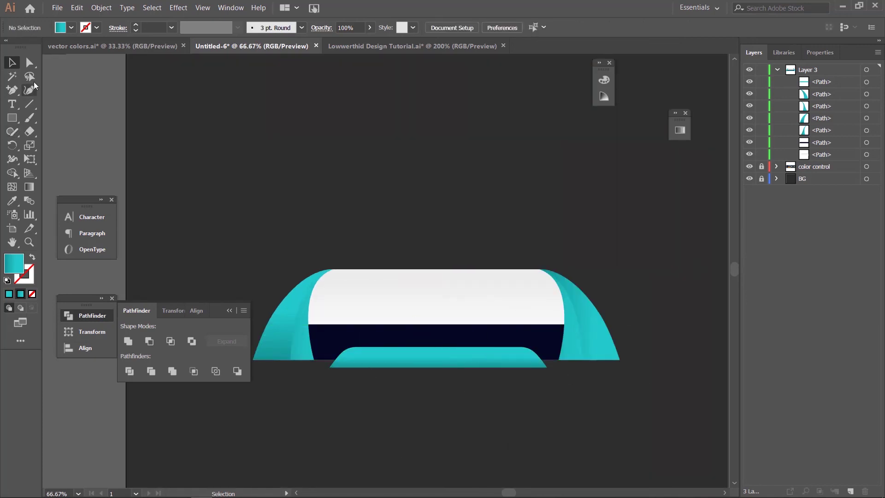
pyautogui.click(13, 105)
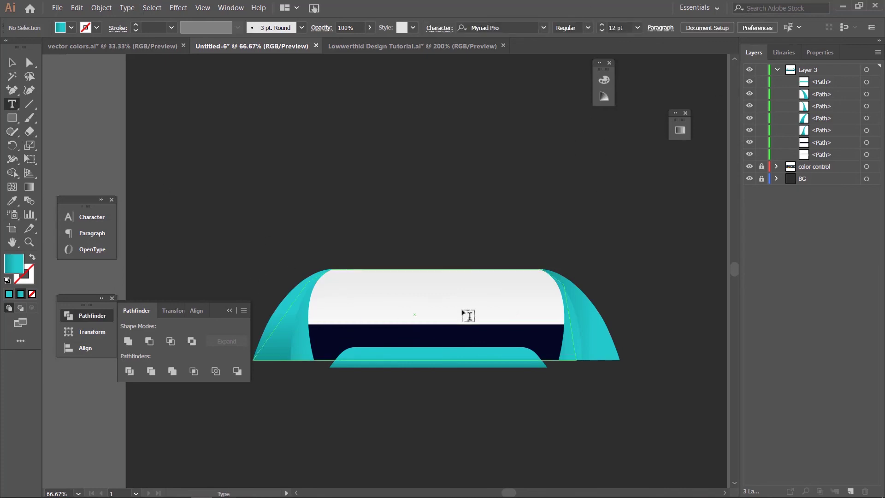
# Step: Sample the dark navy swatch as the current fill colour
pyautogui.click(9, 294)
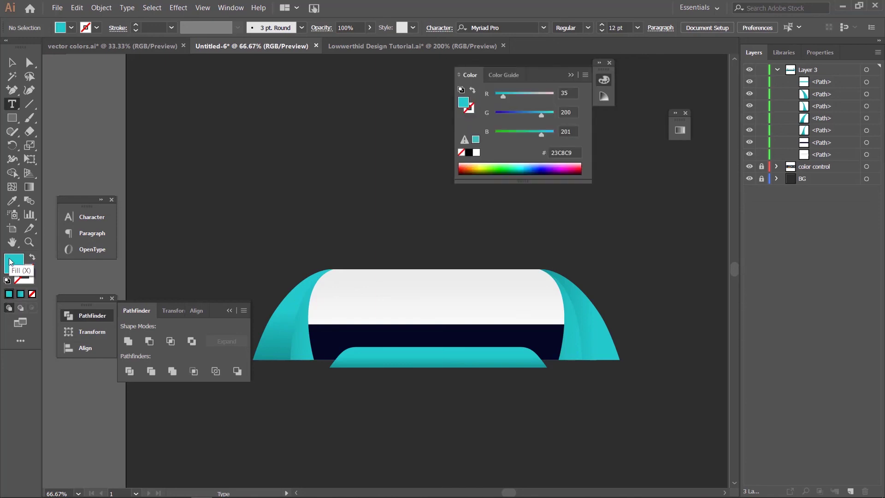
pyautogui.moveTo(183, 202); pyautogui.dragTo(429, 358)
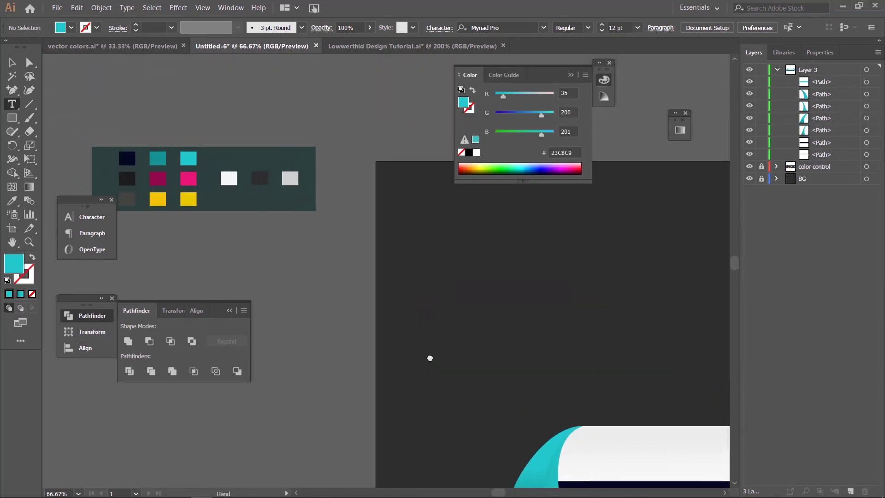
pyautogui.press('i')
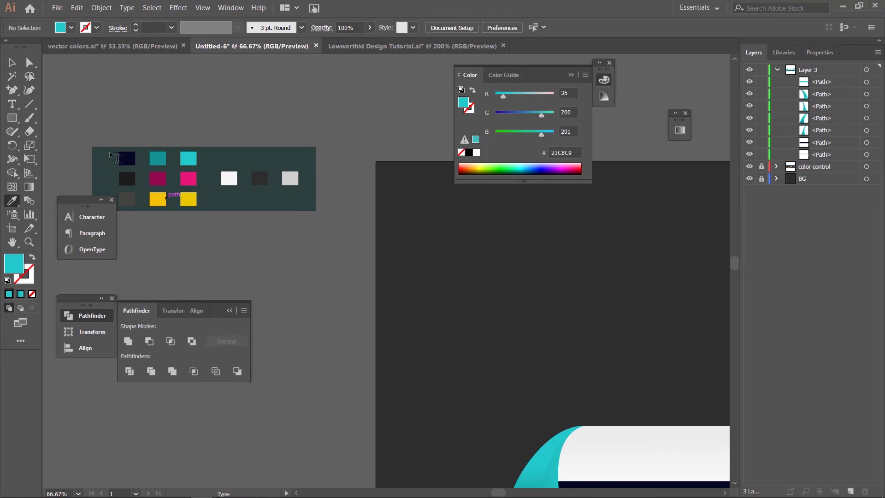
pyautogui.click(128, 158)
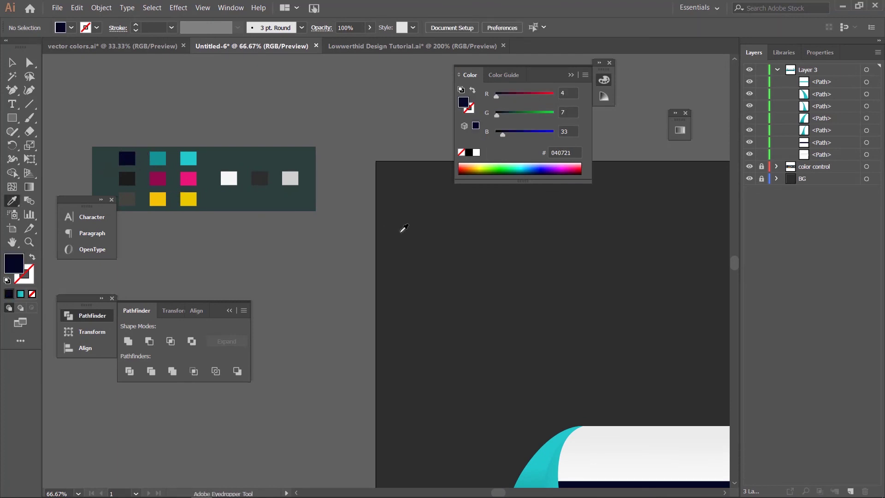
pyautogui.moveTo(447, 241); pyautogui.dragTo(302, 239)
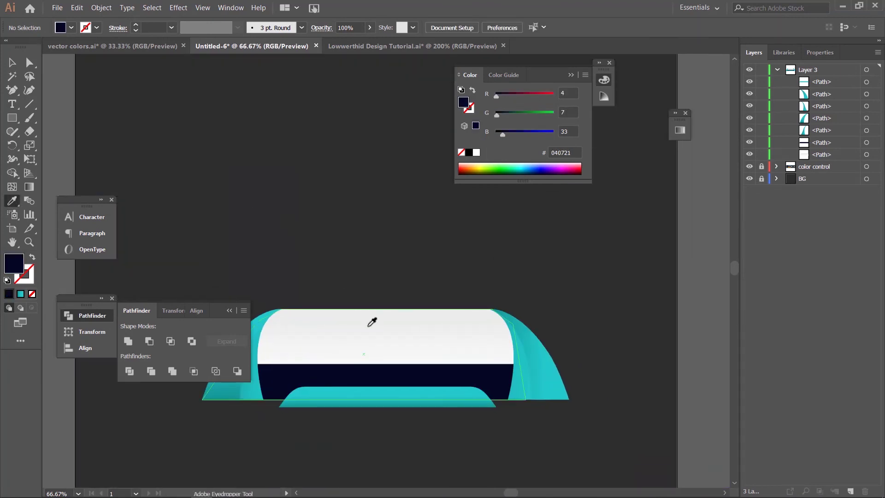
# Step: Type GUEST on the white band and scale it up to about 56 pt
pyautogui.press('t')
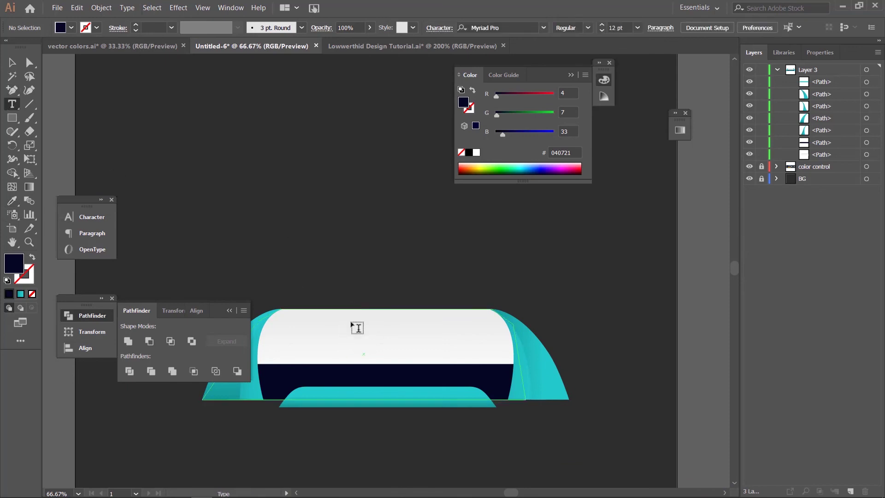
pyautogui.click(351, 339)
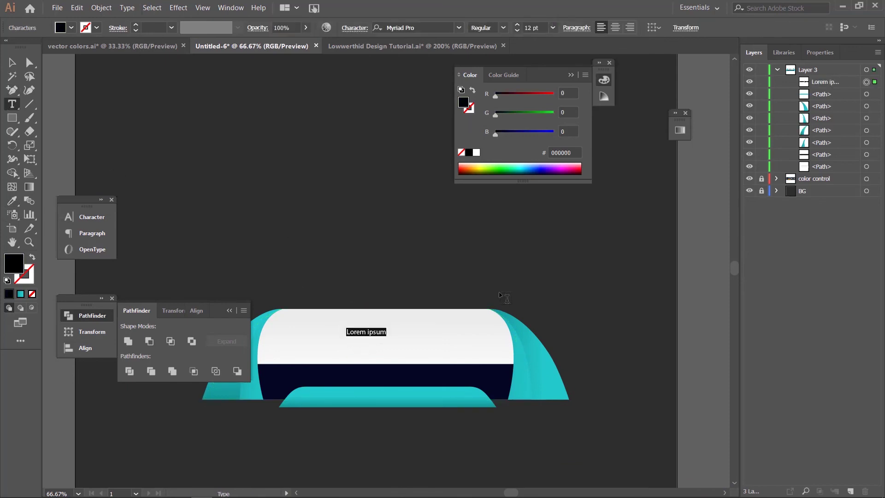
pyautogui.write('GUEST')
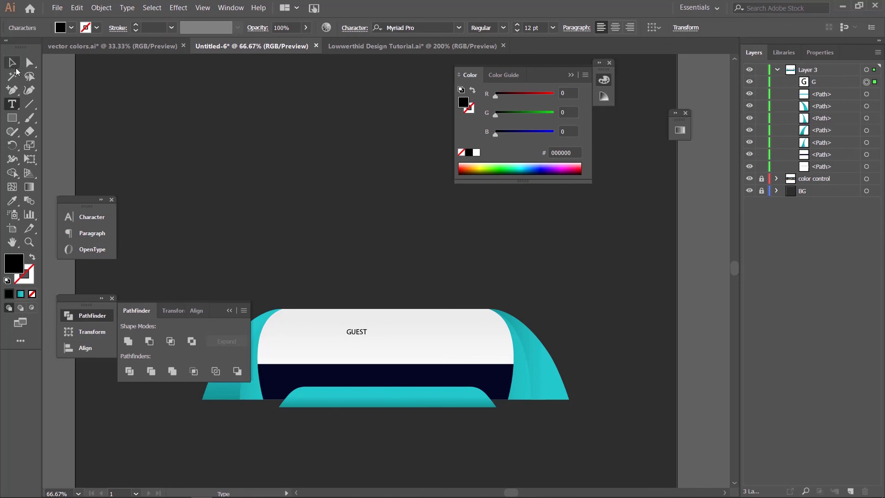
pyautogui.press('Escape')
pyautogui.moveTo(367, 336); pyautogui.dragTo(432, 365)
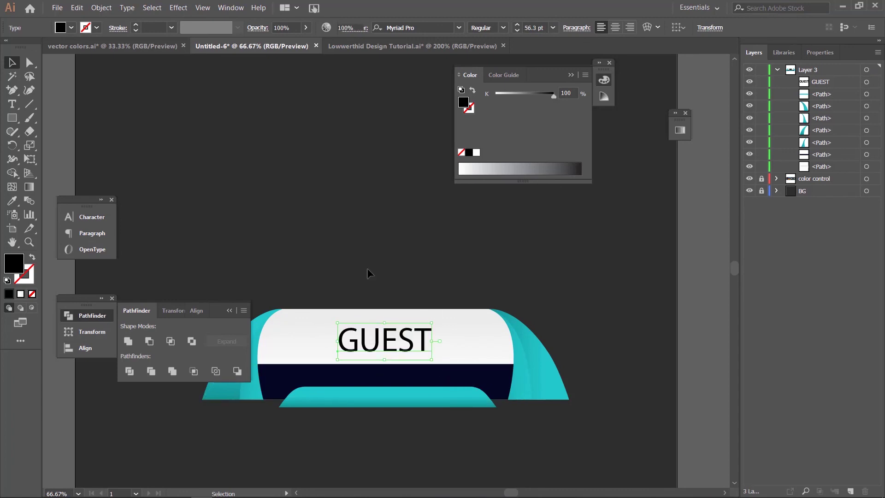
pyautogui.click(382, 165)
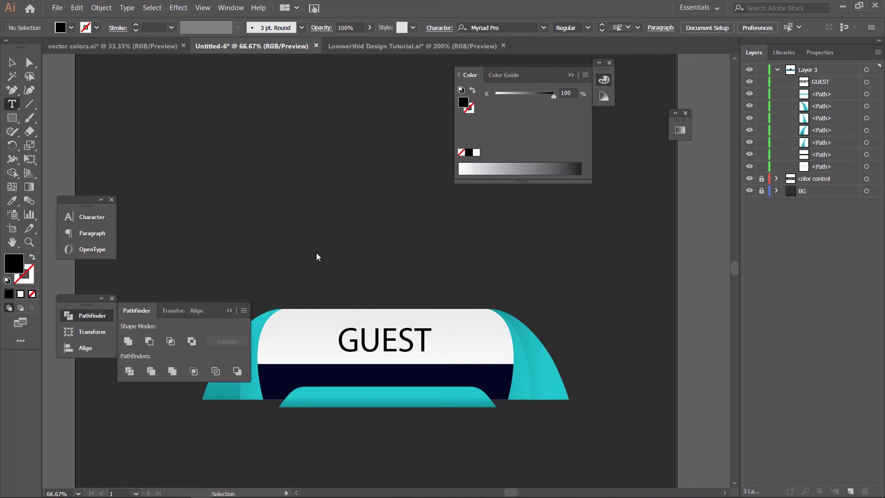
# Step: Type the attendee's name as new text and give it a white fill
pyautogui.press('t')
pyautogui.click(281, 240)
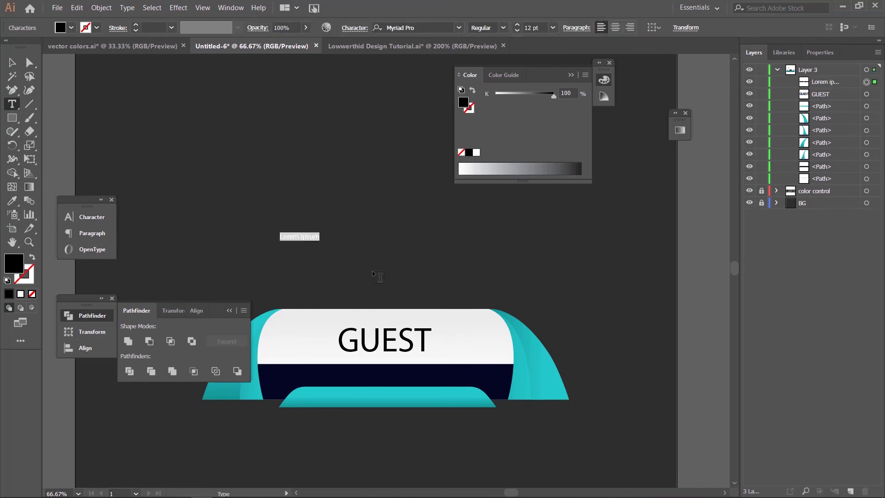
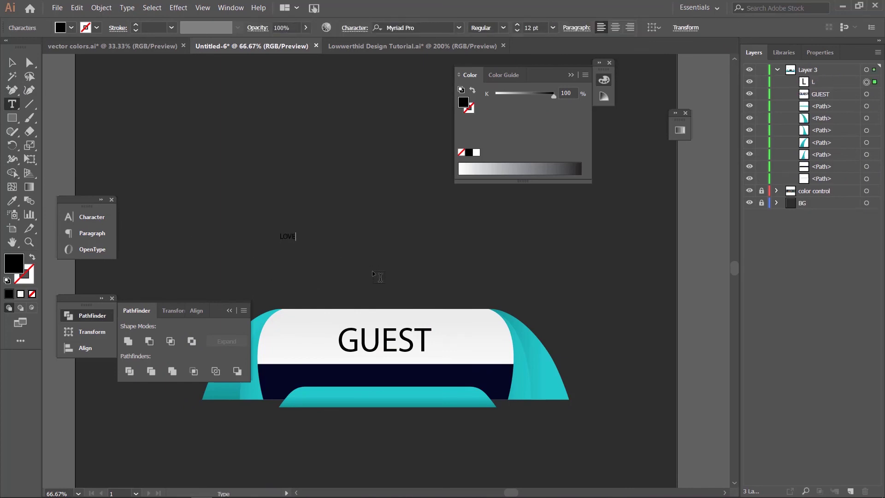
pyautogui.hotkey('ctrl', 'a')
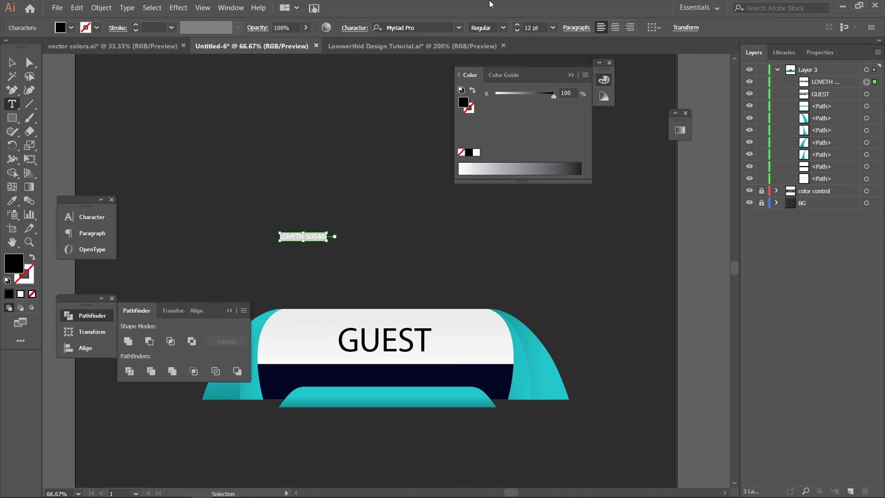
pyautogui.doubleClick(14, 264)
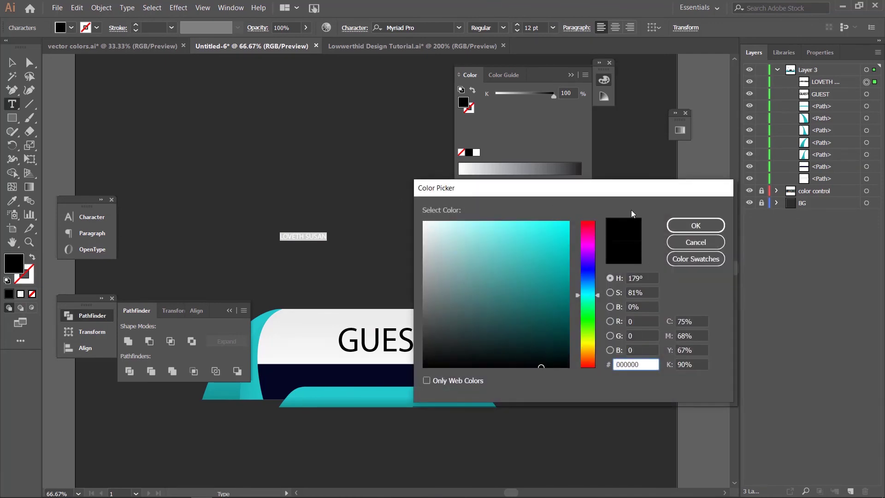
pyautogui.moveTo(462, 233); pyautogui.dragTo(540, 367)
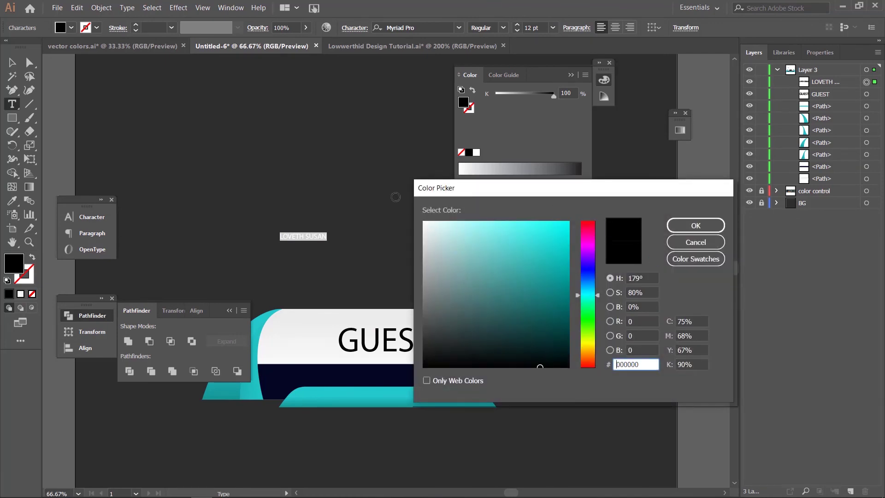
pyautogui.click(424, 222)
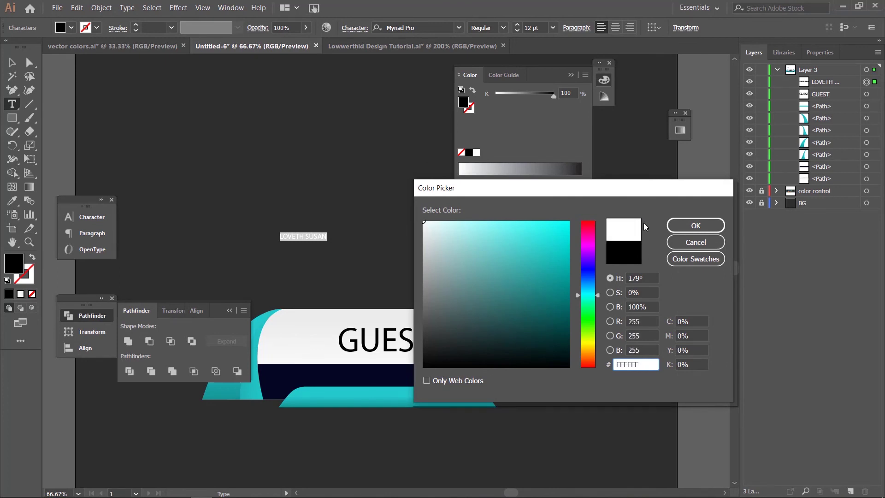
pyautogui.click(693, 225)
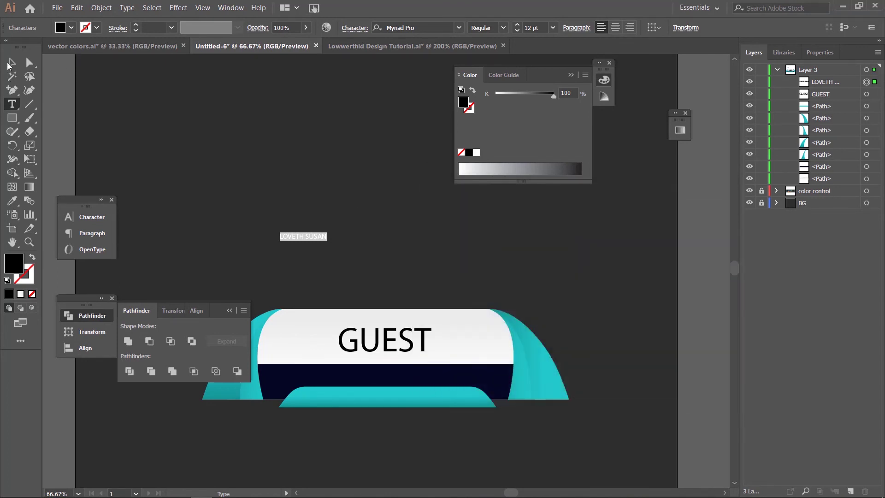
# Step: Move the white name text onto the teal bottom tab below GUEST
pyautogui.click(11, 63)
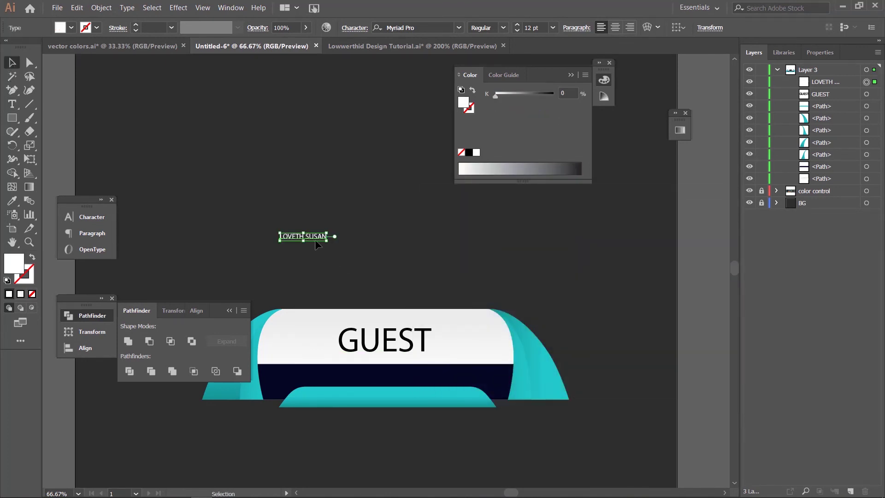
pyautogui.moveTo(318, 242); pyautogui.dragTo(429, 405)
pyautogui.press('Down')
pyautogui.press('Down')
pyautogui.press('Down')
pyautogui.press('Down')
pyautogui.press('Down')
pyautogui.press('Down')
pyautogui.press('Down')
pyautogui.press('Down')
pyautogui.press('Down')
pyautogui.press('Down')
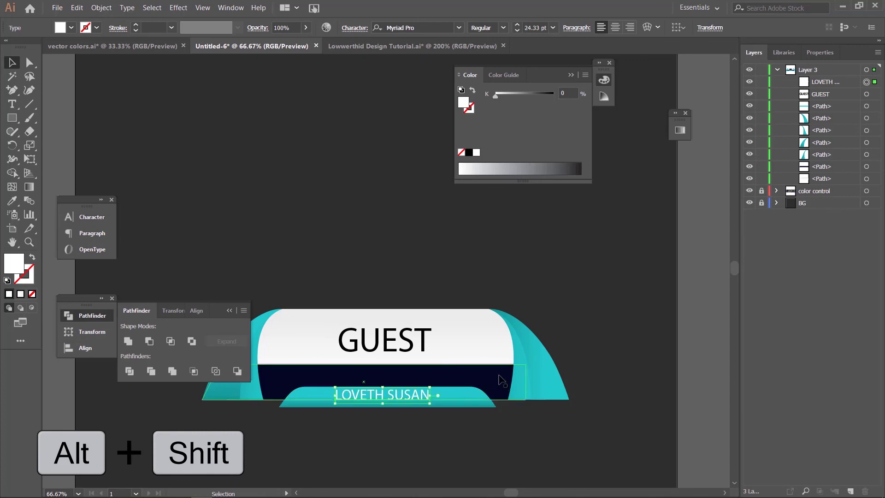
pyautogui.click(407, 255)
pyautogui.hotkey('ctrl', '-')
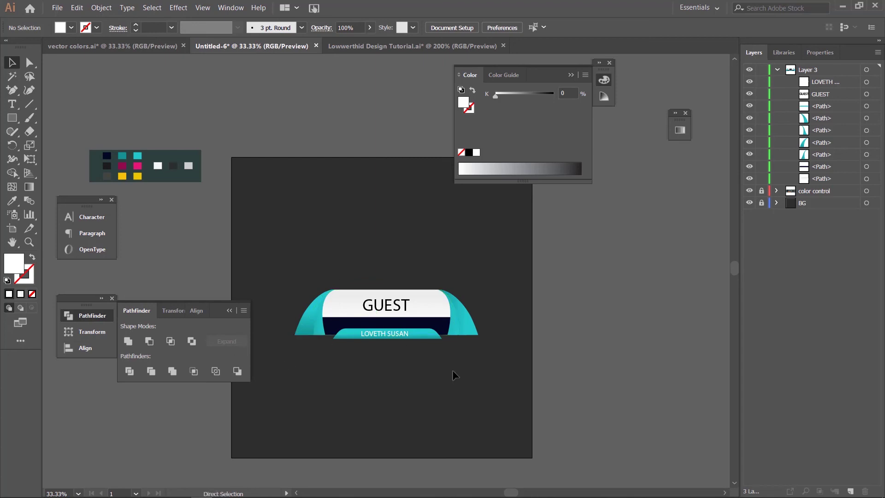
pyautogui.hotkey('ctrl', '=')
pyautogui.hotkey('ctrl', '=')
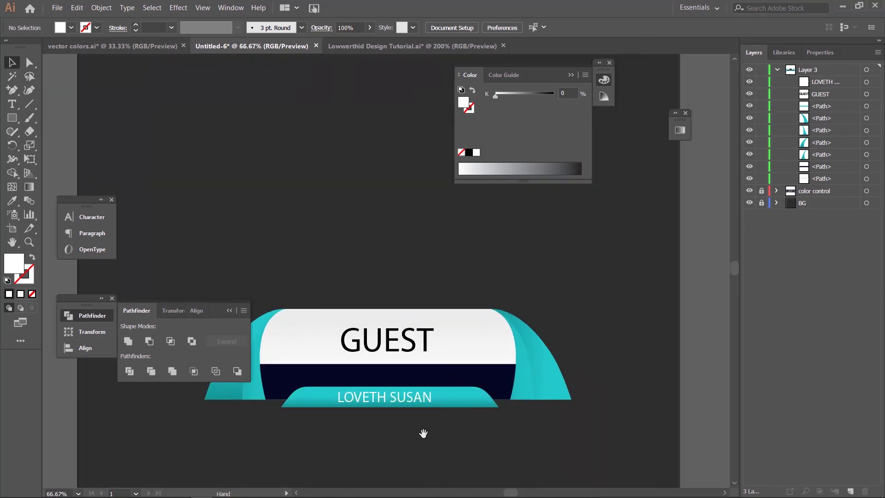
pyautogui.moveTo(421, 430); pyautogui.dragTo(494, 409)
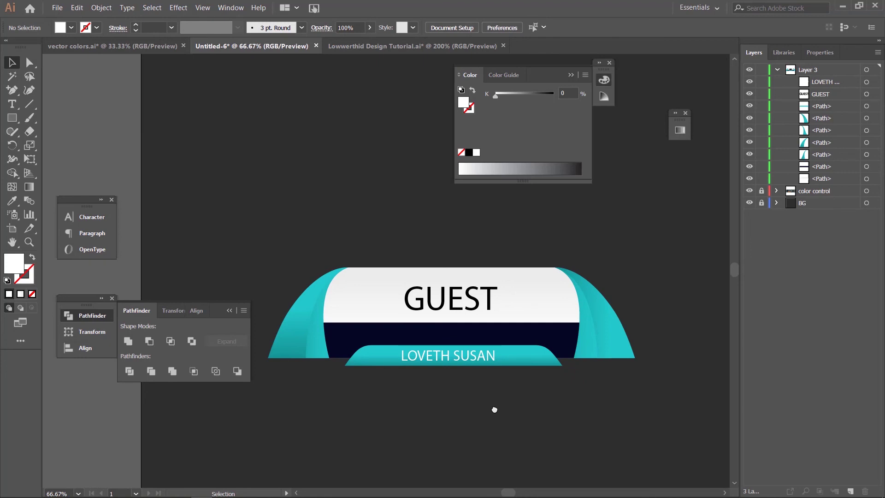
pyautogui.hotkey('ctrl', '-')
pyautogui.hotkey('ctrl', '-')
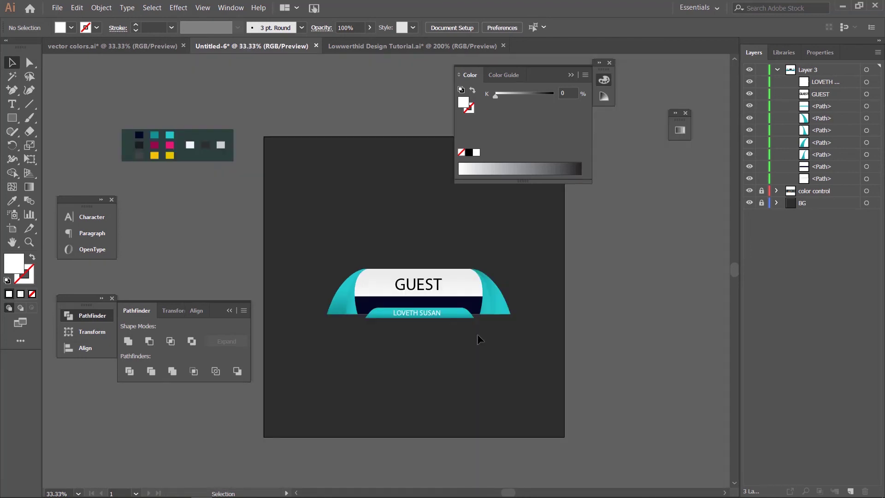